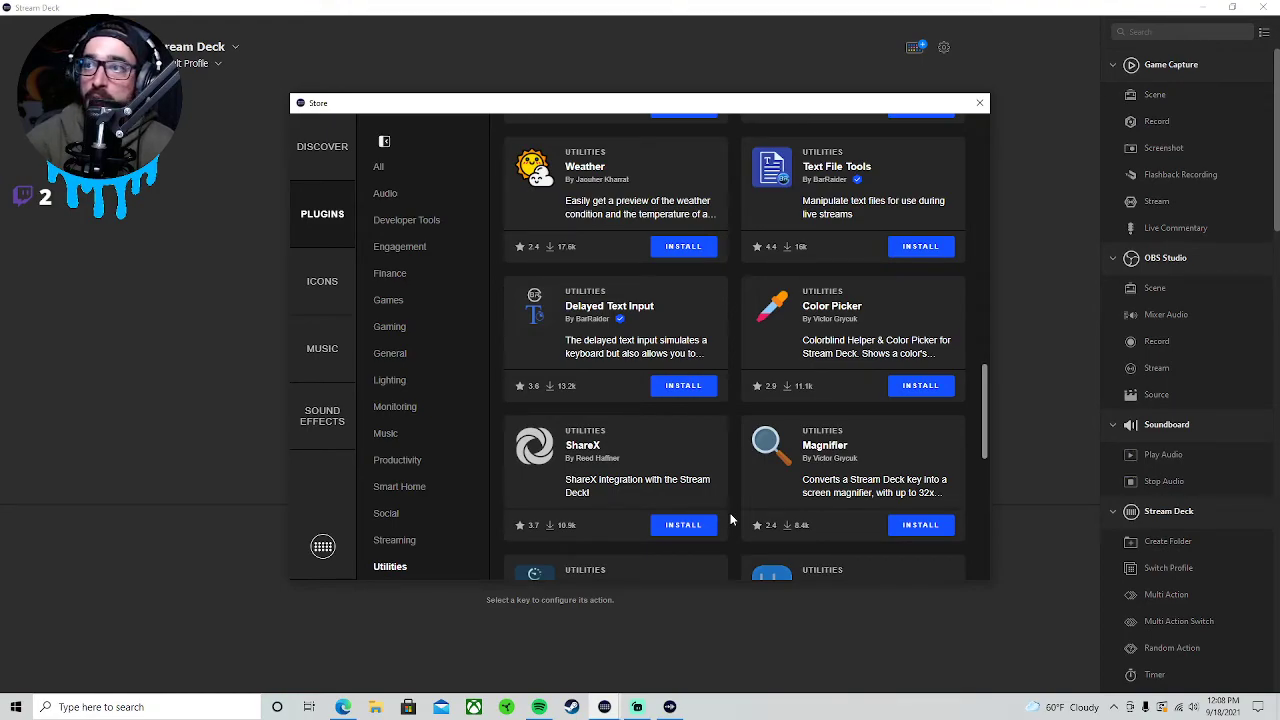
- Browse the store's icon packs and view the details of the Photoshop Icon Pack
{"action": "left_click", "coordinate": [331, 296]}
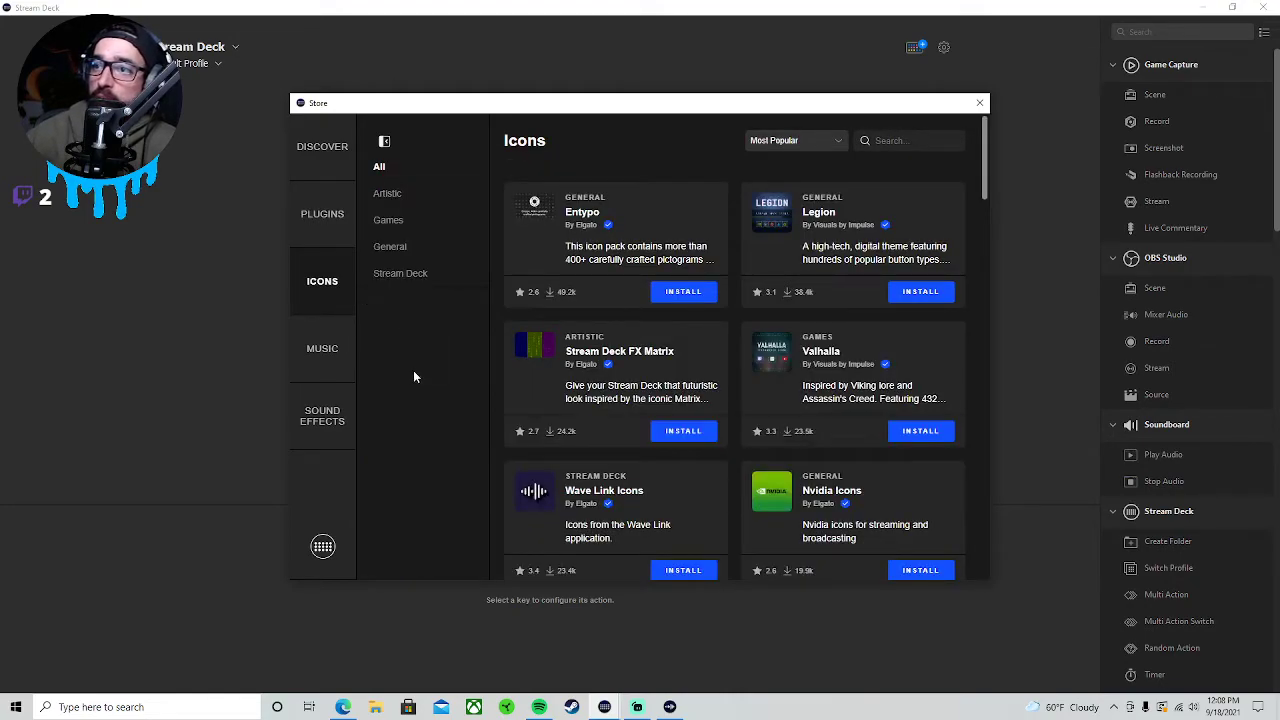
{"action": "scroll", "coordinate": [702, 456], "scroll_direction": "down", "scroll_amount": 1}
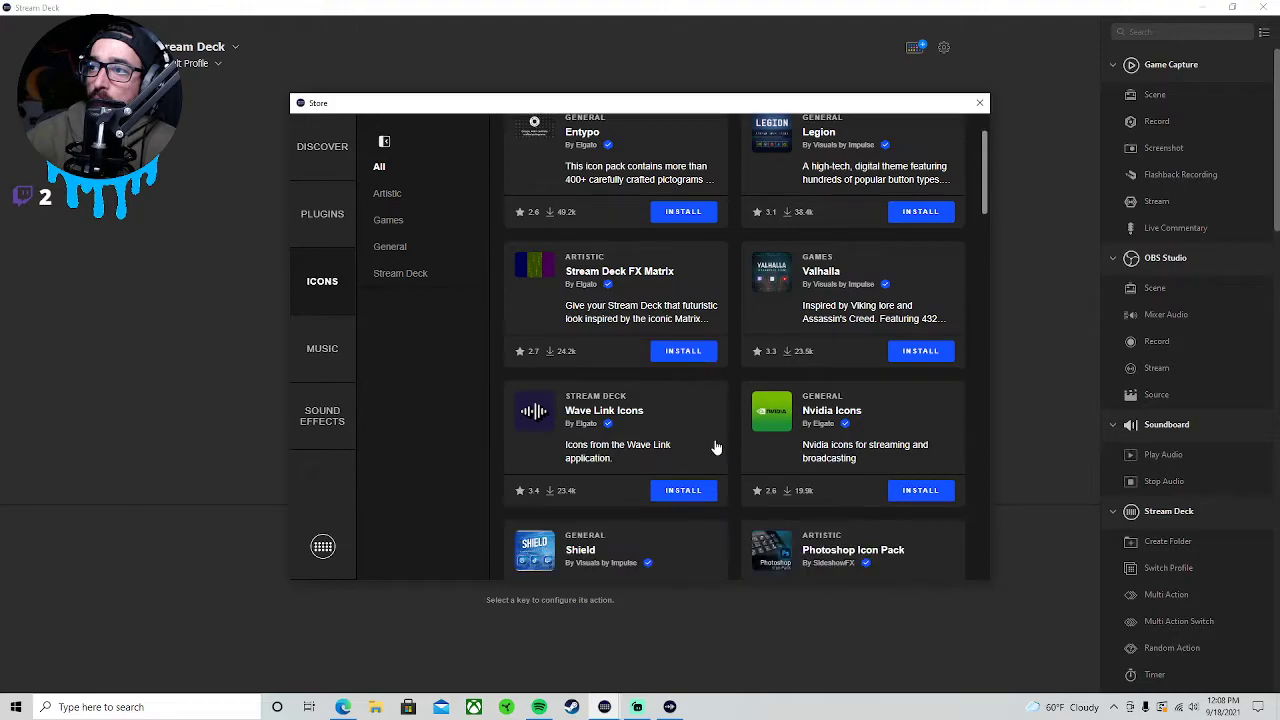
{"action": "scroll", "coordinate": [788, 325], "scroll_direction": "down", "scroll_amount": 3}
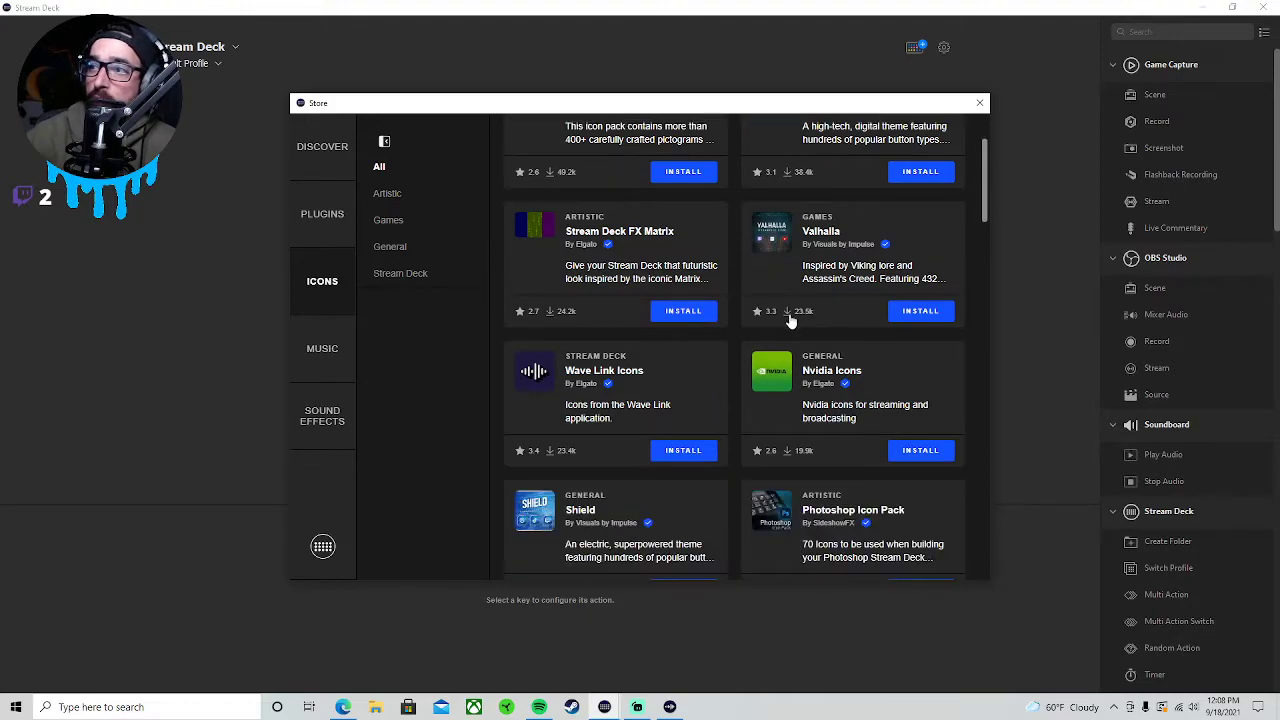
{"action": "scroll", "coordinate": [787, 340], "scroll_direction": "down", "scroll_amount": 1}
{"action": "scroll", "coordinate": [797, 355], "scroll_direction": "down", "scroll_amount": 1}
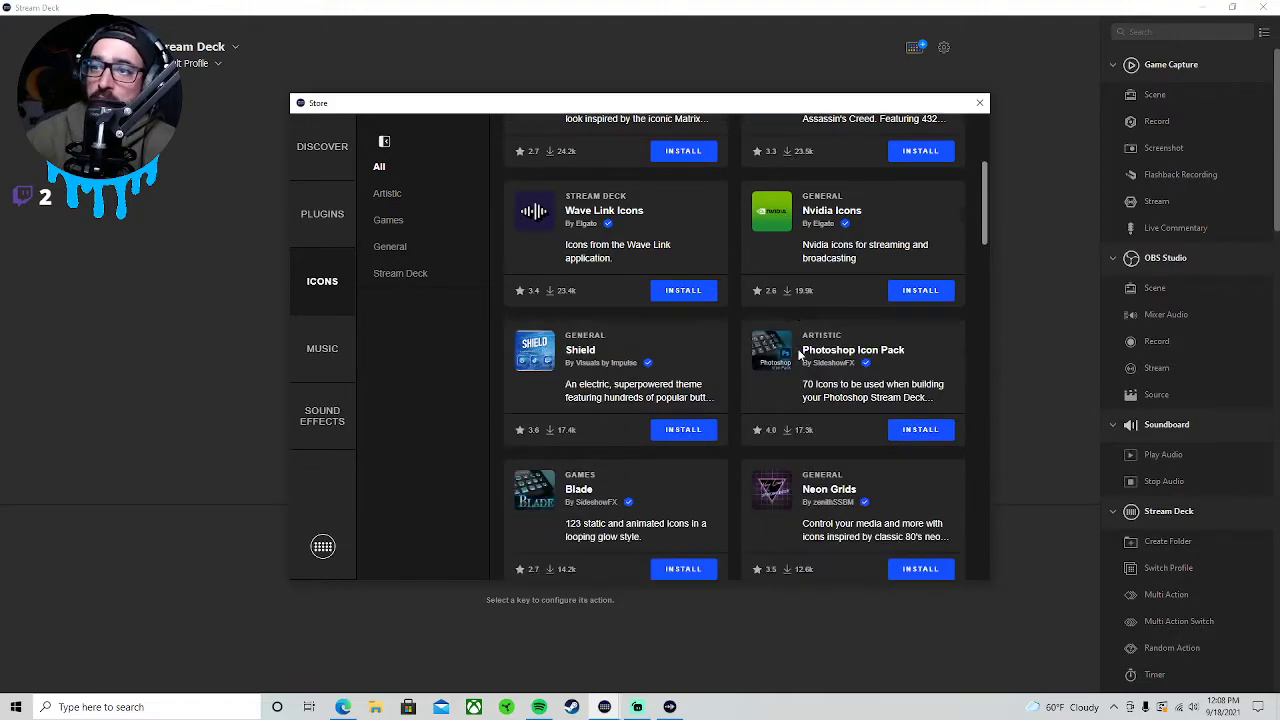
{"action": "left_click", "coordinate": [797, 357]}
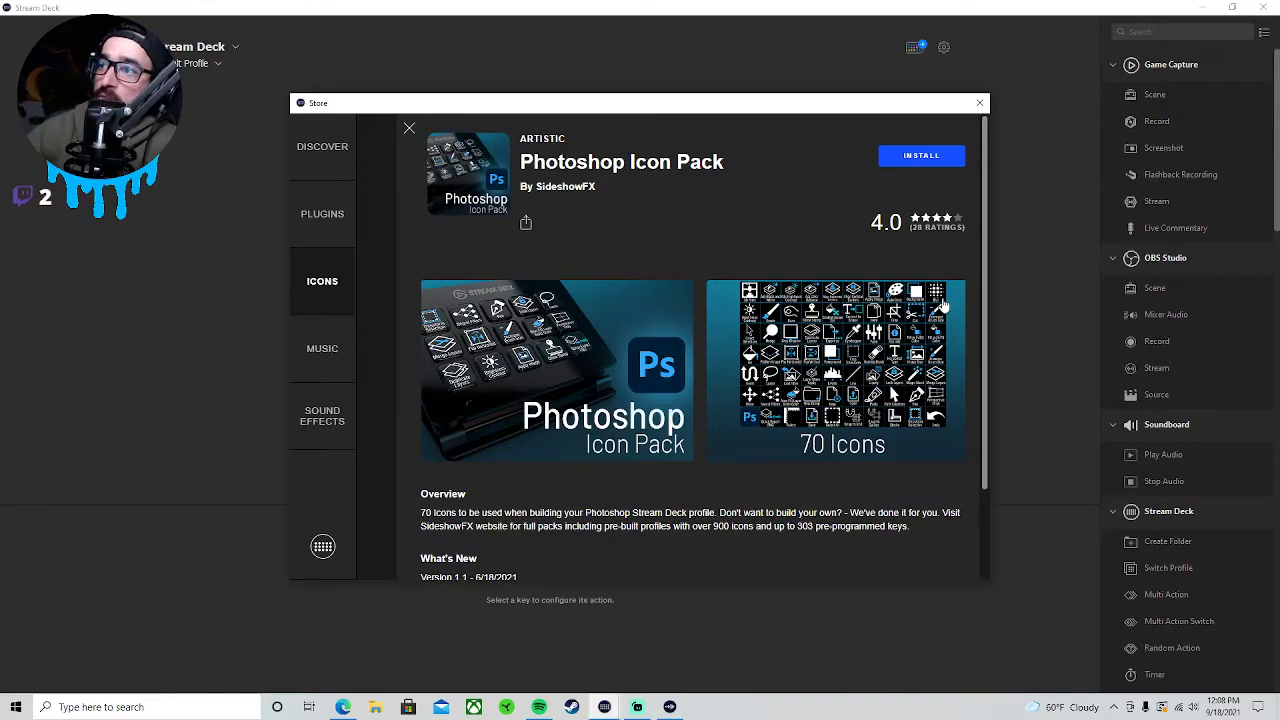
{"action": "scroll", "coordinate": [815, 476], "scroll_direction": "down", "scroll_amount": 1}
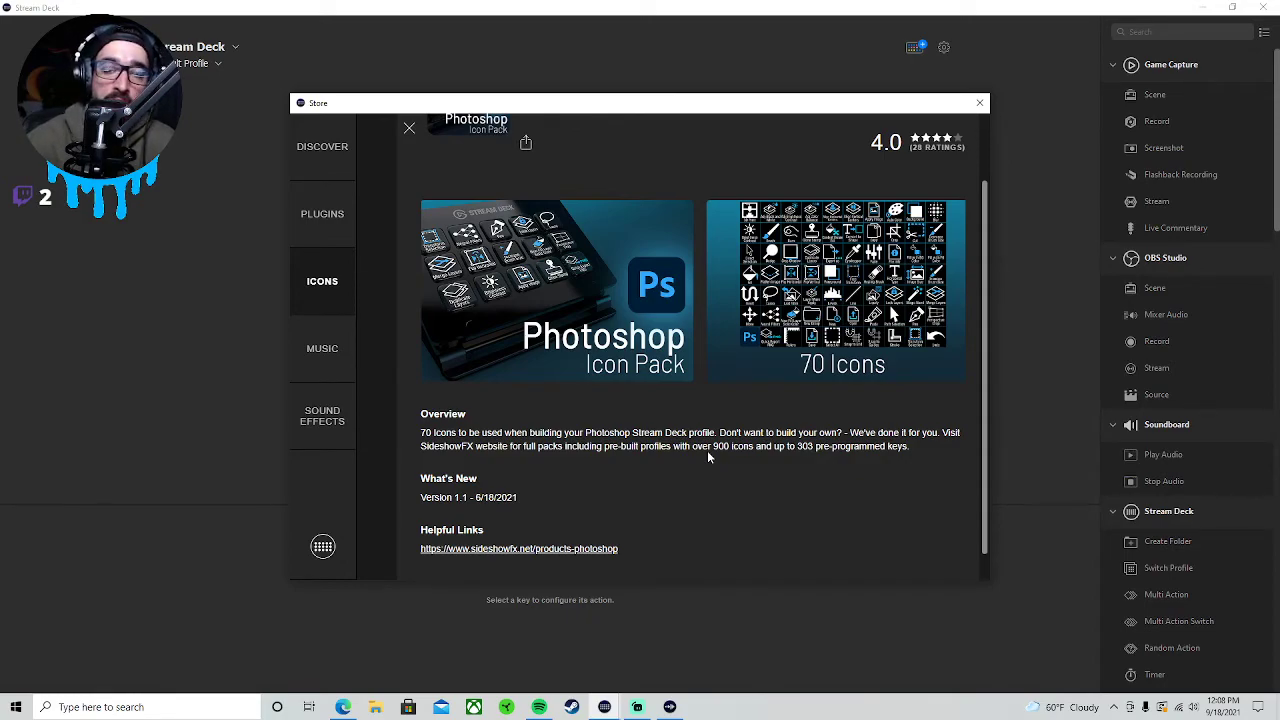
- Look through the store's music tracks and sound effects, and close the store
{"action": "left_click", "coordinate": [312, 350]}
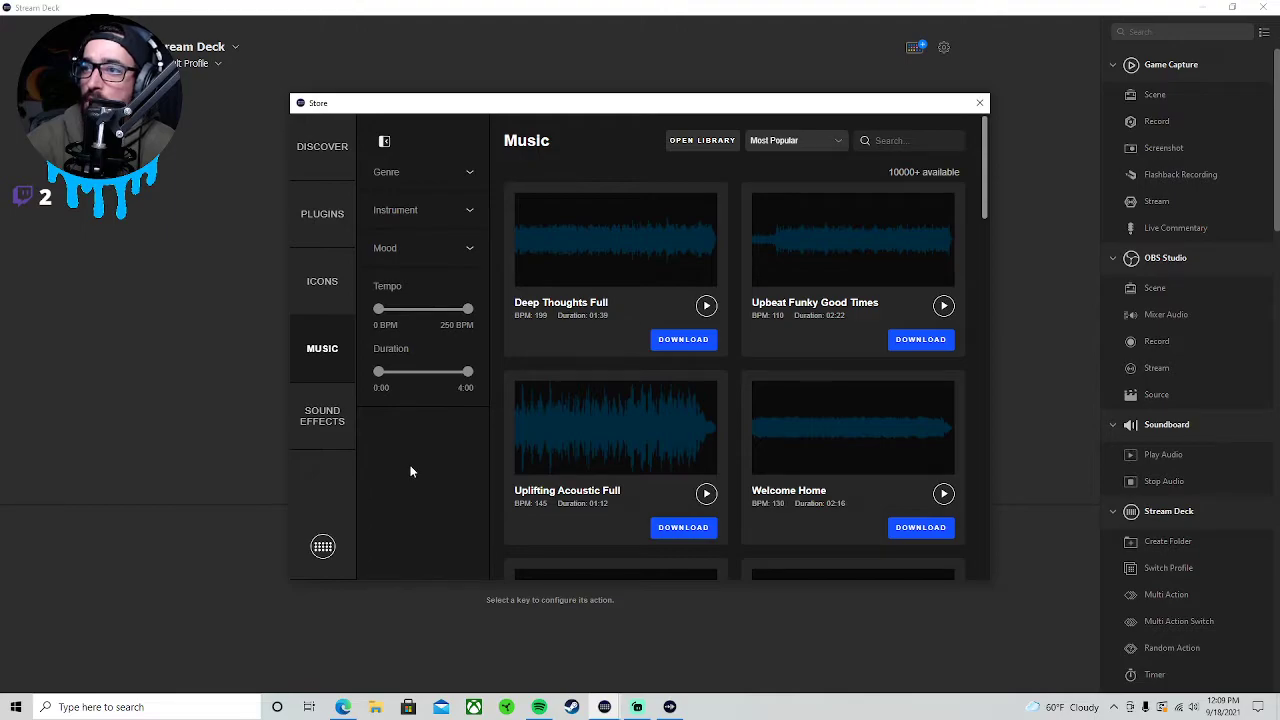
{"action": "scroll", "coordinate": [410, 471], "scroll_direction": "down", "scroll_amount": 4}
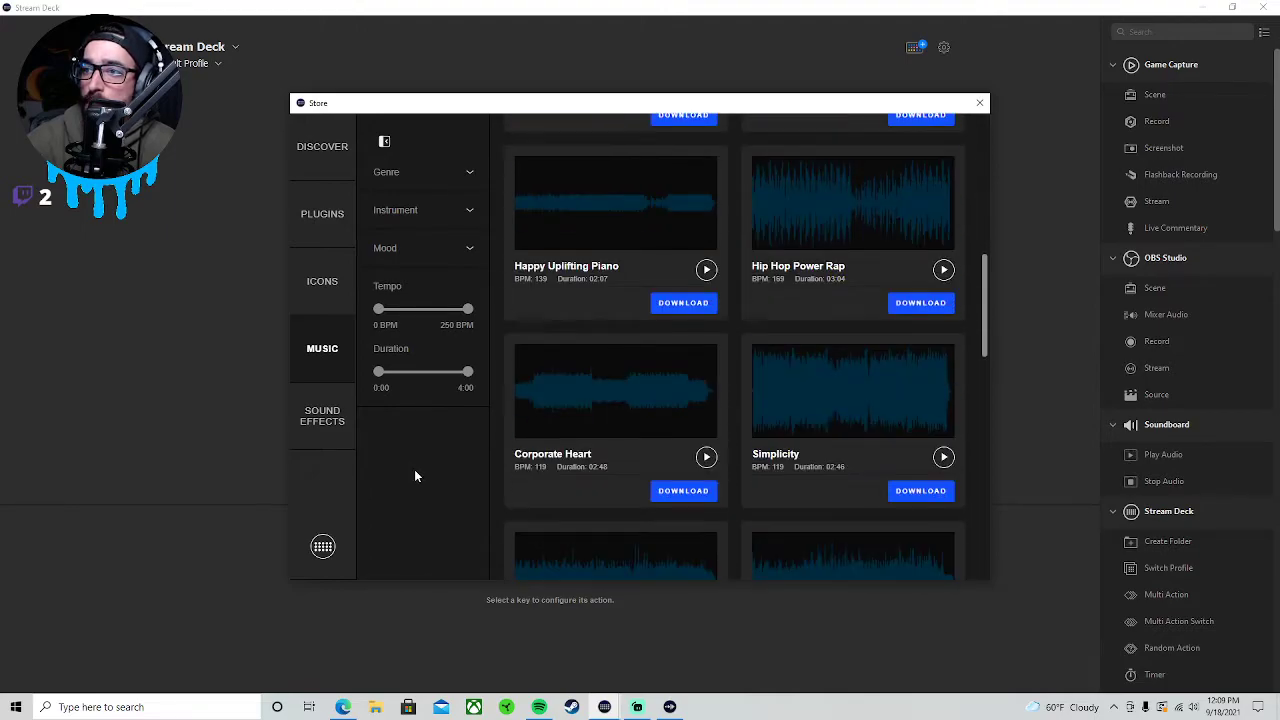
{"action": "left_click", "coordinate": [321, 418]}
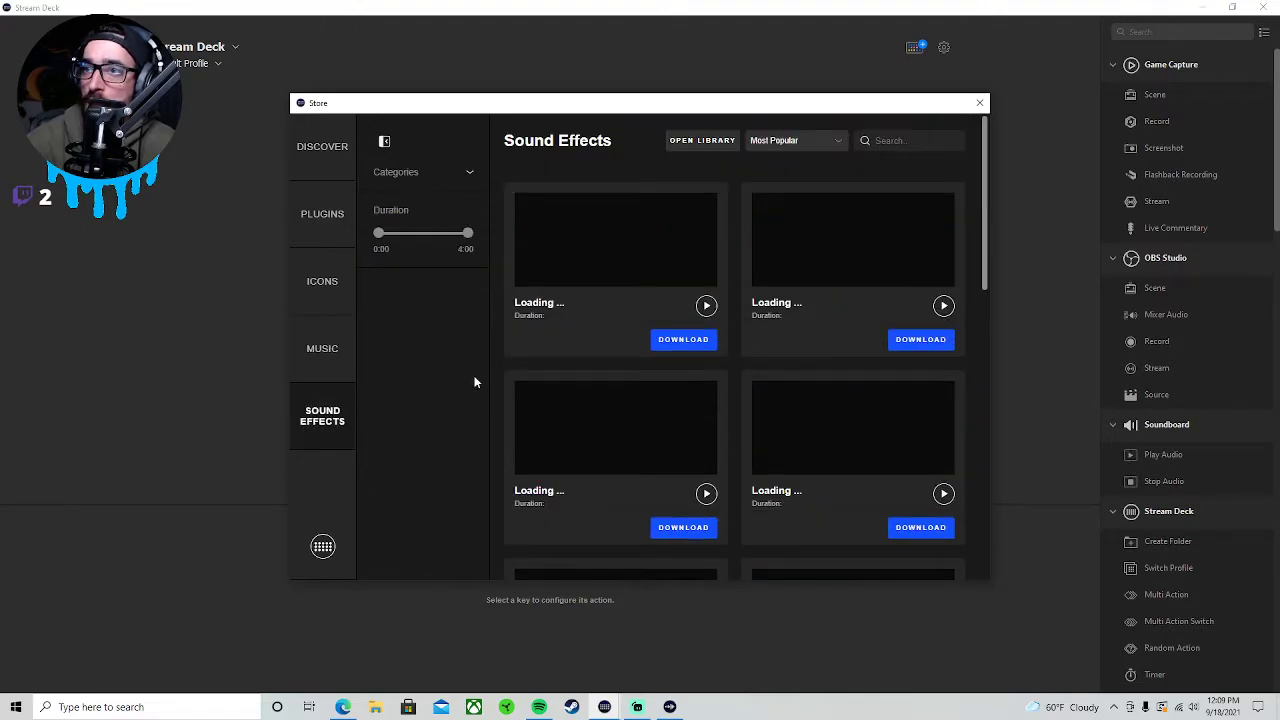
{"action": "scroll", "coordinate": [452, 393], "scroll_direction": "down", "scroll_amount": 5}
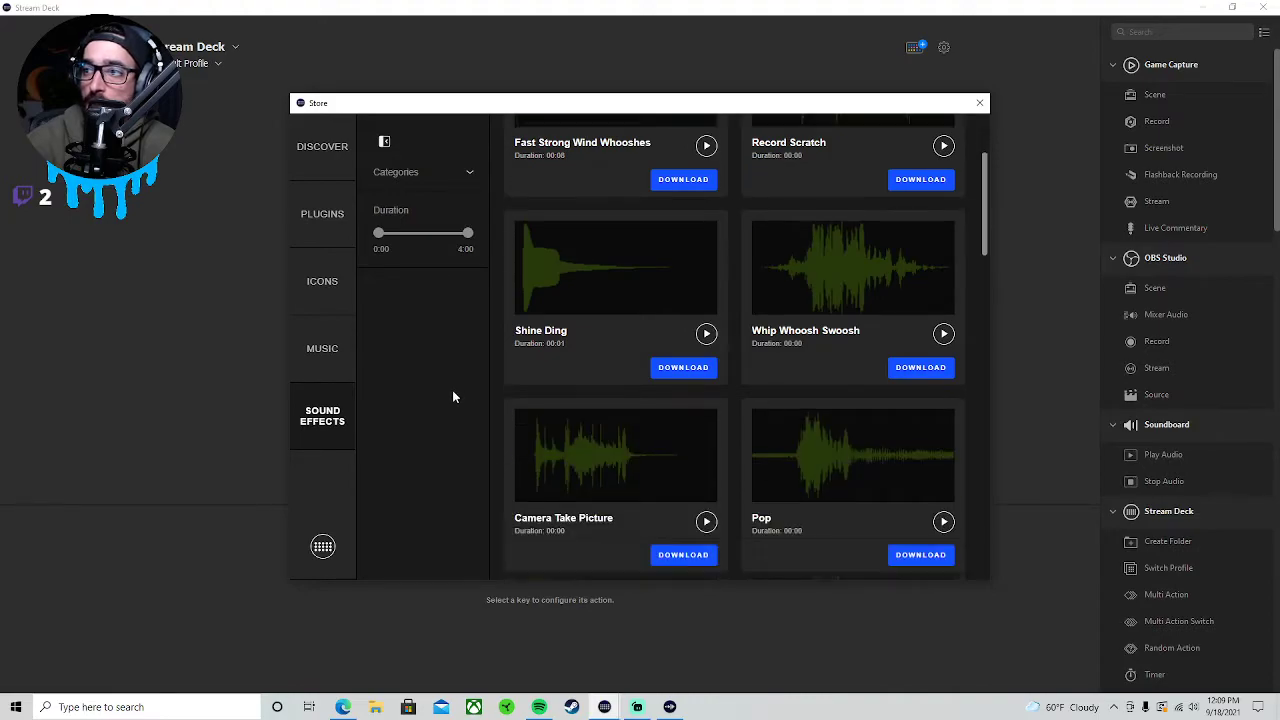
{"action": "scroll", "coordinate": [450, 408], "scroll_direction": "down", "scroll_amount": 2}
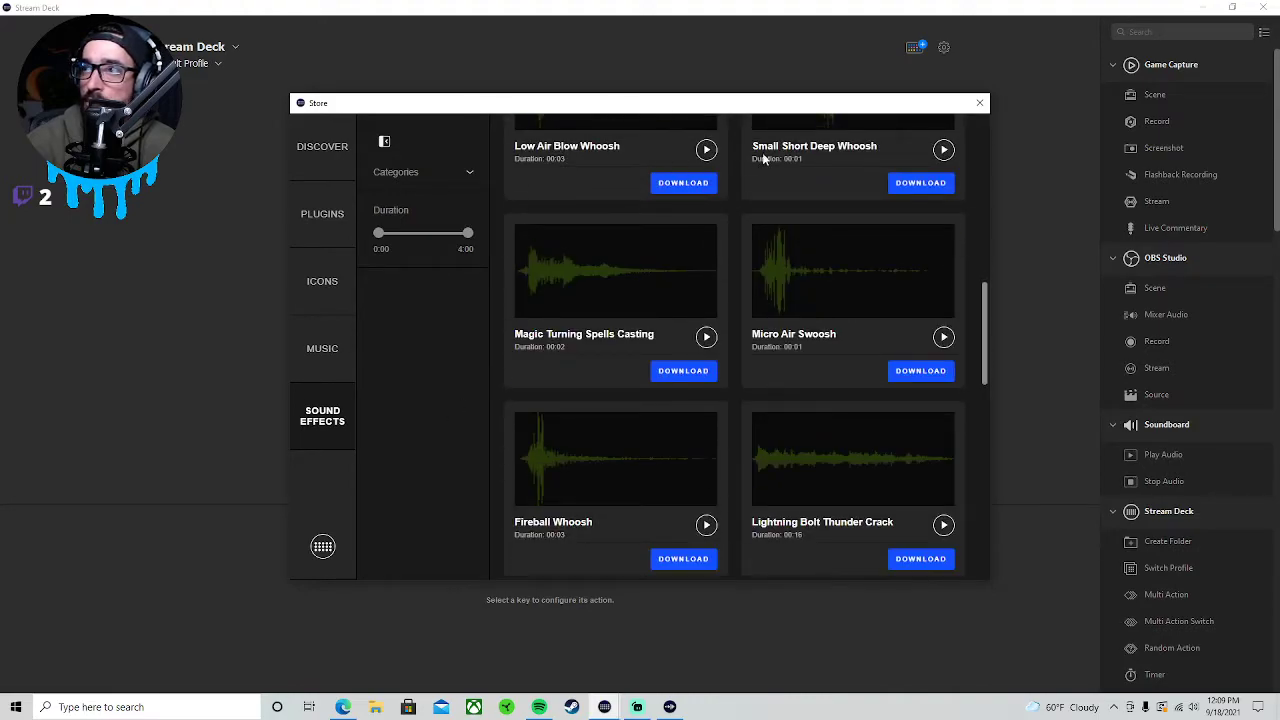
{"action": "left_click", "coordinate": [981, 105]}
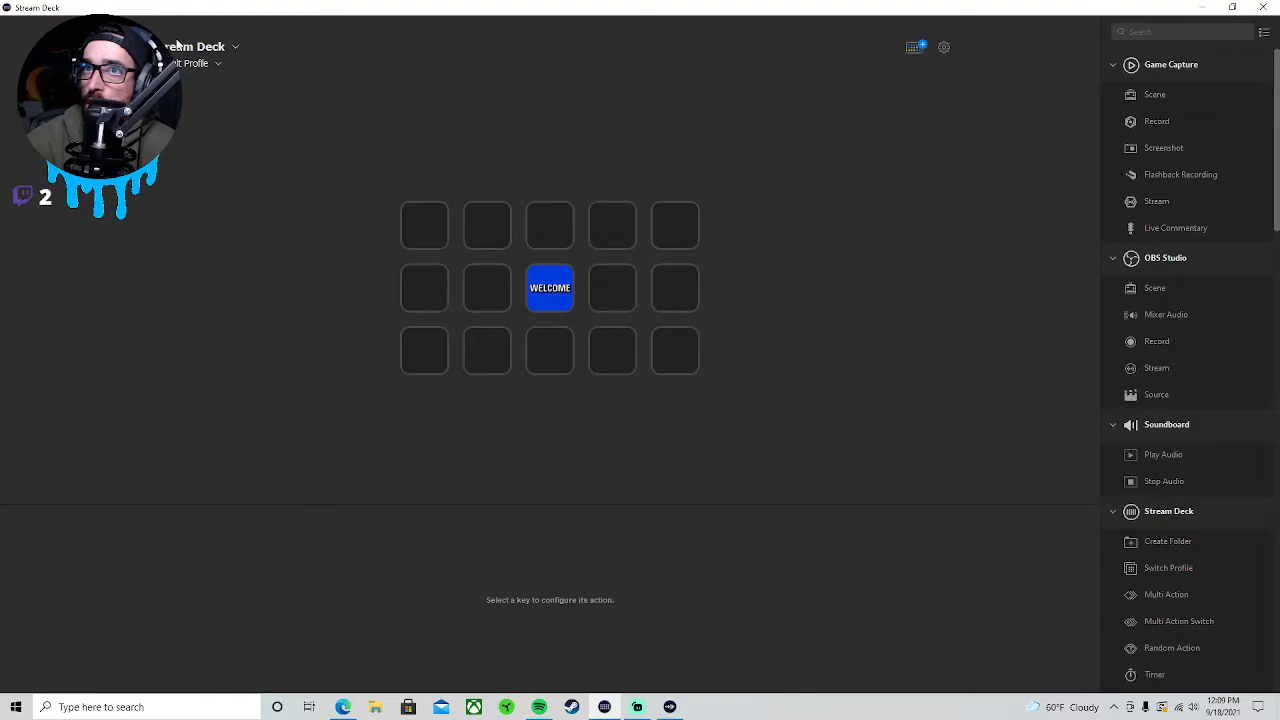
- Check the available devices and the list of profiles without changing either selection
{"action": "left_click", "coordinate": [232, 49]}
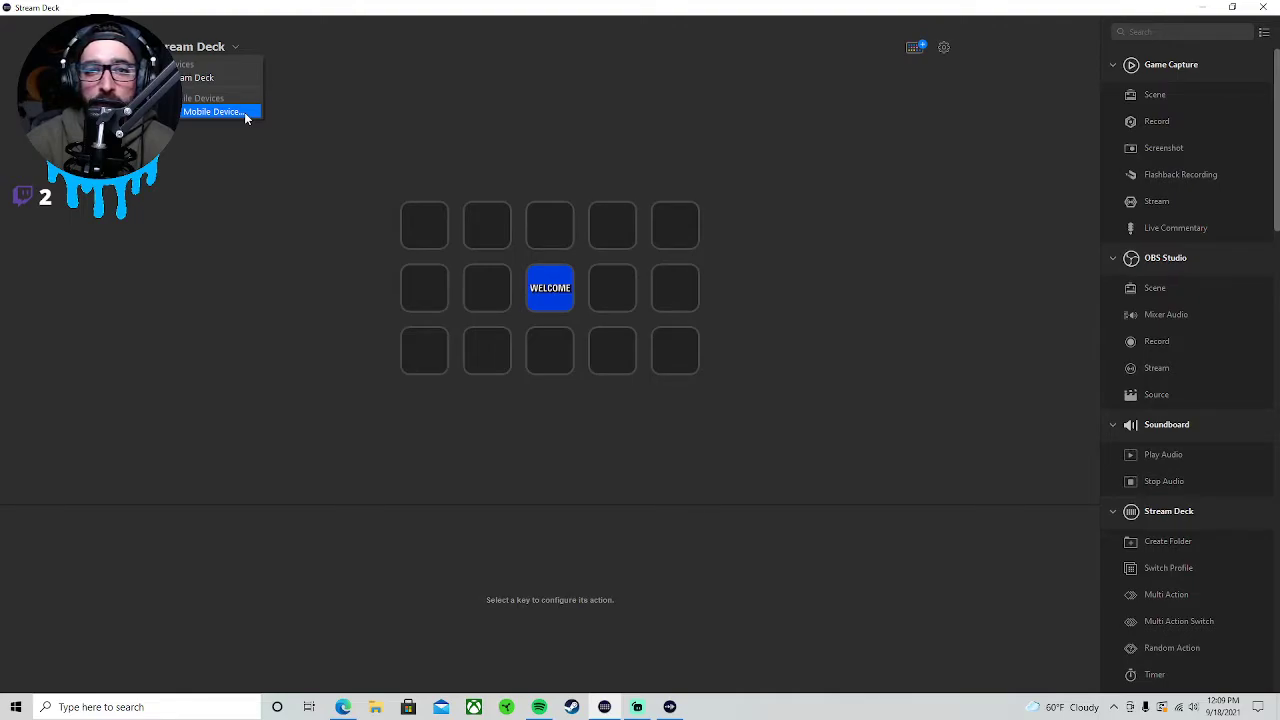
{"action": "left_click", "coordinate": [378, 95]}
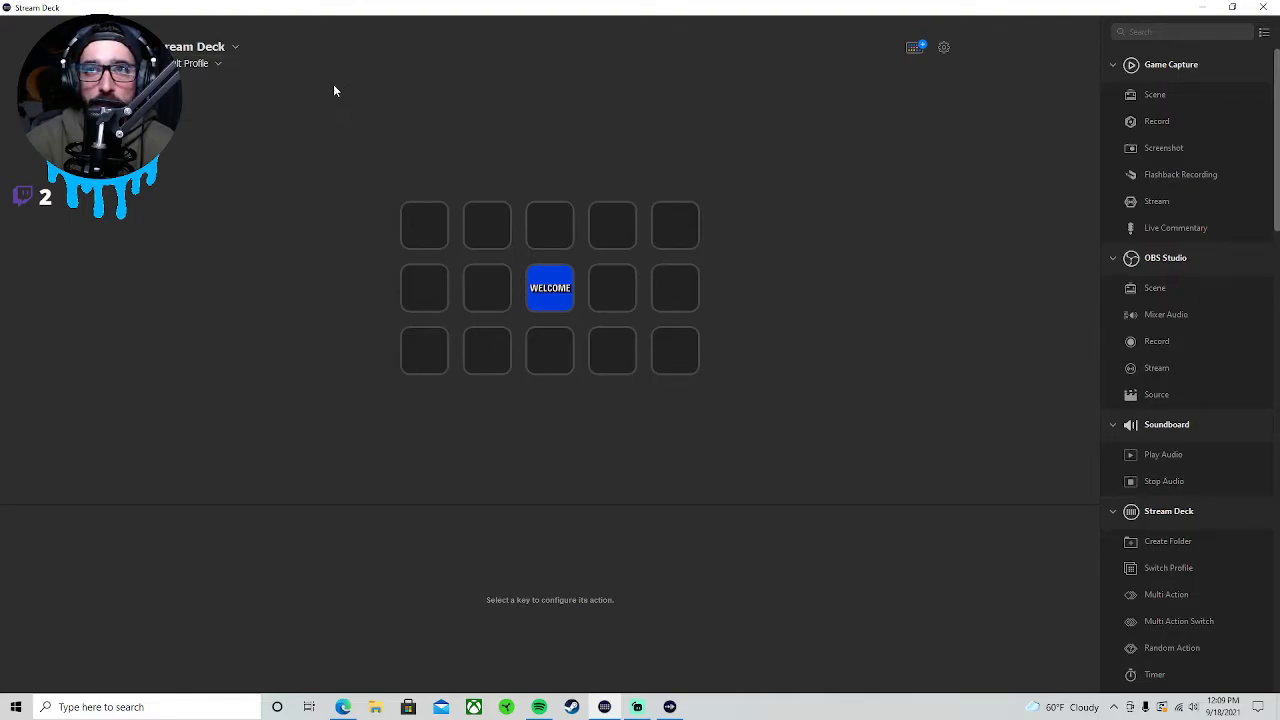
{"action": "left_click", "coordinate": [212, 66]}
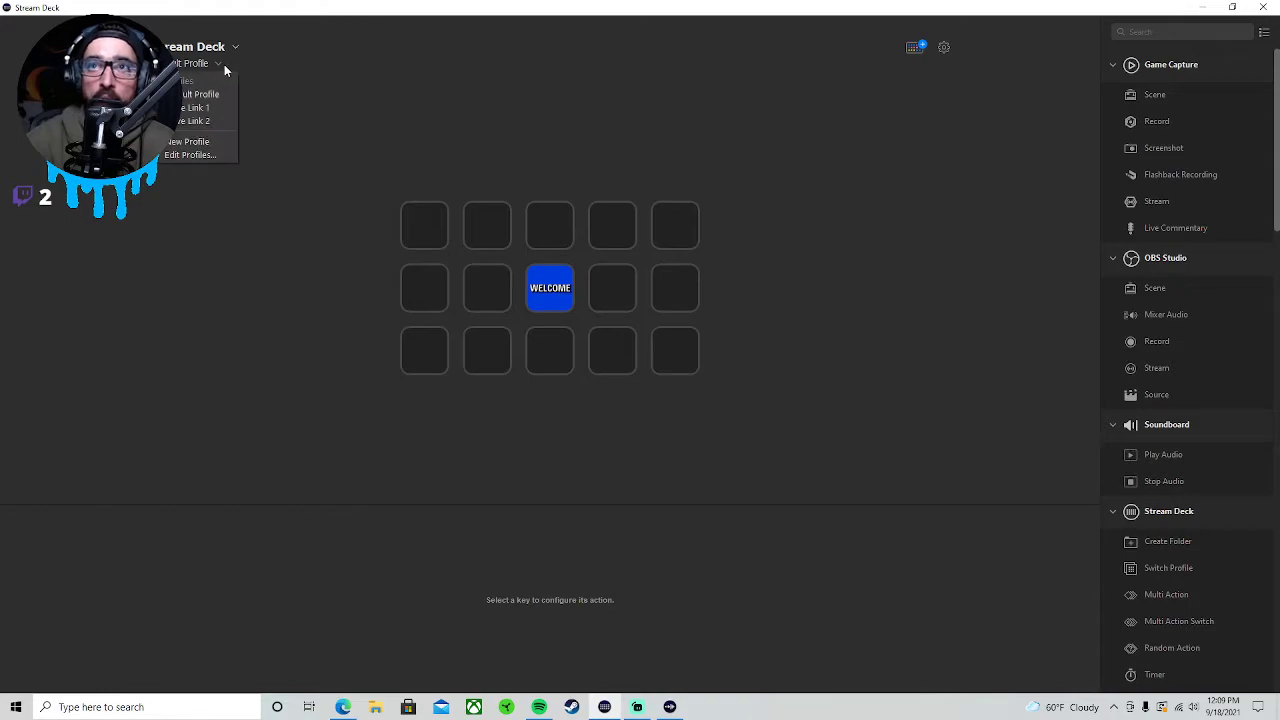
{"action": "left_click", "coordinate": [266, 145]}
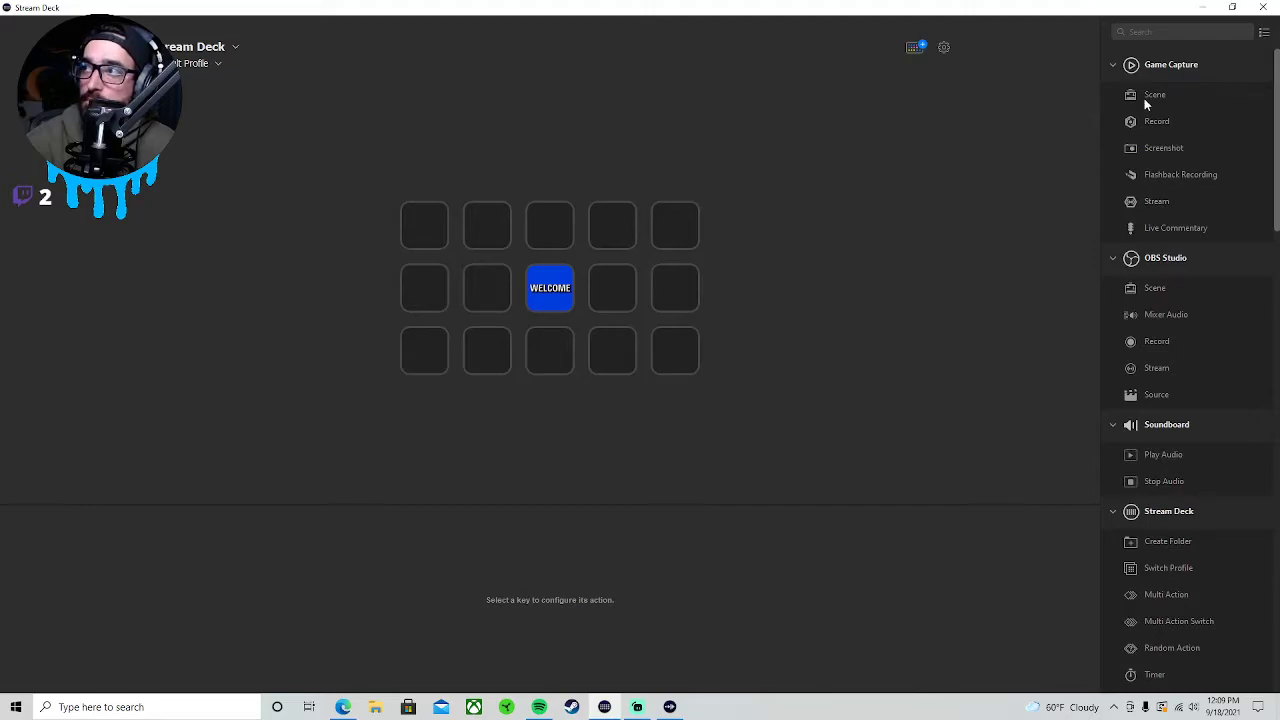
- Assign the Game Capture Scene action to the last key of the first row
{"action": "left_click", "coordinate": [1164, 64]}
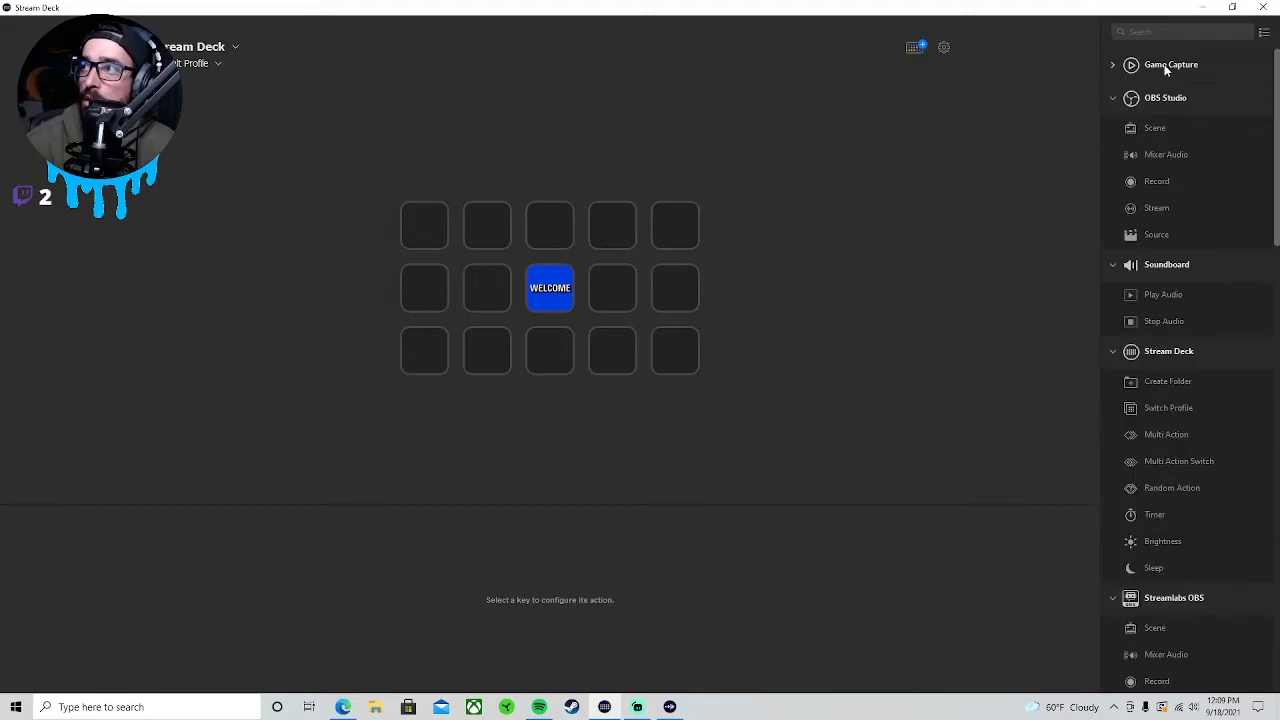
{"action": "left_click", "coordinate": [1164, 64]}
{"action": "left_click_drag", "start_coordinate": [1162, 96], "coordinate": [666, 238]}
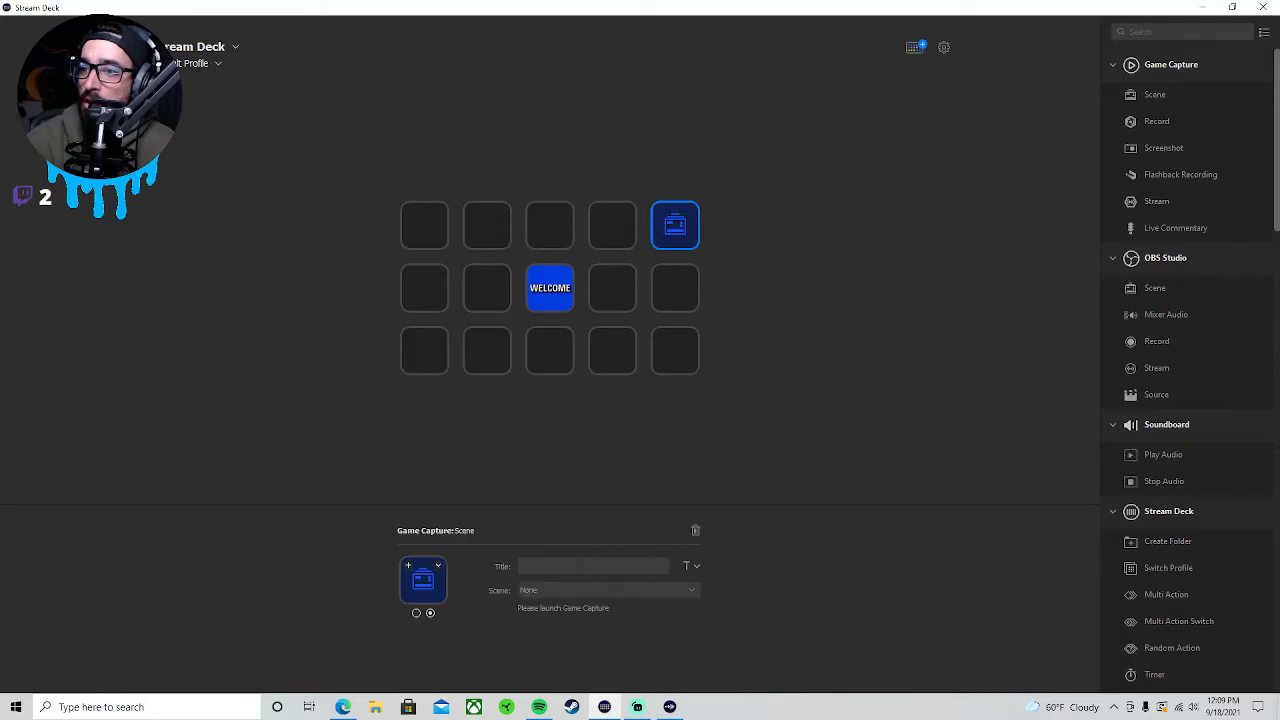
- Examine the Elgato icons offered in the icon library for the Scene key, and close the library
{"action": "left_click", "coordinate": [409, 570]}
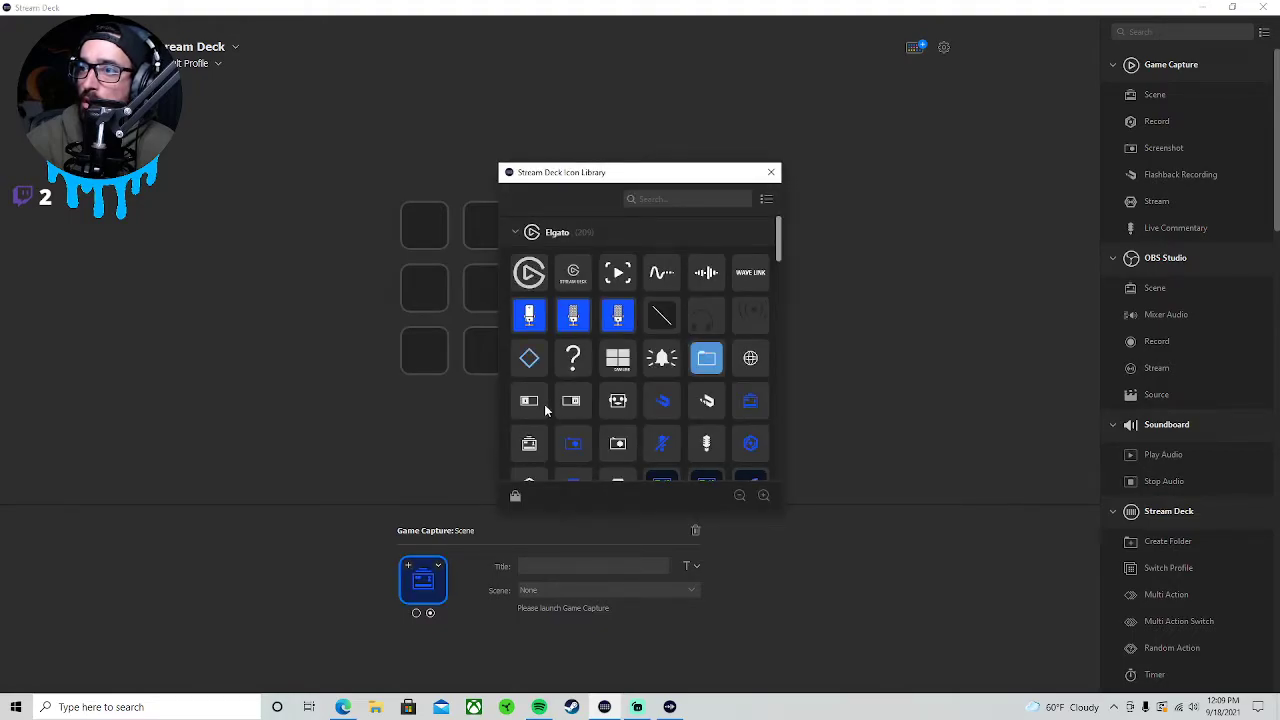
{"action": "scroll", "coordinate": [752, 357], "scroll_direction": "down", "scroll_amount": 1}
{"action": "scroll", "coordinate": [752, 357], "scroll_direction": "down", "scroll_amount": 4}
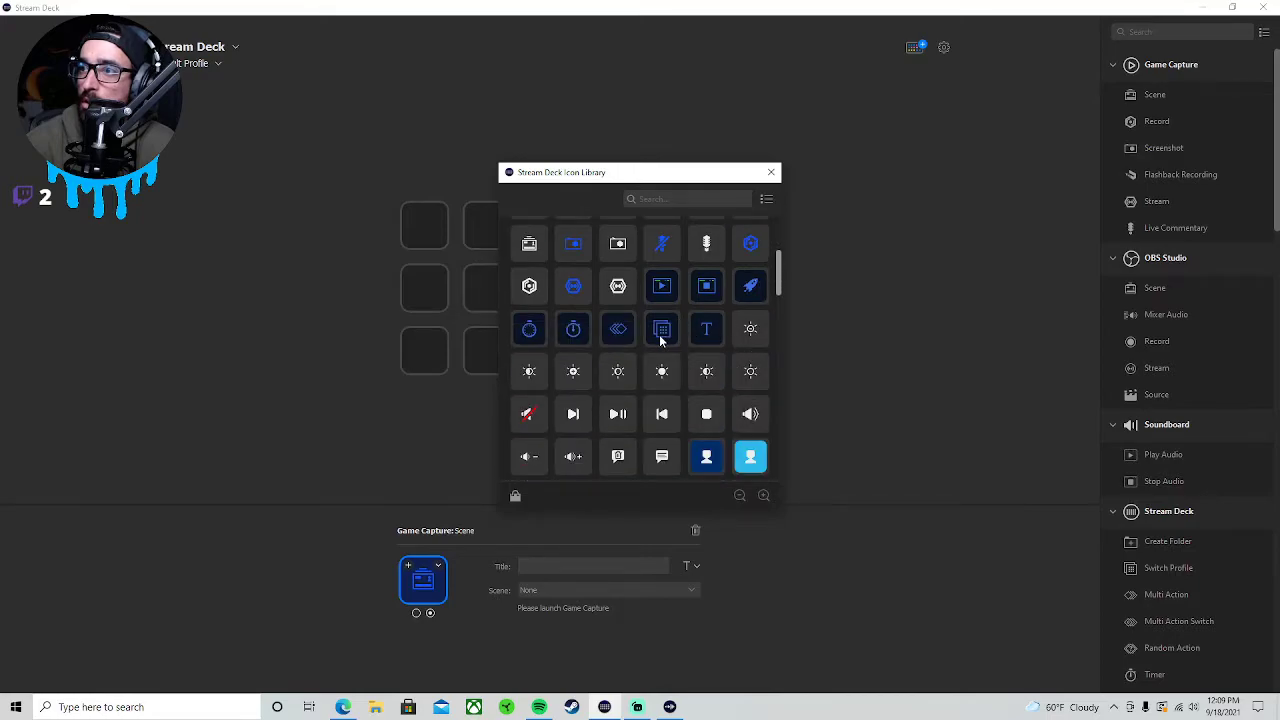
{"action": "scroll", "coordinate": [683, 437], "scroll_direction": "down", "scroll_amount": 4}
{"action": "scroll", "coordinate": [683, 438], "scroll_direction": "down", "scroll_amount": 5}
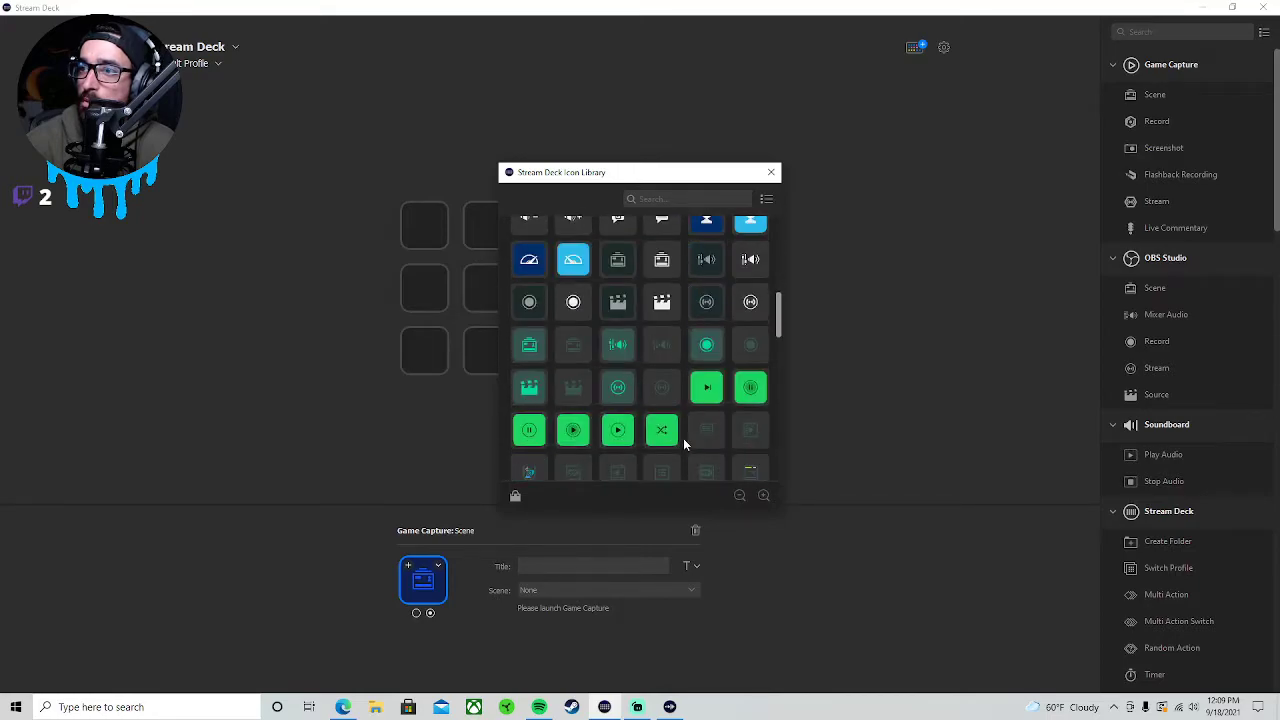
{"action": "scroll", "coordinate": [682, 439], "scroll_direction": "down", "scroll_amount": 3}
{"action": "scroll", "coordinate": [683, 445], "scroll_direction": "down", "scroll_amount": 2}
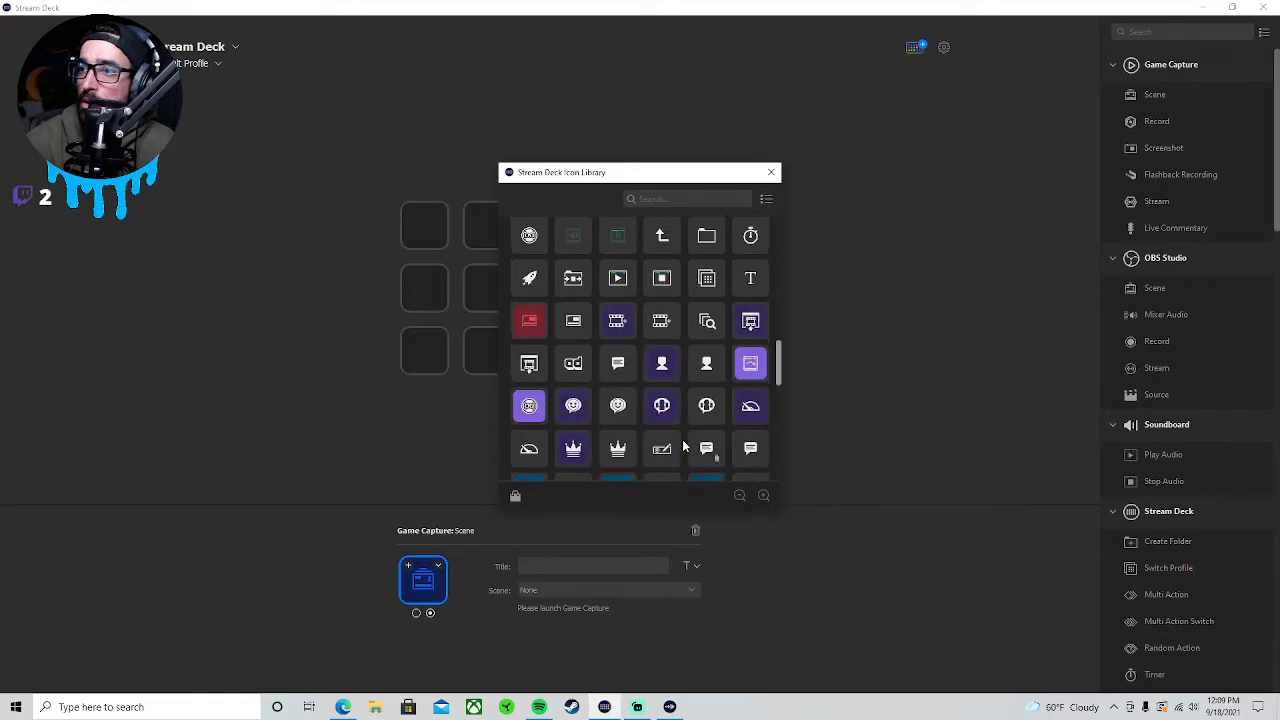
{"action": "scroll", "coordinate": [683, 445], "scroll_direction": "down", "scroll_amount": 2}
{"action": "scroll", "coordinate": [627, 424], "scroll_direction": "down", "scroll_amount": 2}
{"action": "scroll", "coordinate": [627, 424], "scroll_direction": "down", "scroll_amount": 2}
{"action": "scroll", "coordinate": [627, 424], "scroll_direction": "down", "scroll_amount": 5}
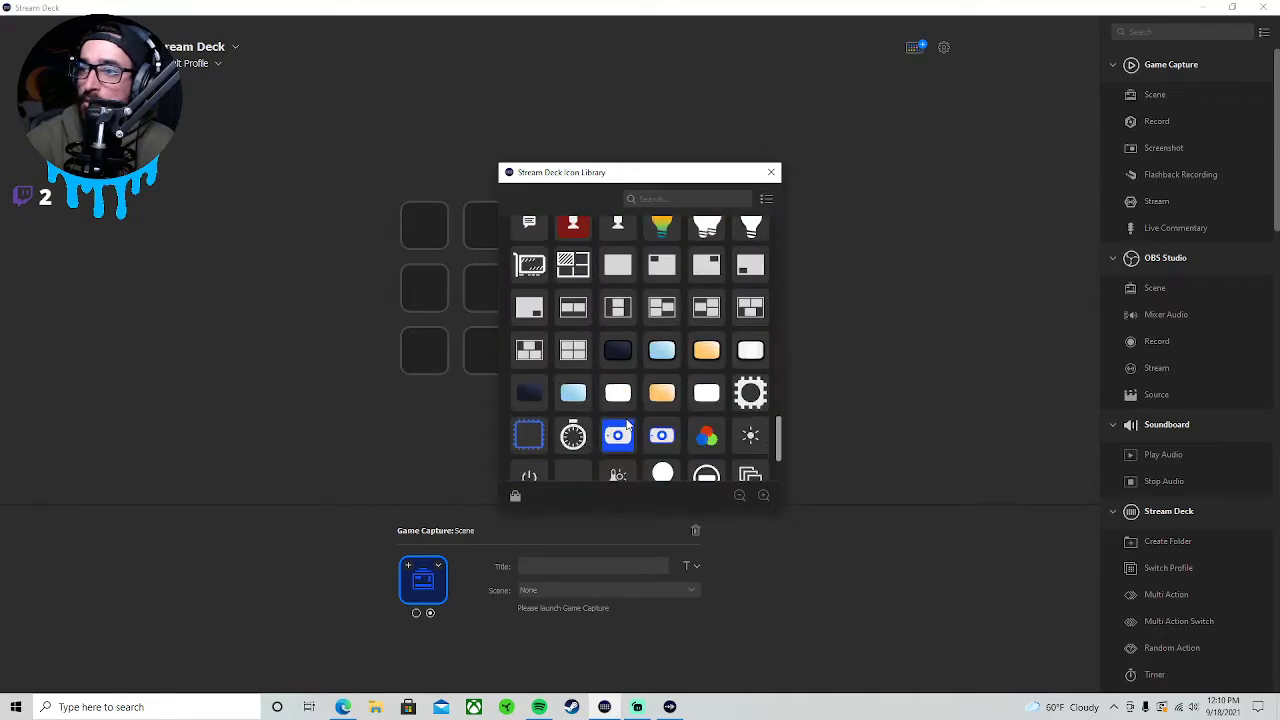
{"action": "scroll", "coordinate": [627, 424], "scroll_direction": "down", "scroll_amount": 2}
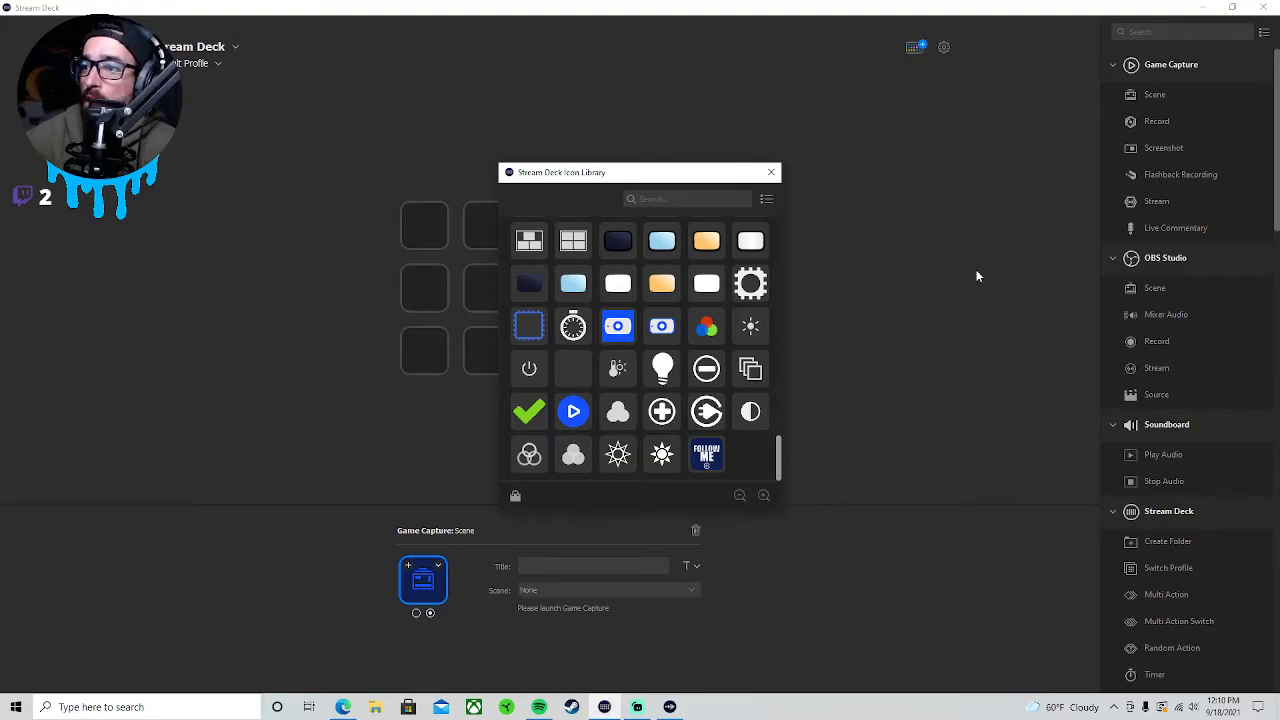
{"action": "left_click", "coordinate": [892, 325]}
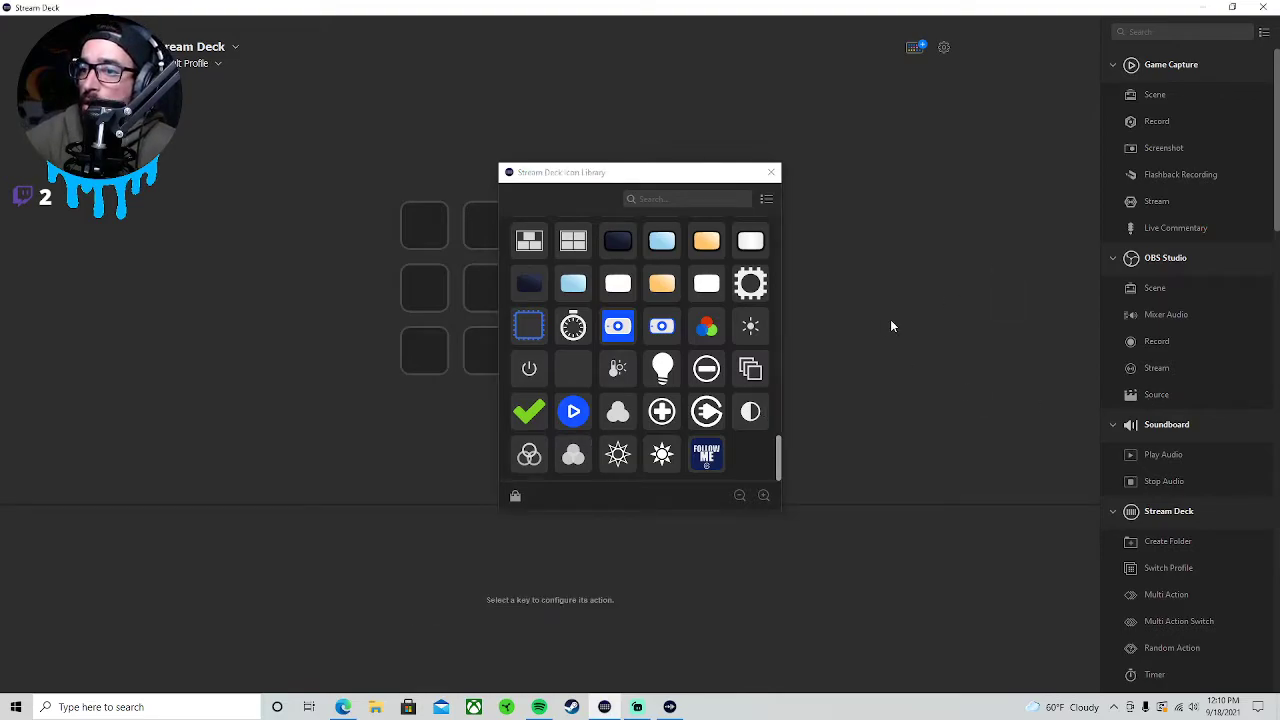
{"action": "left_click", "coordinate": [775, 173]}
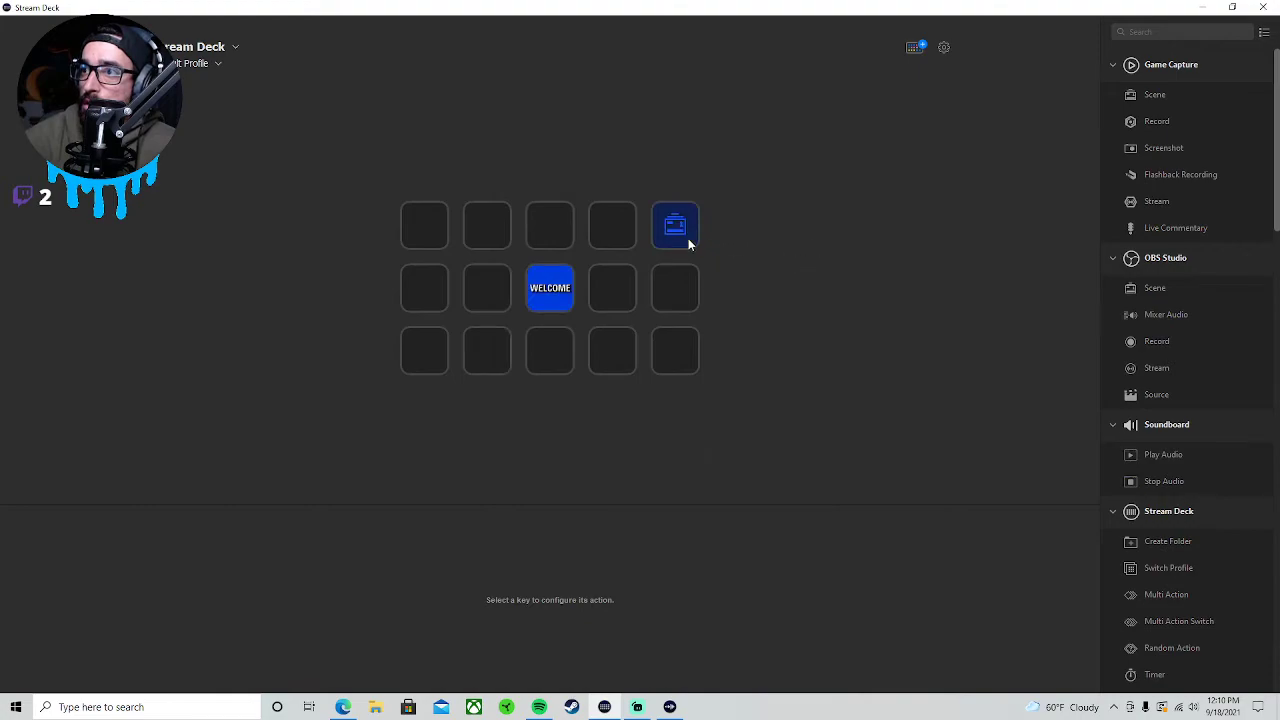
{"action": "left_click", "coordinate": [544, 300]}
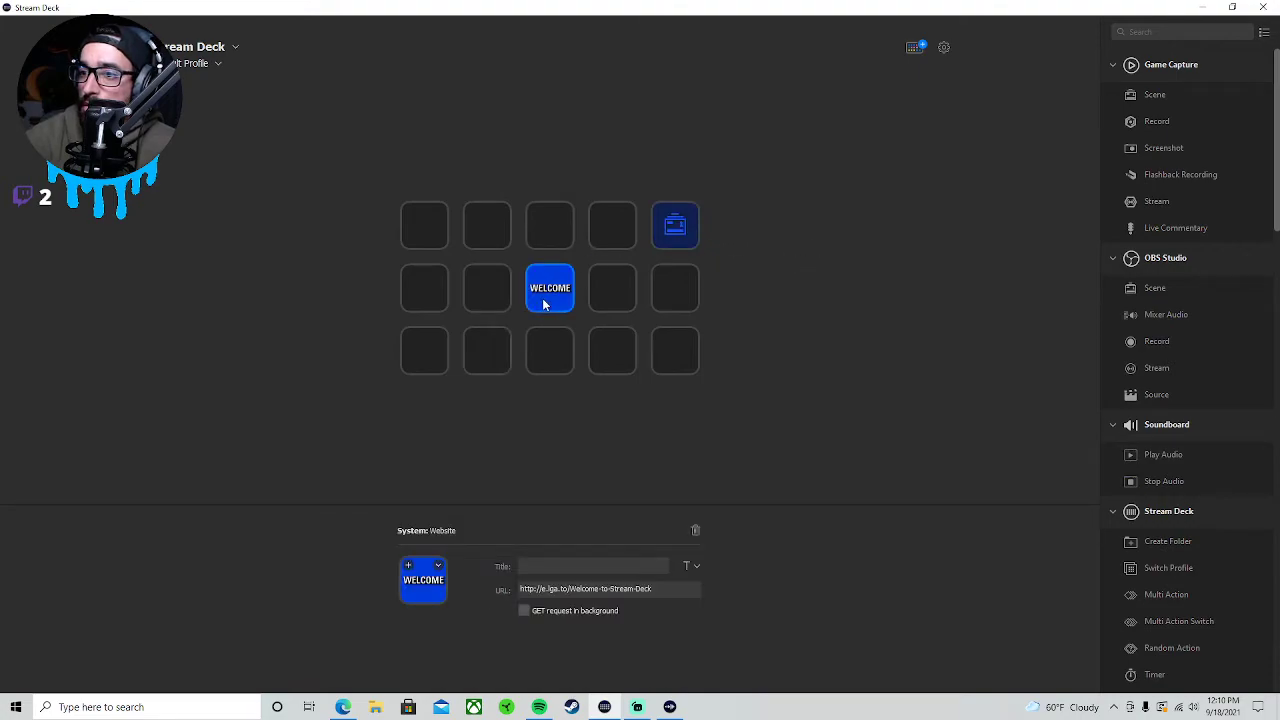
{"action": "right_click", "coordinate": [543, 299]}
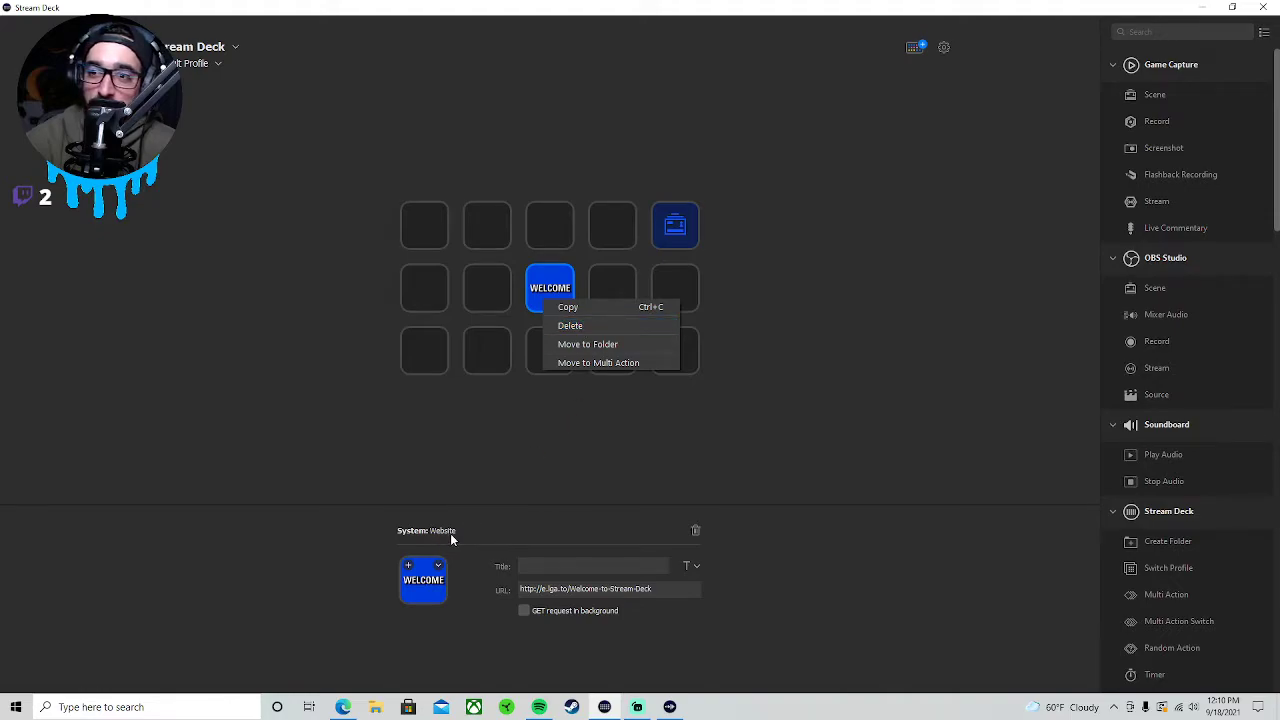
{"action": "left_click", "coordinate": [562, 328]}
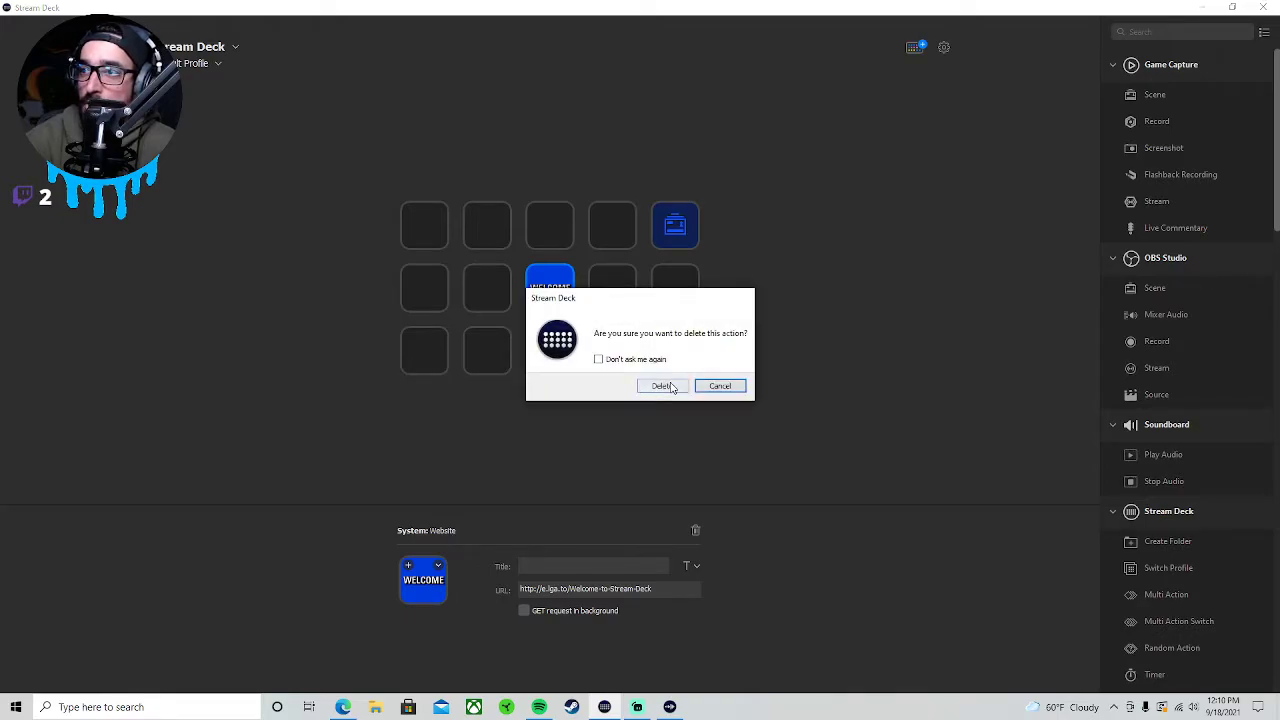
{"action": "left_click", "coordinate": [649, 362]}
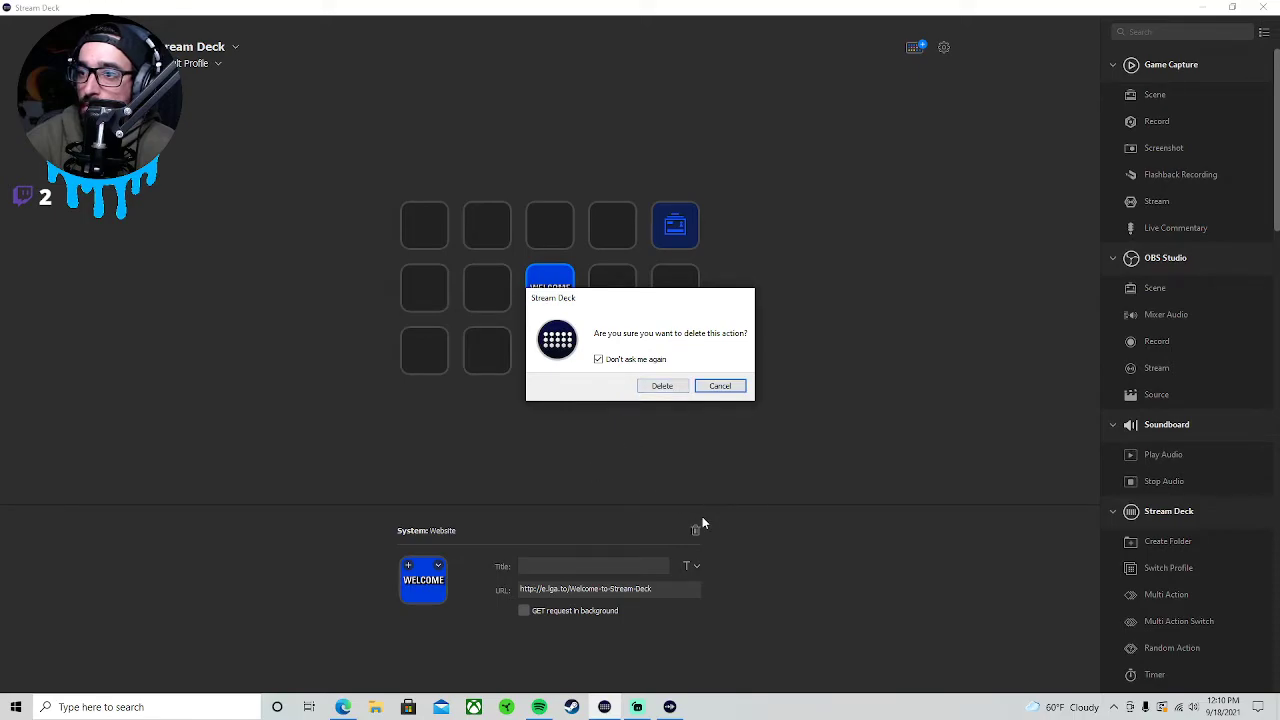
{"action": "left_click", "coordinate": [716, 386]}
- Delete the WELCOME website action from the centre key and confirm the deletion
{"action": "left_click", "coordinate": [697, 532]}
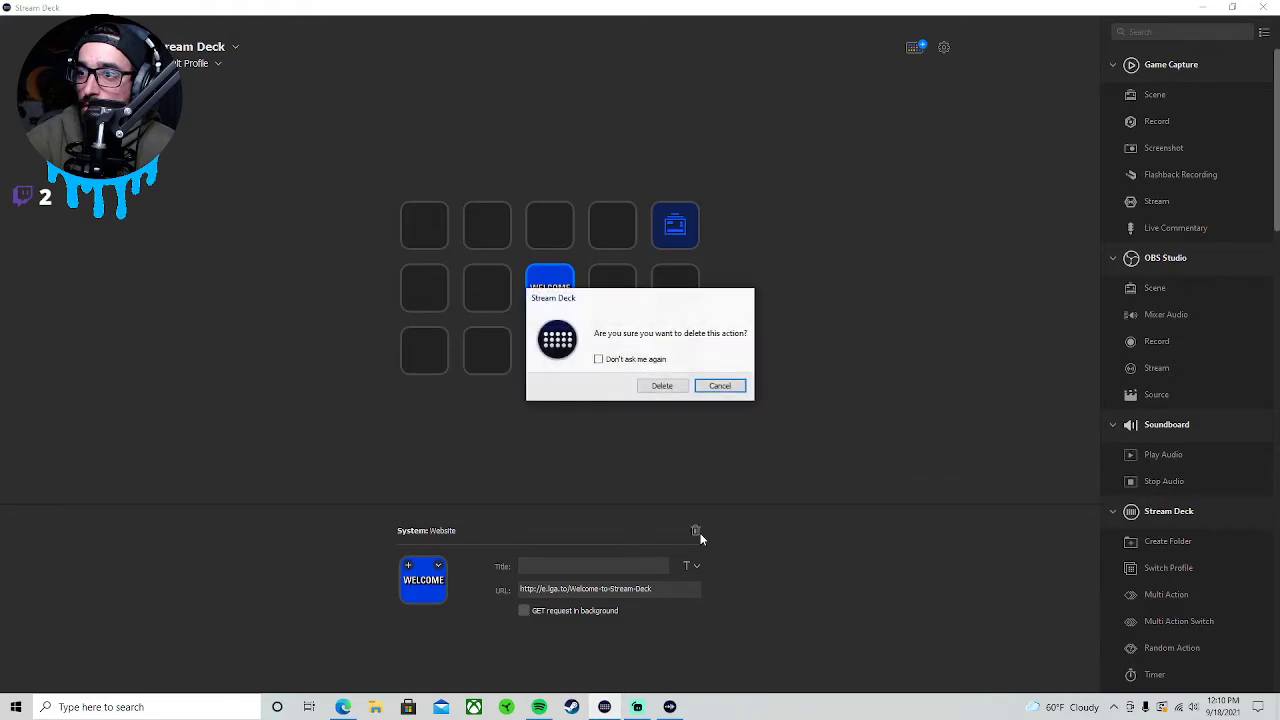
{"action": "left_click", "coordinate": [668, 388]}
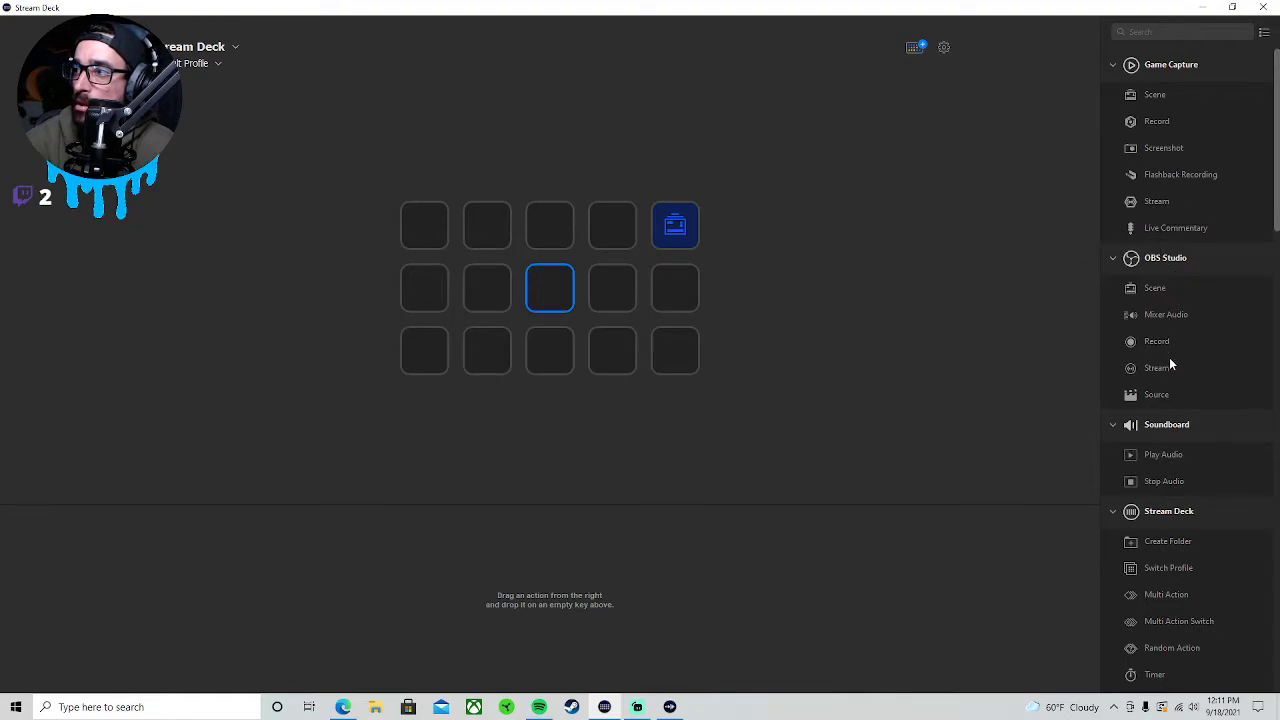
- Delete the Game Capture Scene action from the last key of the first row and assign the Streamlabs OBS Scene action there
{"action": "scroll", "coordinate": [1167, 370], "scroll_direction": "down", "scroll_amount": 3}
{"action": "scroll", "coordinate": [1164, 385], "scroll_direction": "down", "scroll_amount": 1}
{"action": "scroll", "coordinate": [1167, 385], "scroll_direction": "up", "scroll_amount": 3}
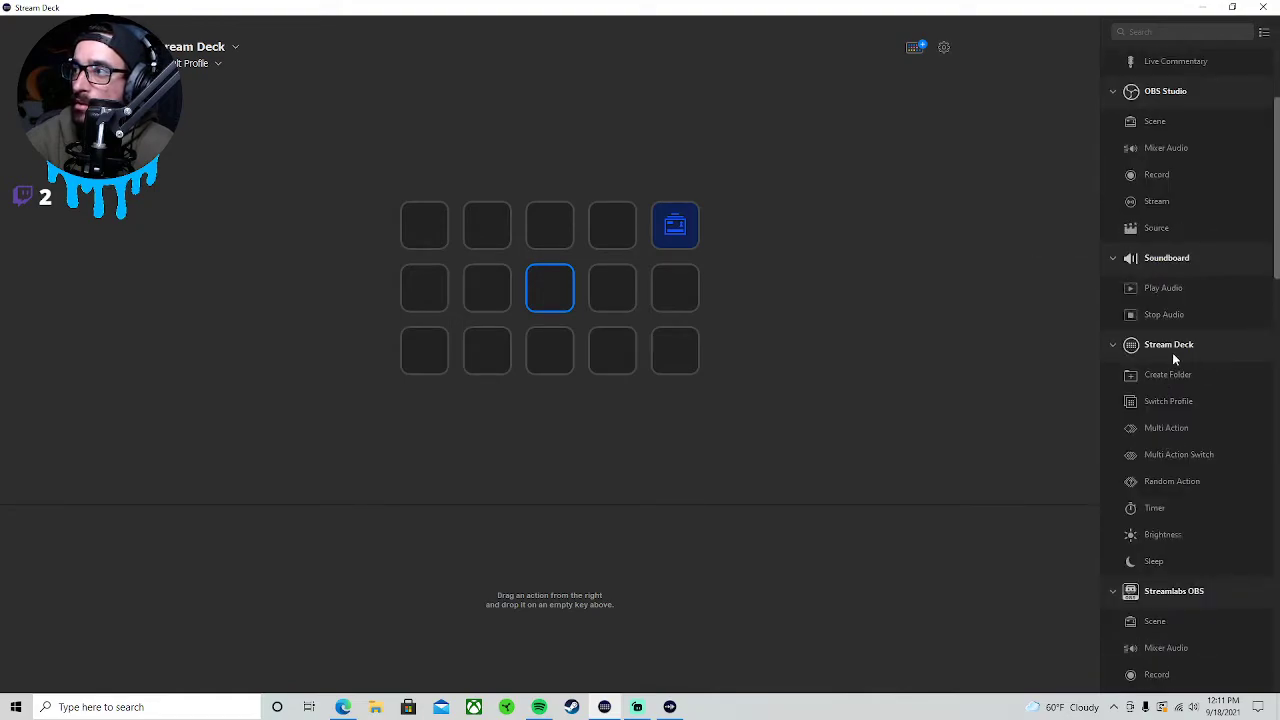
{"action": "scroll", "coordinate": [1155, 260], "scroll_direction": "down", "scroll_amount": 3}
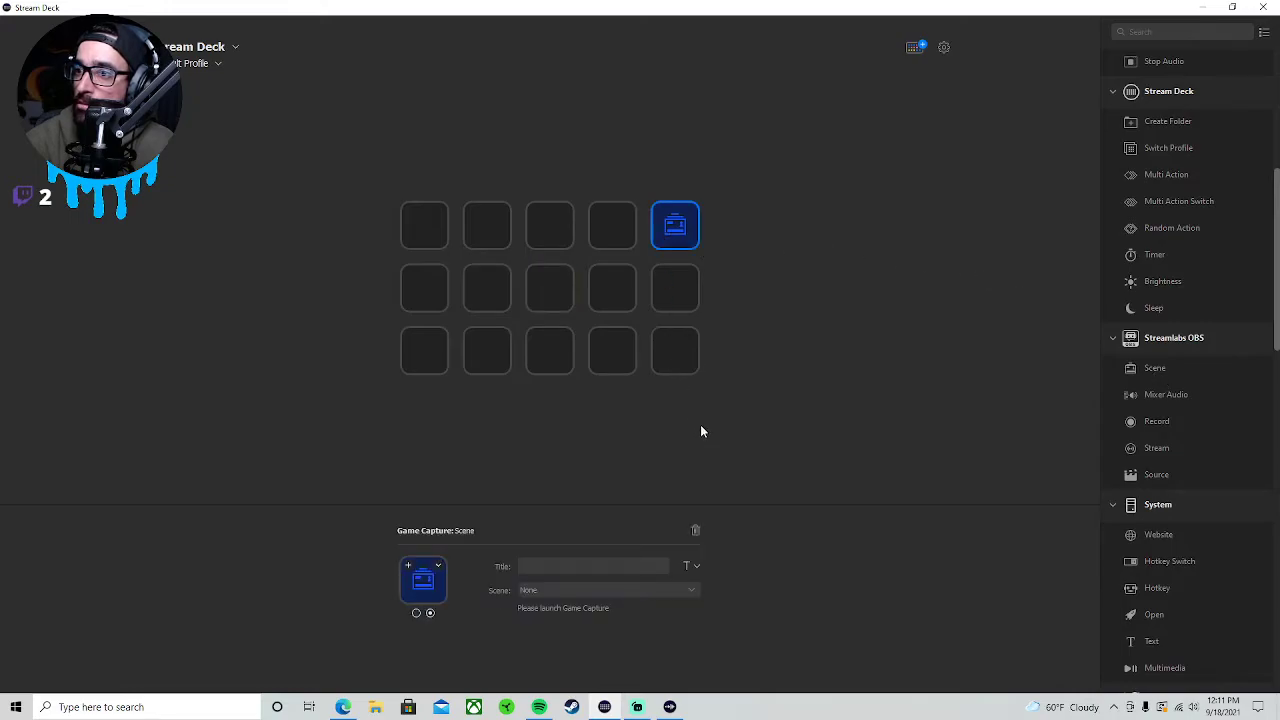
{"action": "left_click", "coordinate": [697, 529]}
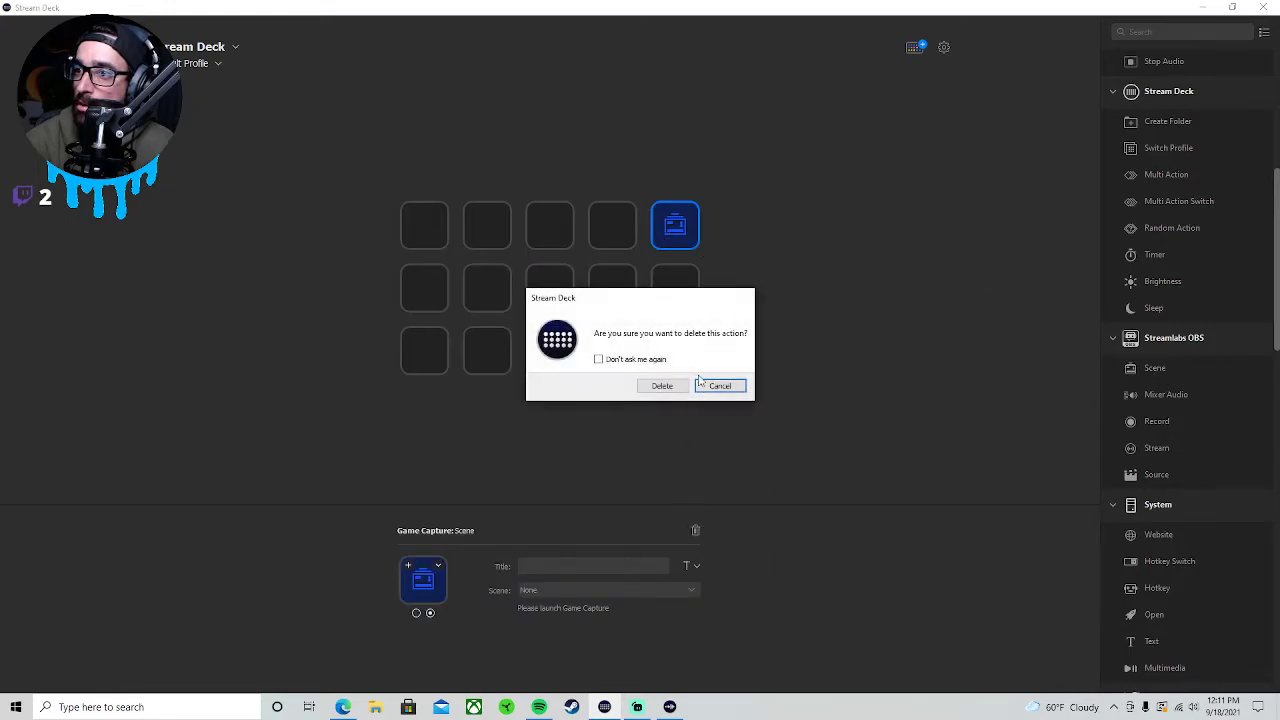
{"action": "left_click", "coordinate": [664, 386]}
{"action": "left_click_drag", "start_coordinate": [1152, 366], "coordinate": [685, 240]}
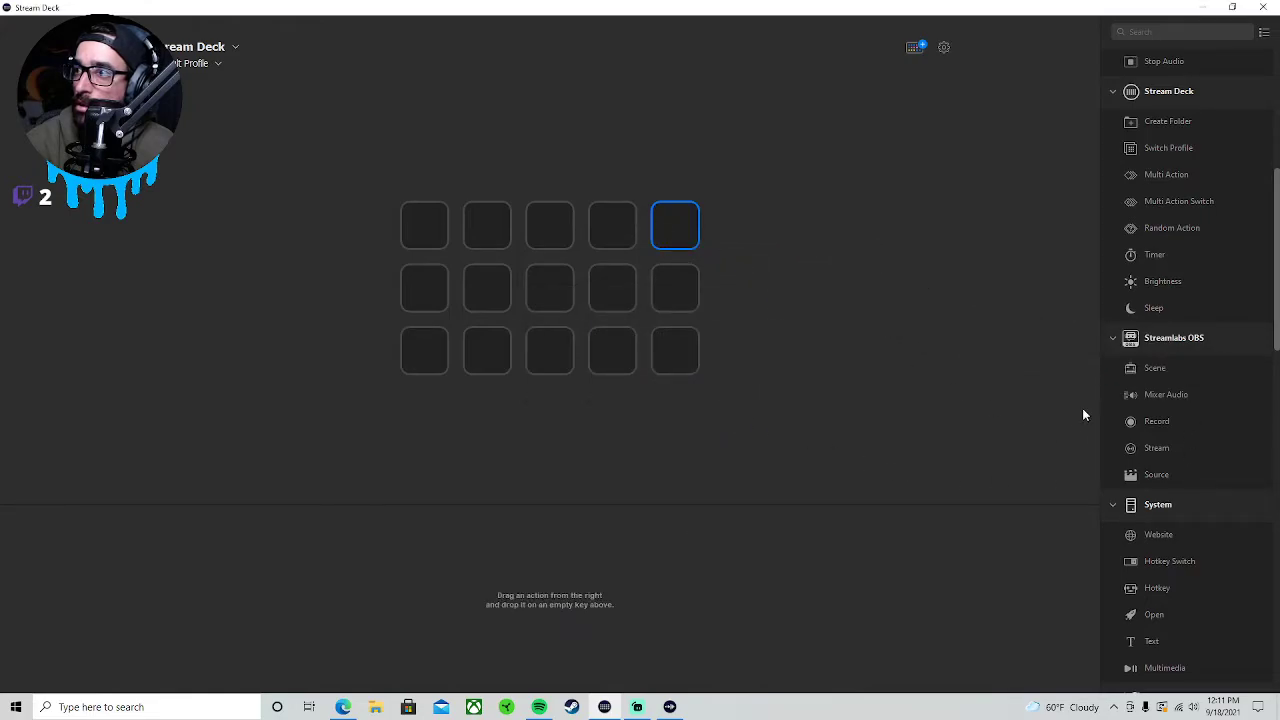
{"action": "left_click_drag", "start_coordinate": [1139, 372], "coordinate": [678, 236]}
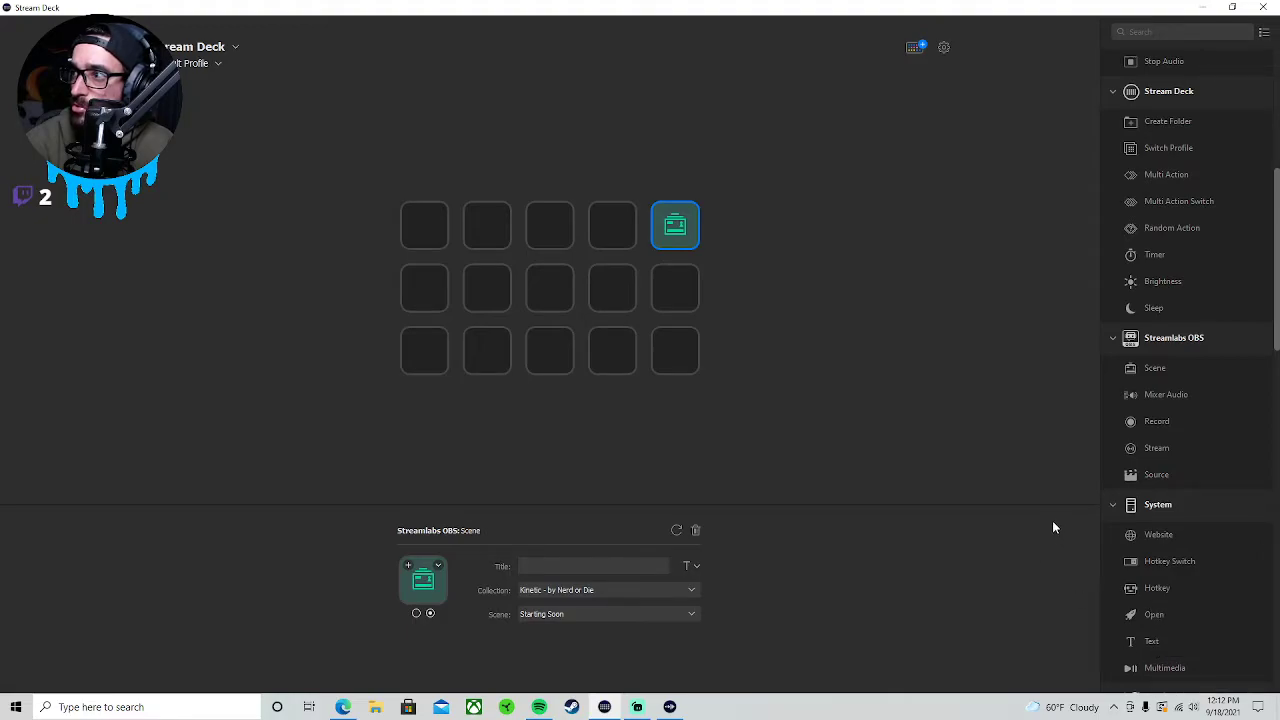
- Examine the other available action categories, from System and Twitter down to Twitch Studio and Wave Link
{"action": "scroll", "coordinate": [1115, 385], "scroll_direction": "up", "scroll_amount": 1}
{"action": "scroll", "coordinate": [1115, 388], "scroll_direction": "down", "scroll_amount": 3}
{"action": "scroll", "coordinate": [1114, 388], "scroll_direction": "down", "scroll_amount": 8}
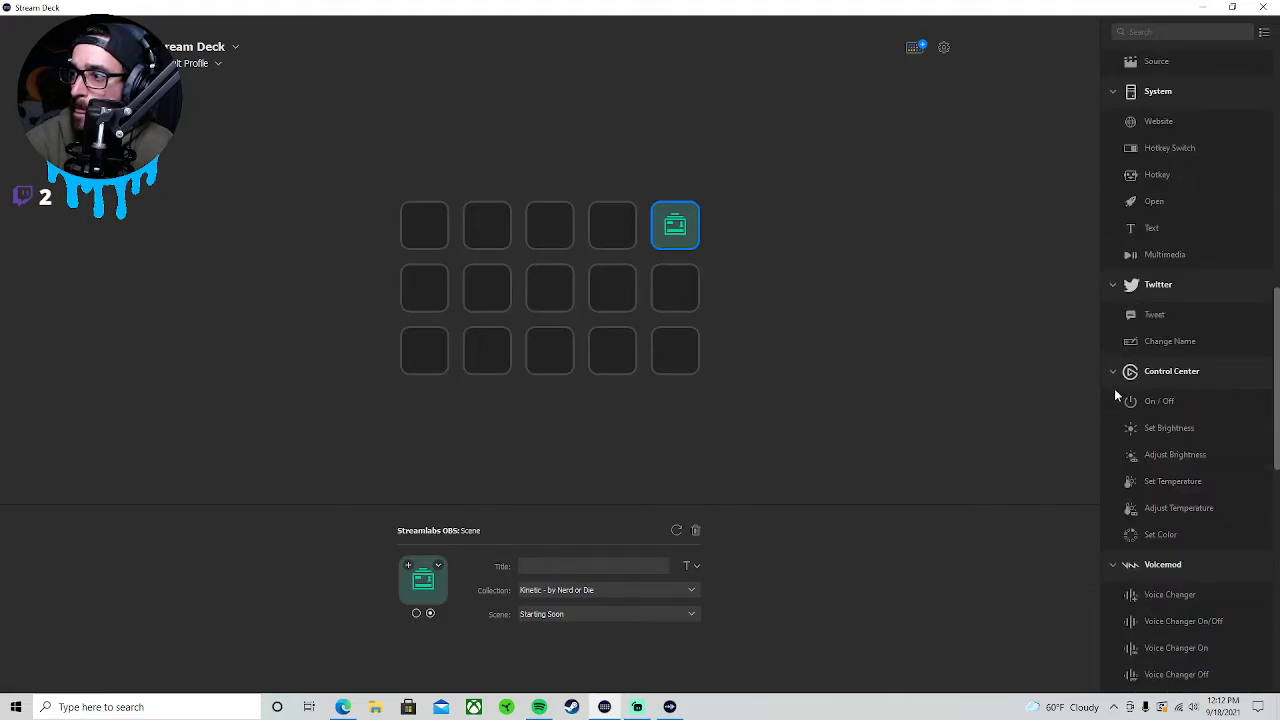
{"action": "scroll", "coordinate": [1167, 401], "scroll_direction": "down", "scroll_amount": 2}
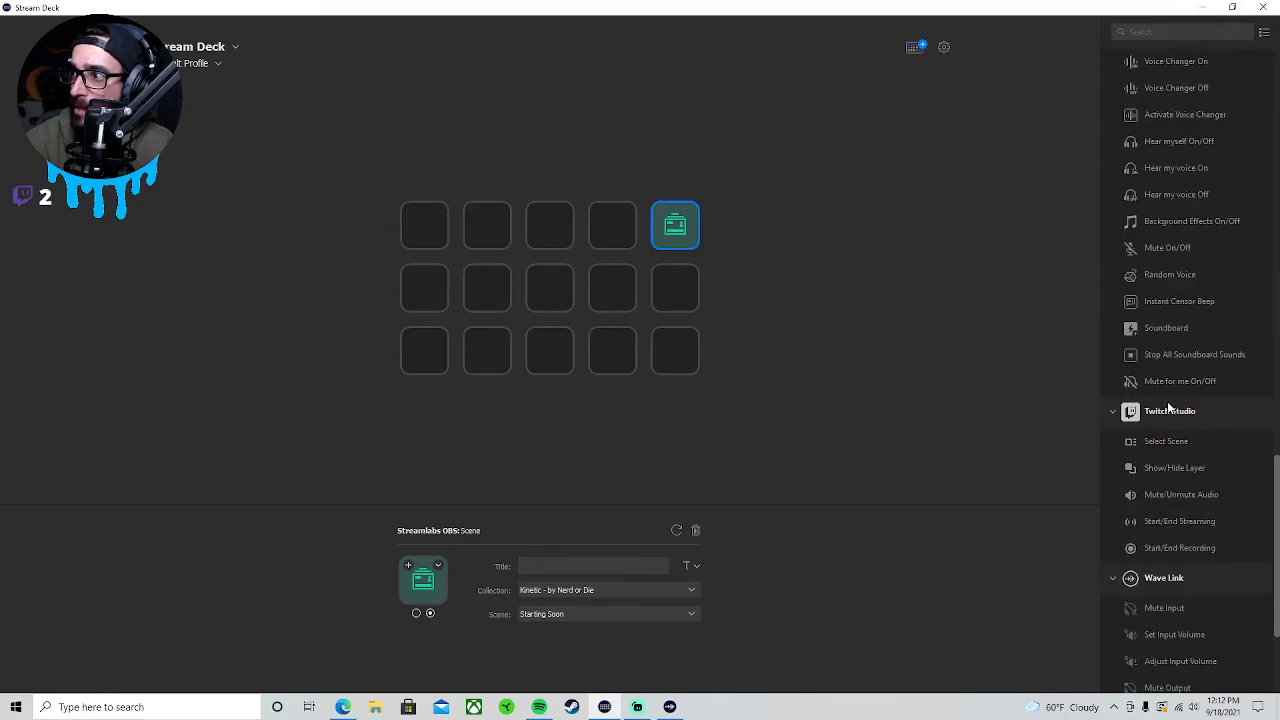
{"action": "scroll", "coordinate": [1168, 447], "scroll_direction": "down", "scroll_amount": 4}
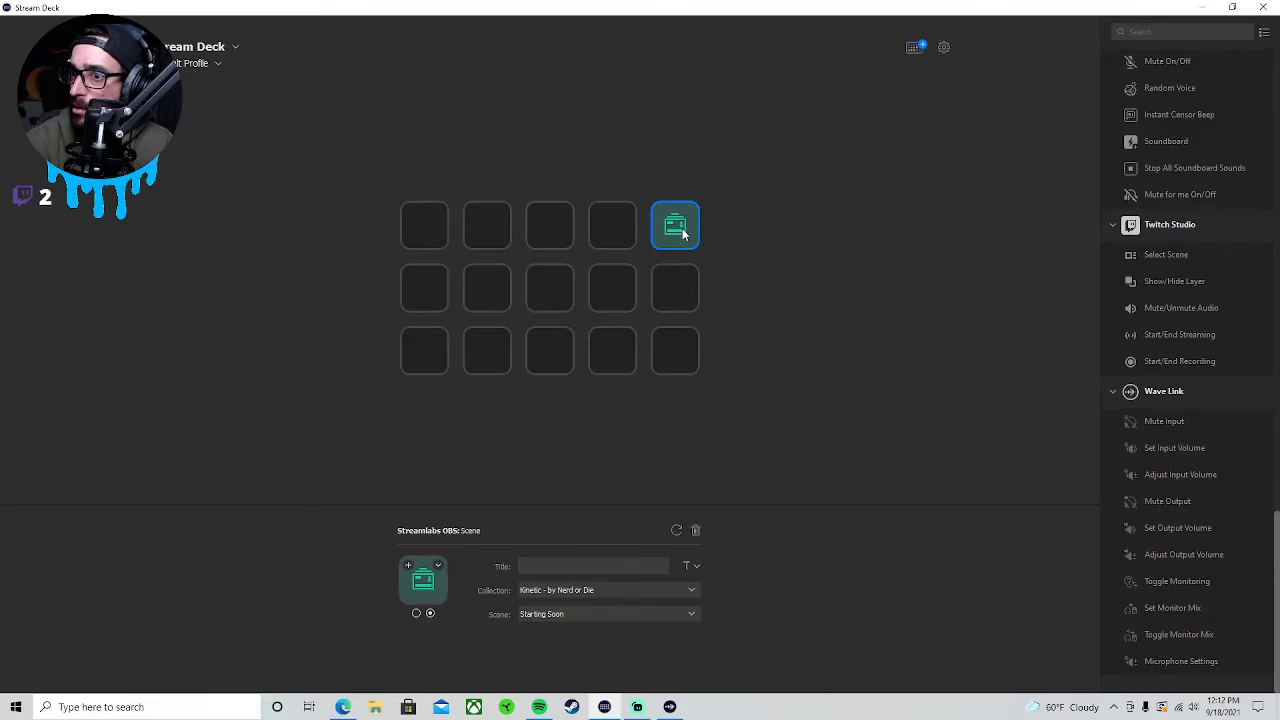
- Check the icon library and the list of scenes available for the Streamlabs OBS Scene key without changing either setting
{"action": "left_click", "coordinate": [439, 566]}
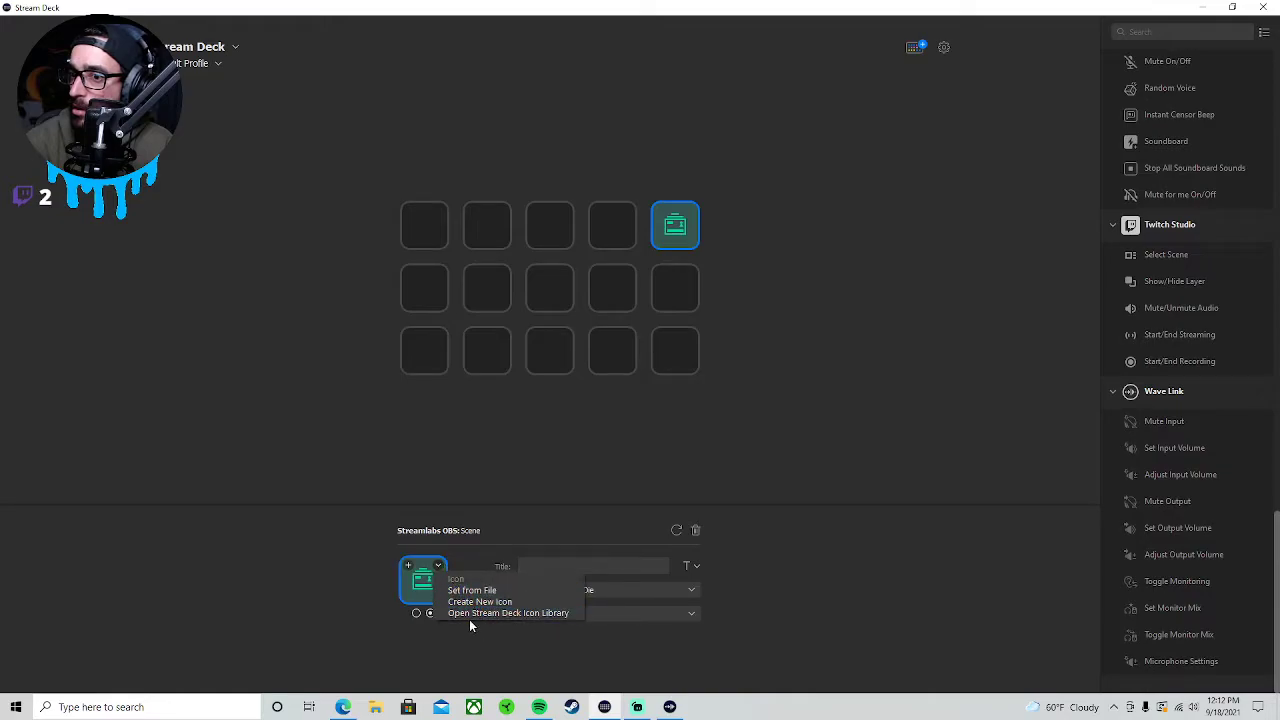
{"action": "left_click", "coordinate": [463, 613]}
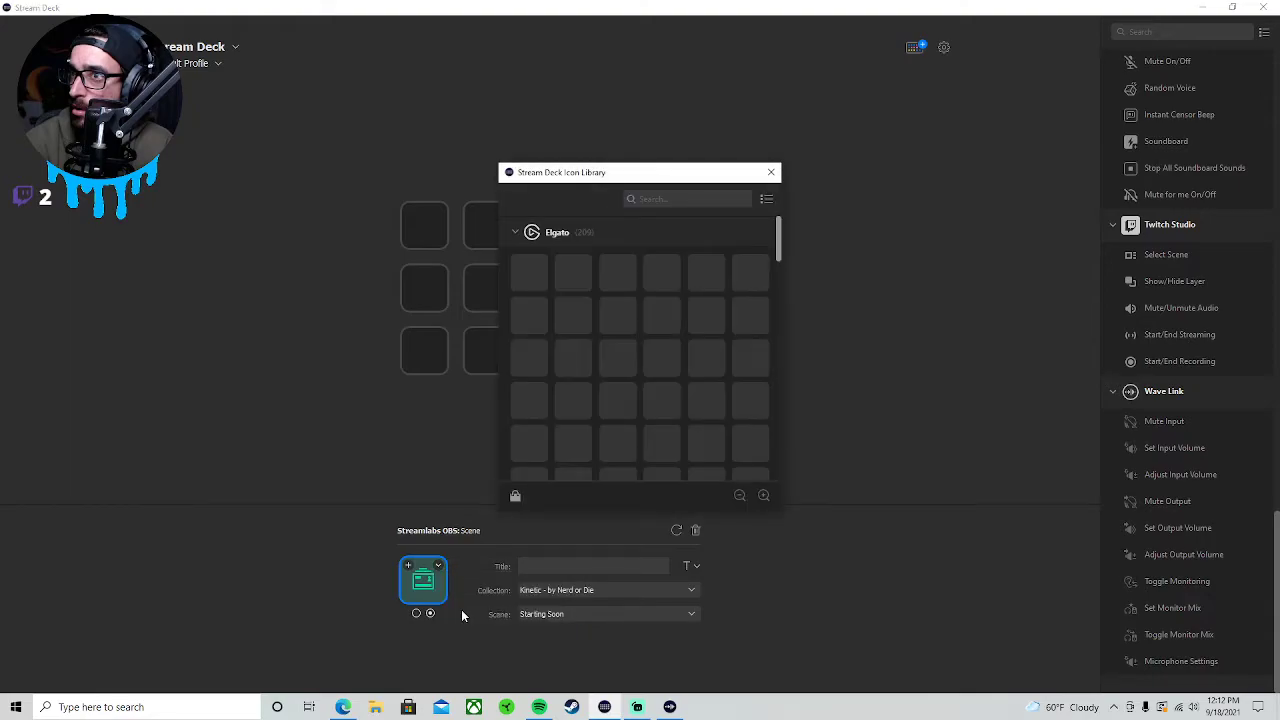
{"action": "left_click", "coordinate": [771, 172]}
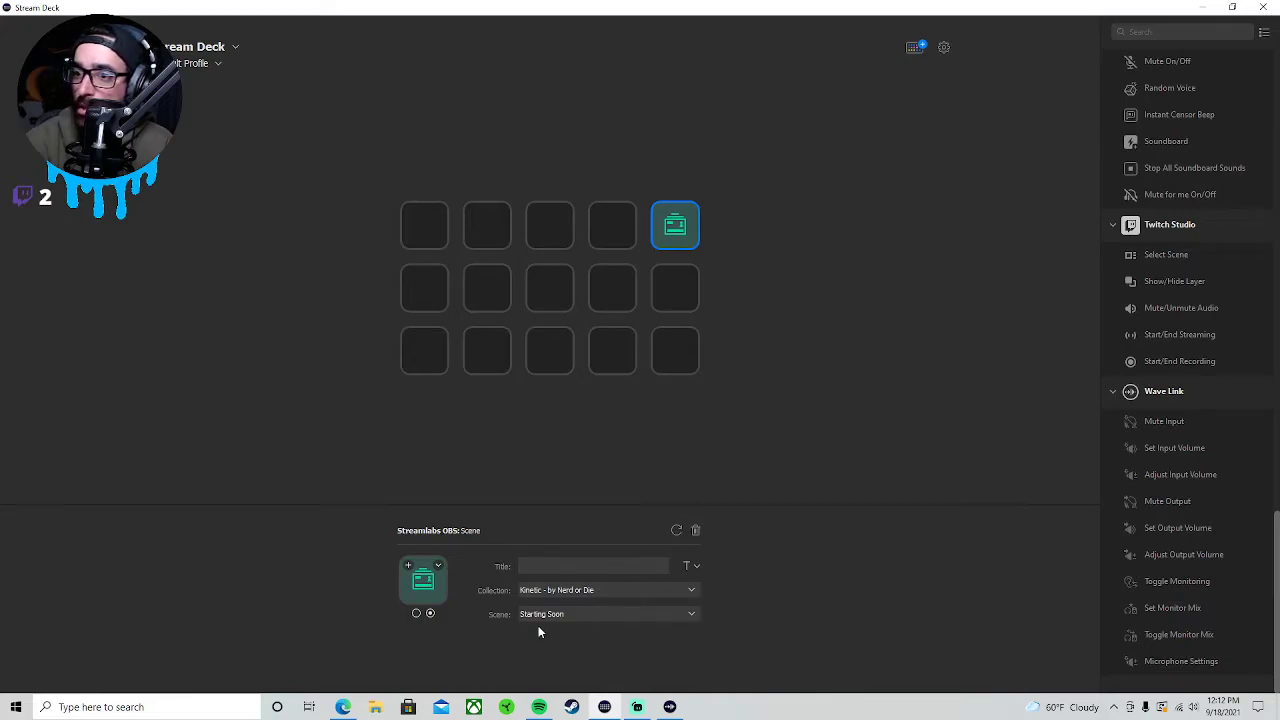
{"action": "left_click", "coordinate": [581, 617]}
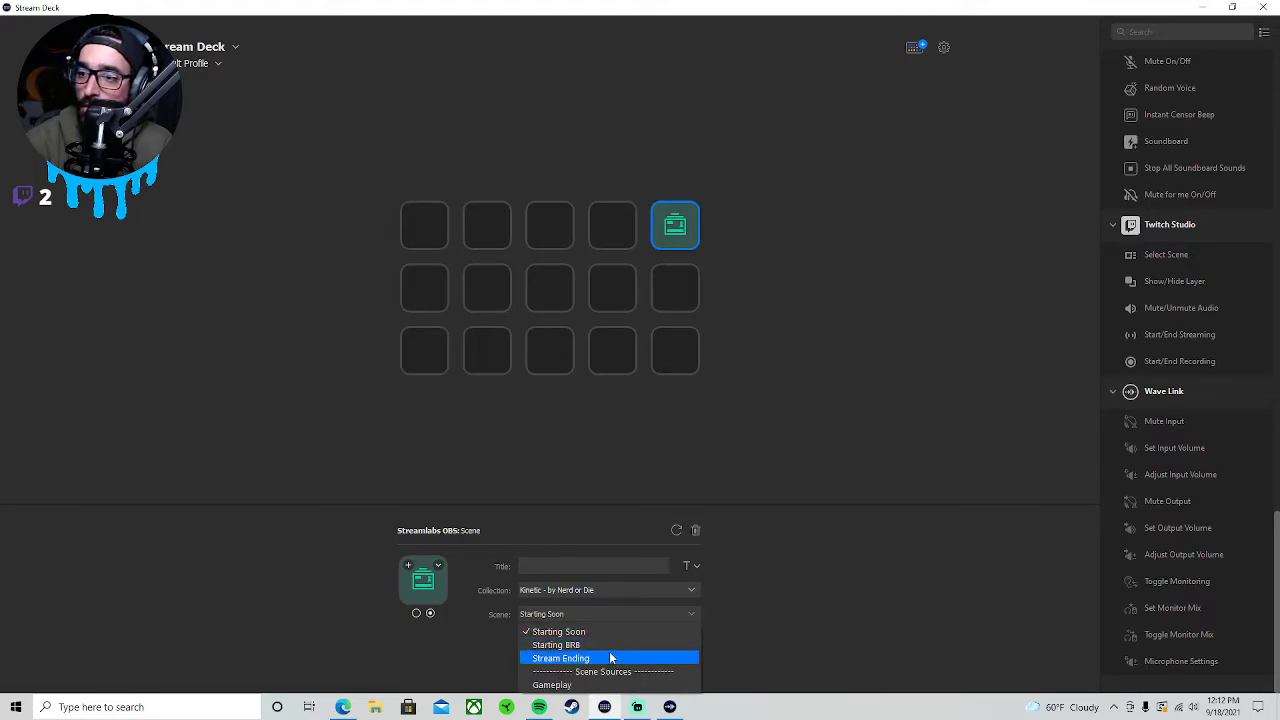
{"action": "left_click", "coordinate": [735, 628]}
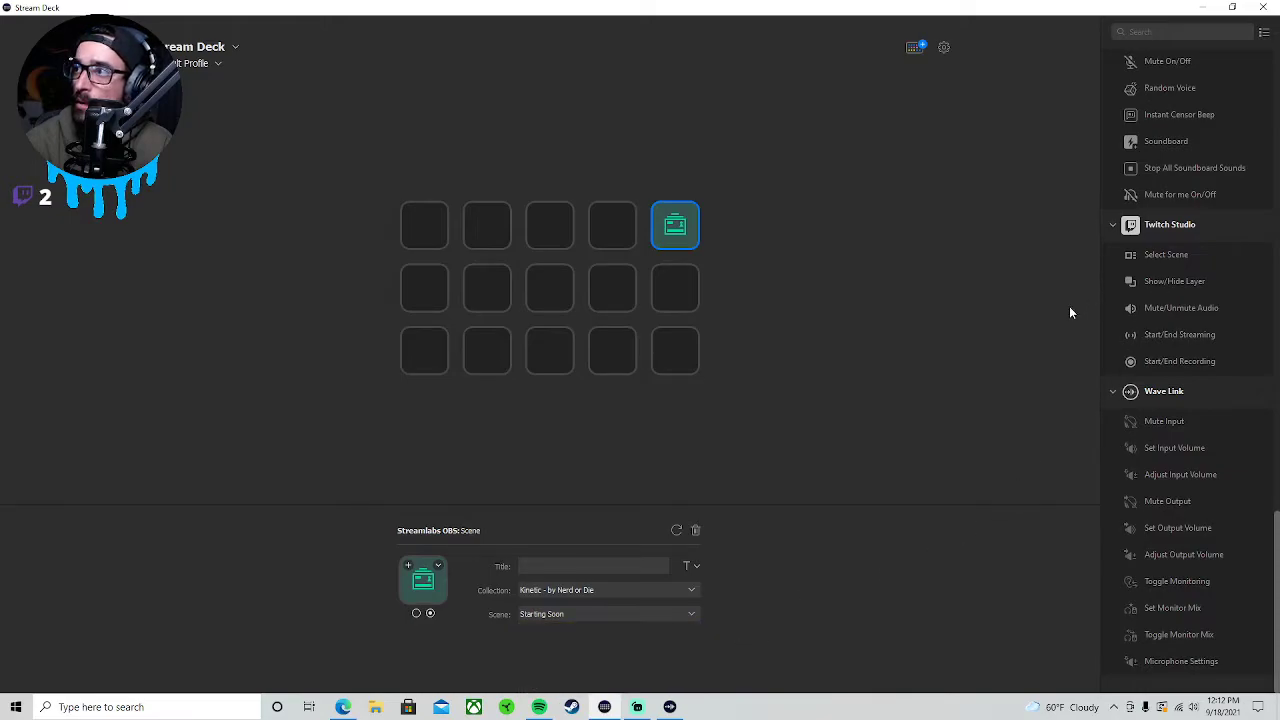
{"action": "left_click", "coordinate": [1045, 325]}
{"action": "scroll", "coordinate": [1205, 258], "scroll_direction": "up", "scroll_amount": 5}
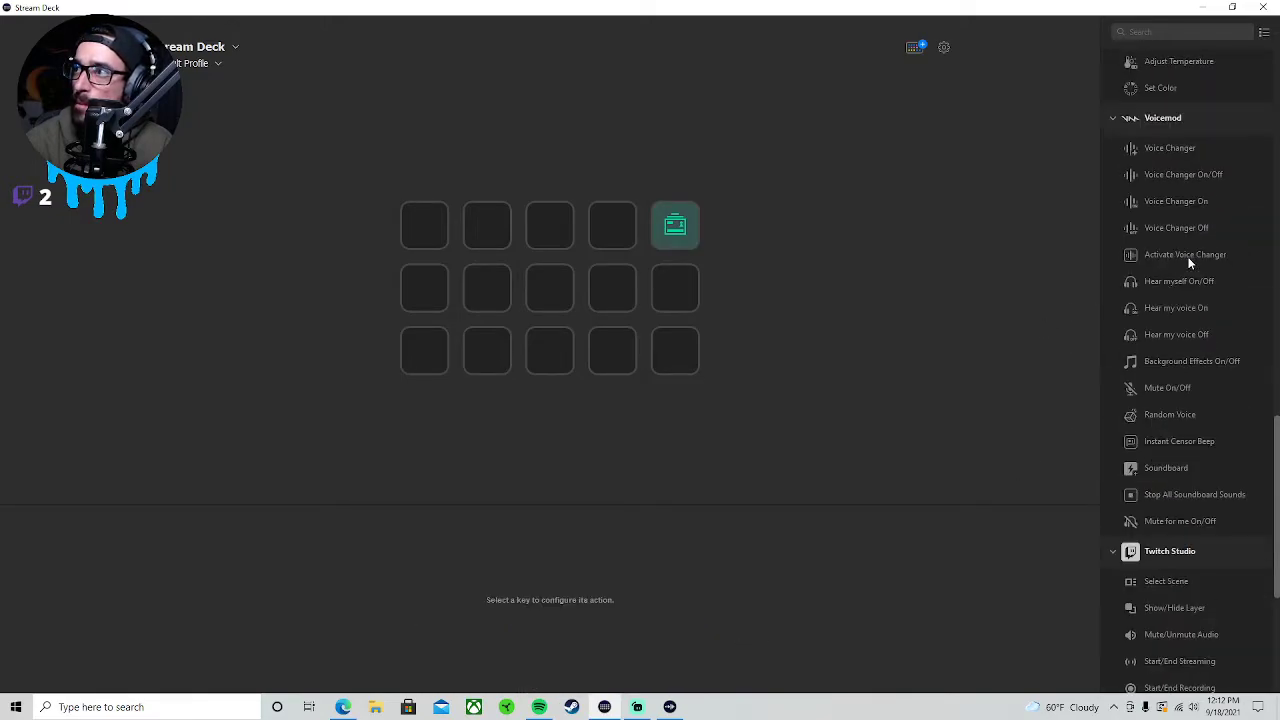
{"action": "scroll", "coordinate": [1183, 266], "scroll_direction": "up", "scroll_amount": 3}
{"action": "scroll", "coordinate": [1181, 262], "scroll_direction": "up", "scroll_amount": 3}
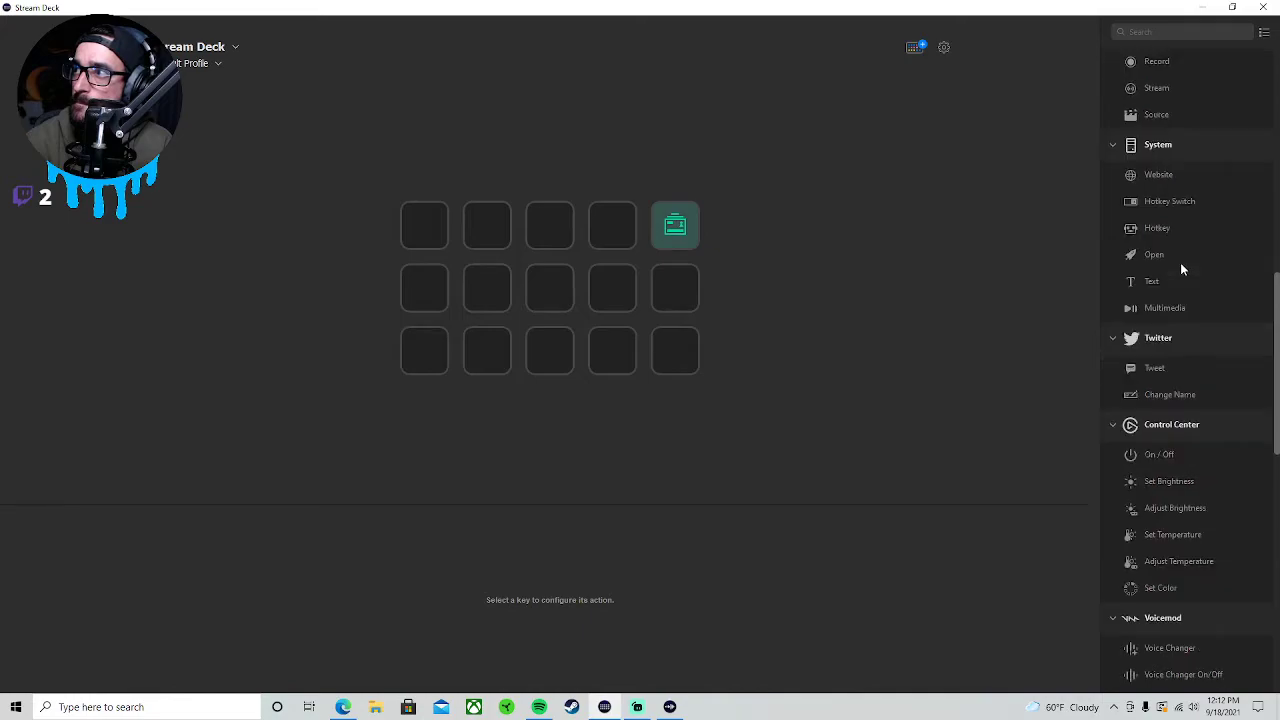
{"action": "left_click_drag", "start_coordinate": [1152, 96], "coordinate": [677, 224]}
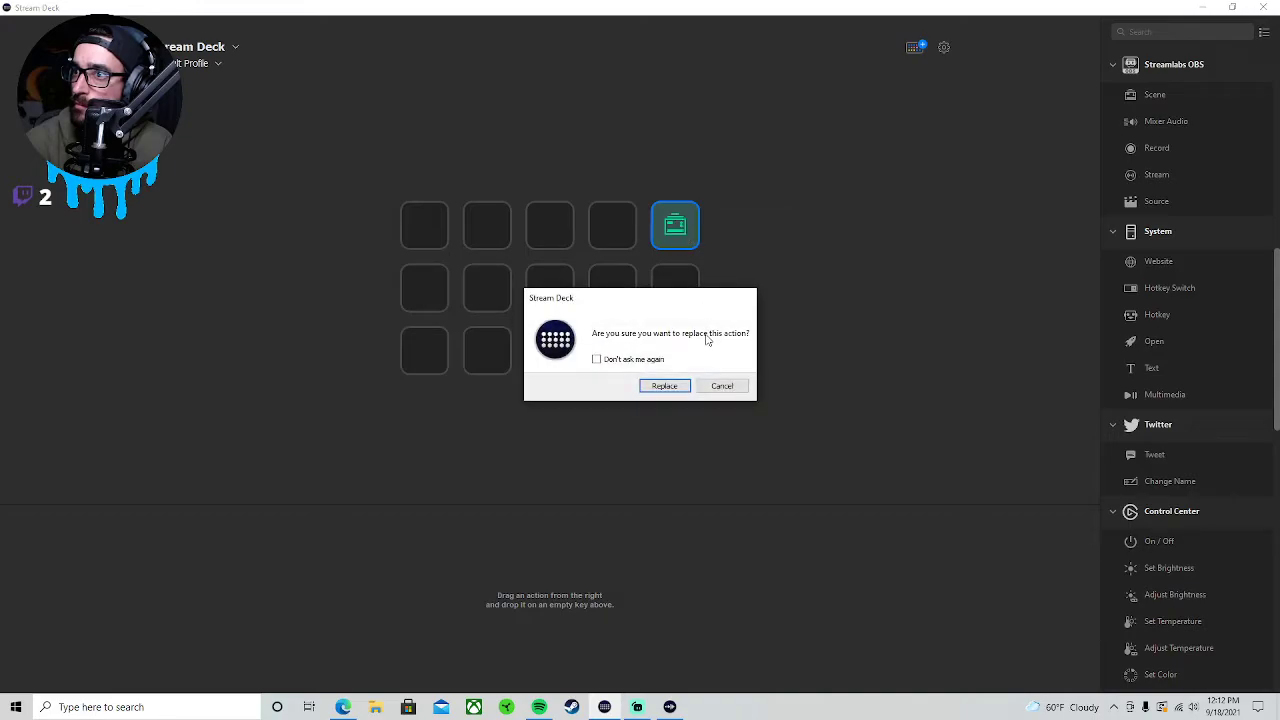
{"action": "left_click", "coordinate": [719, 385]}
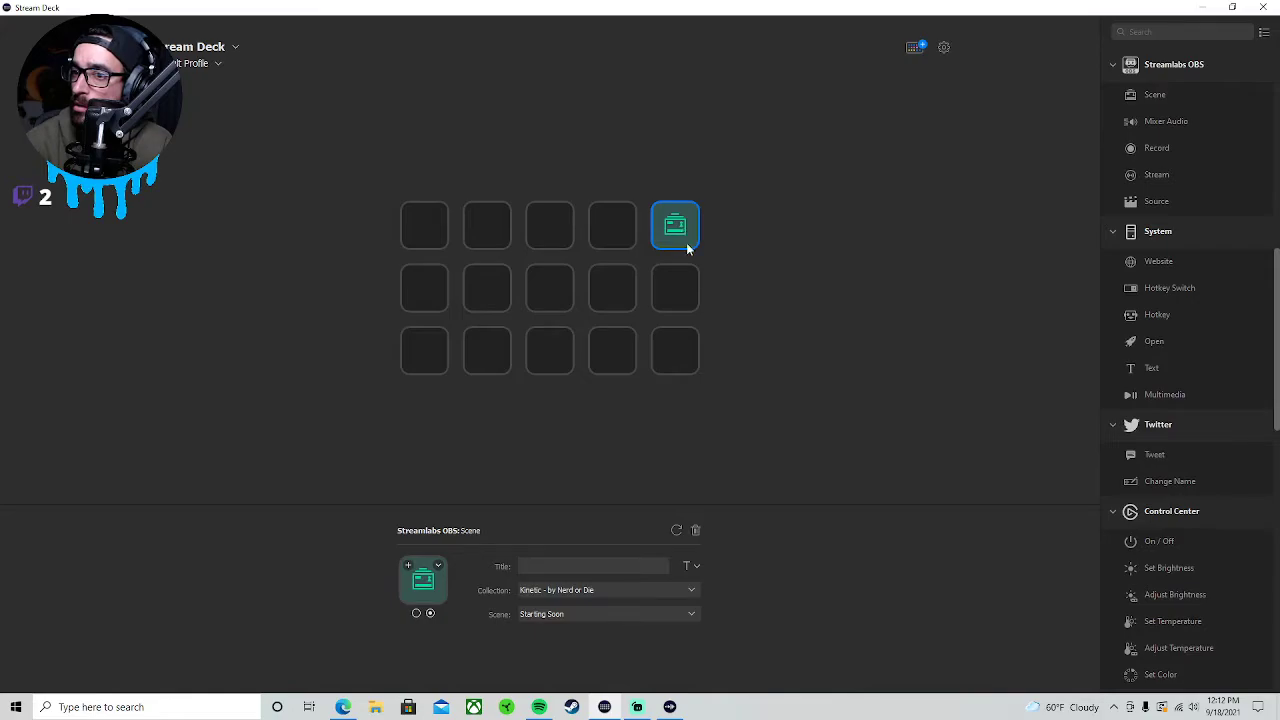
- Refresh the Streamlabs OBS Scene action and compare its two icon states, finishing on the first one
{"action": "left_click", "coordinate": [677, 531]}
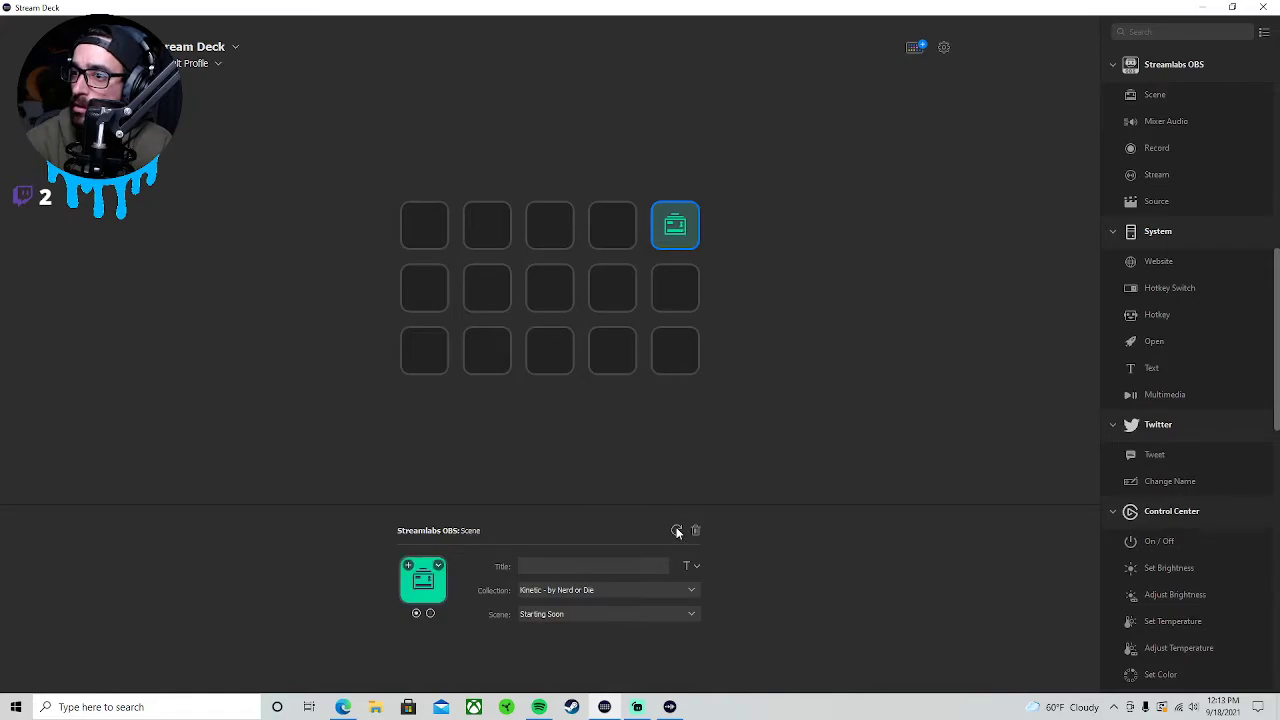
{"action": "left_click", "coordinate": [430, 614]}
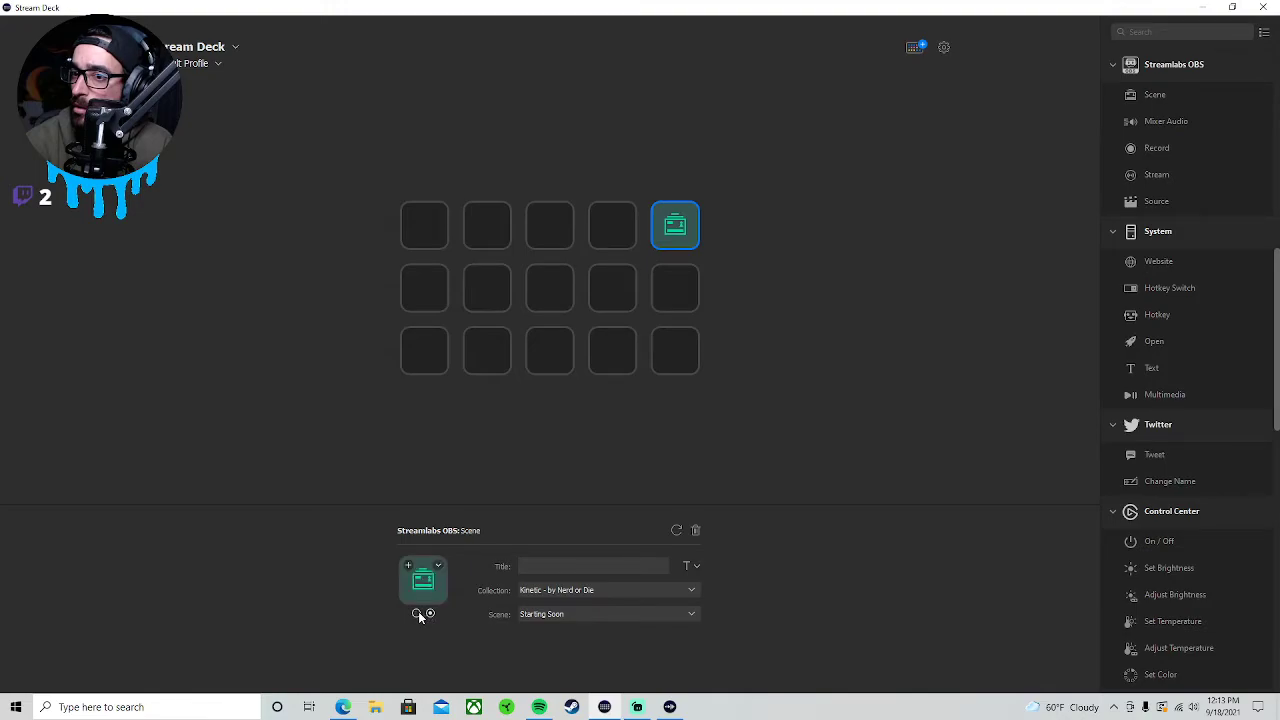
{"action": "left_click", "coordinate": [417, 614]}
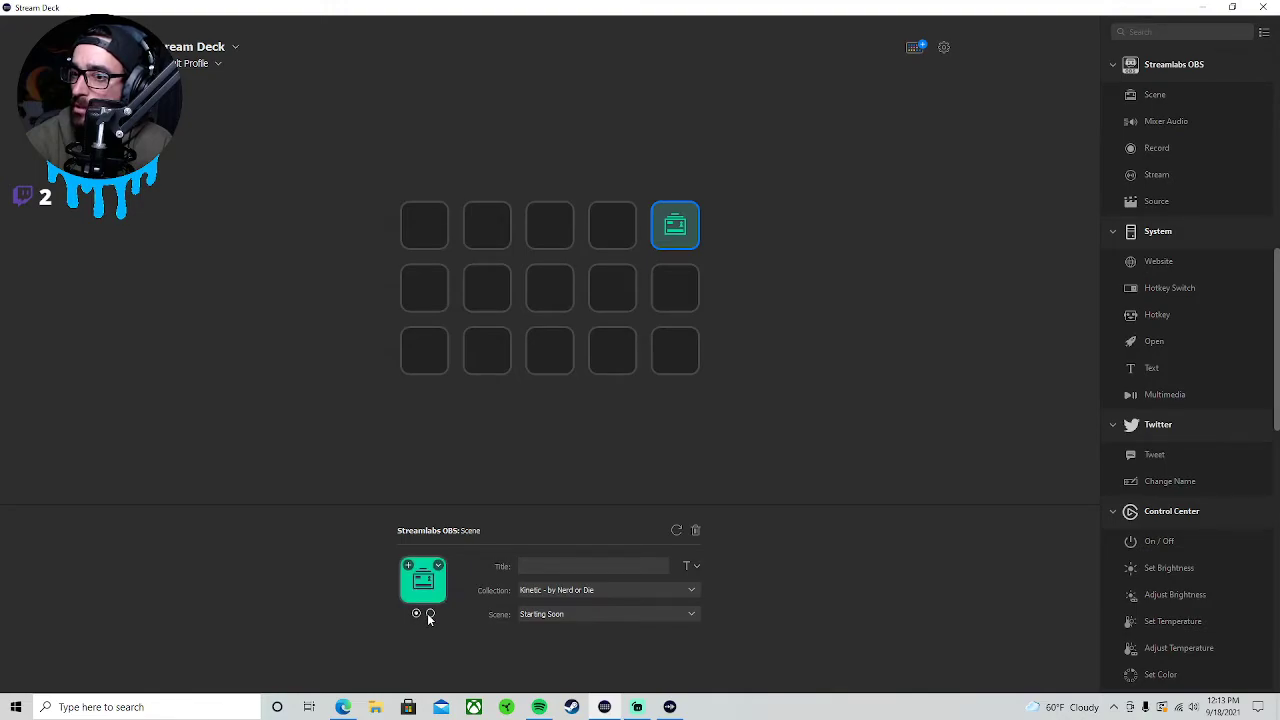
{"action": "left_click", "coordinate": [430, 614]}
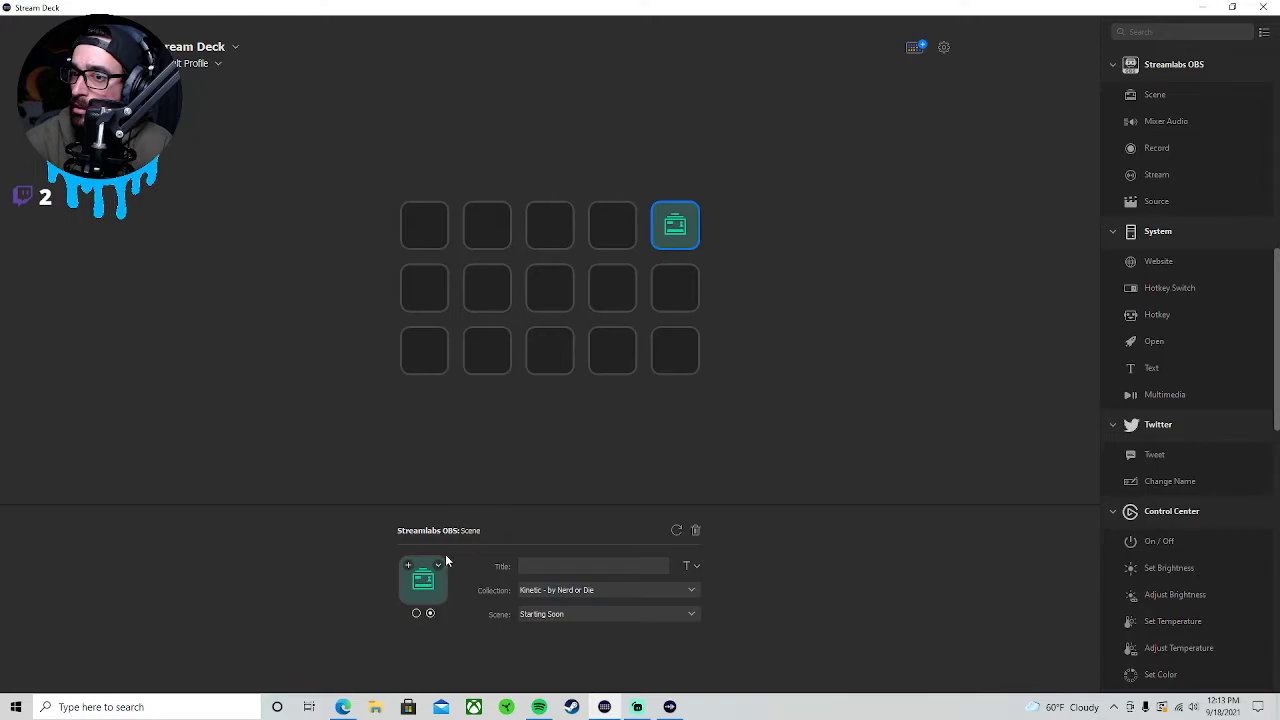
{"action": "left_click", "coordinate": [420, 614]}
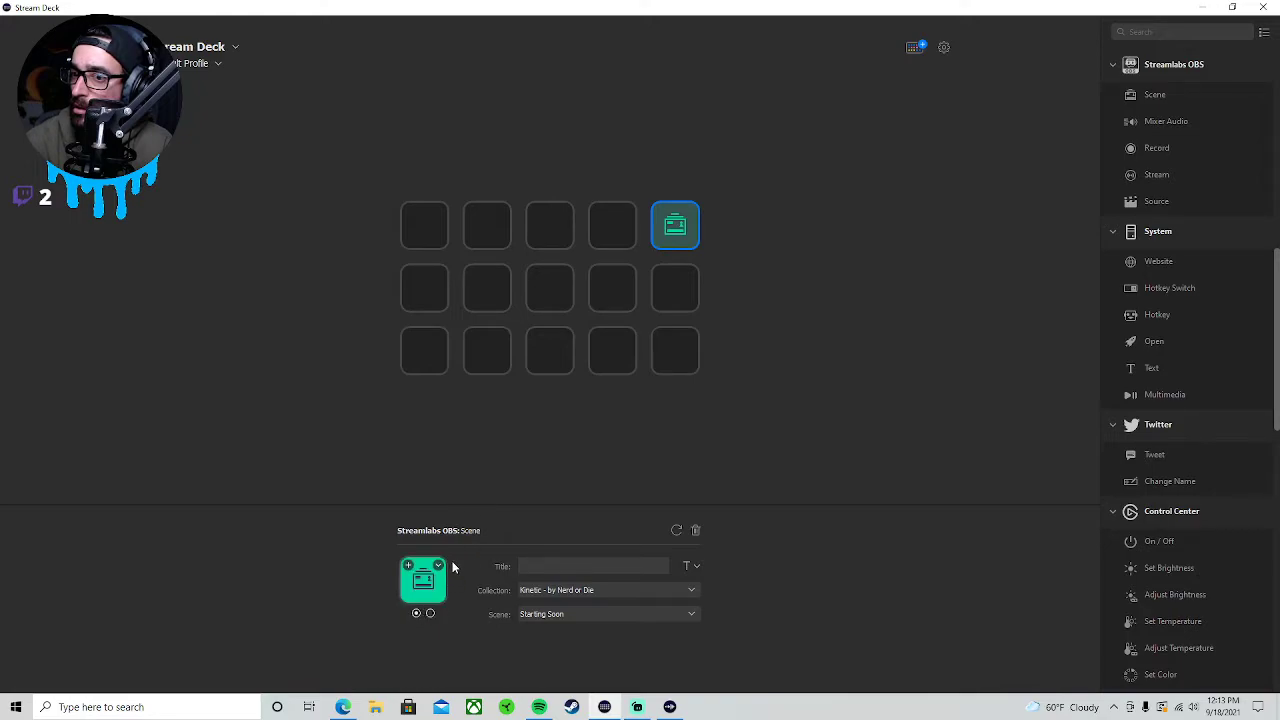
- Examine all the Elgato icons in the icon library for the first state of the Scene key, and close the library
{"action": "left_click", "coordinate": [439, 566]}
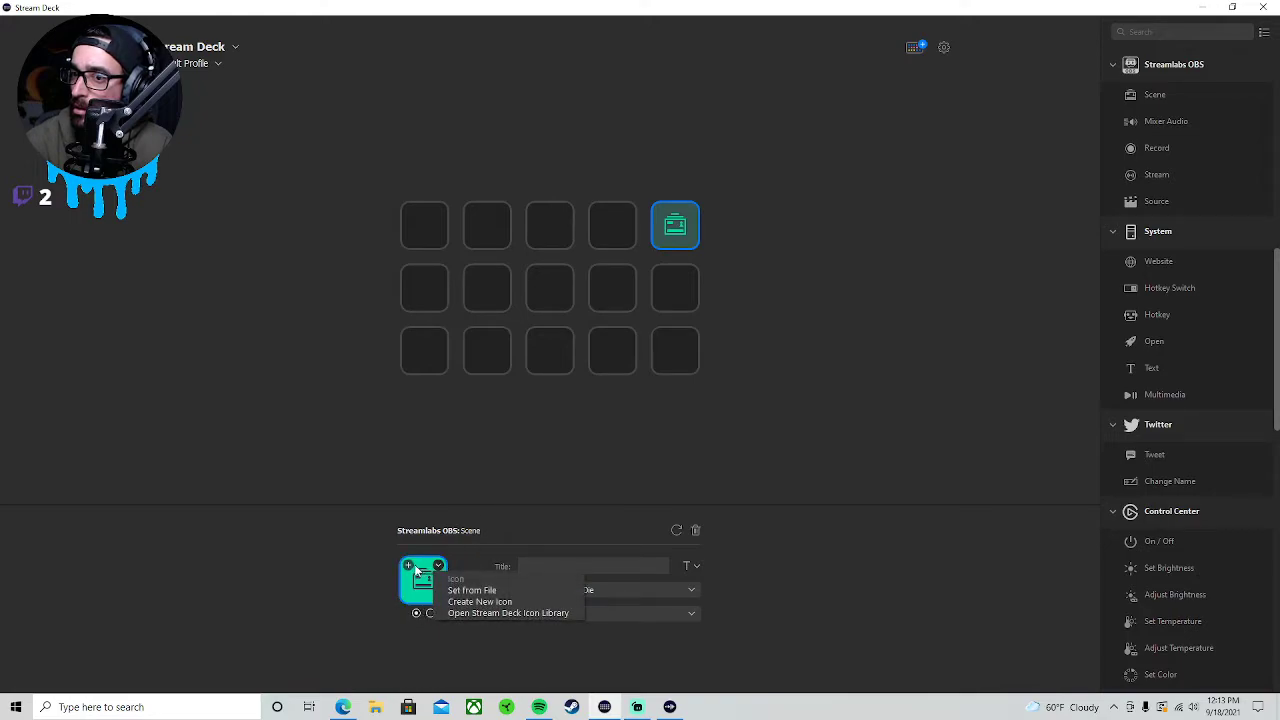
{"action": "key", "text": "Up"}
{"action": "key", "text": "Return"}
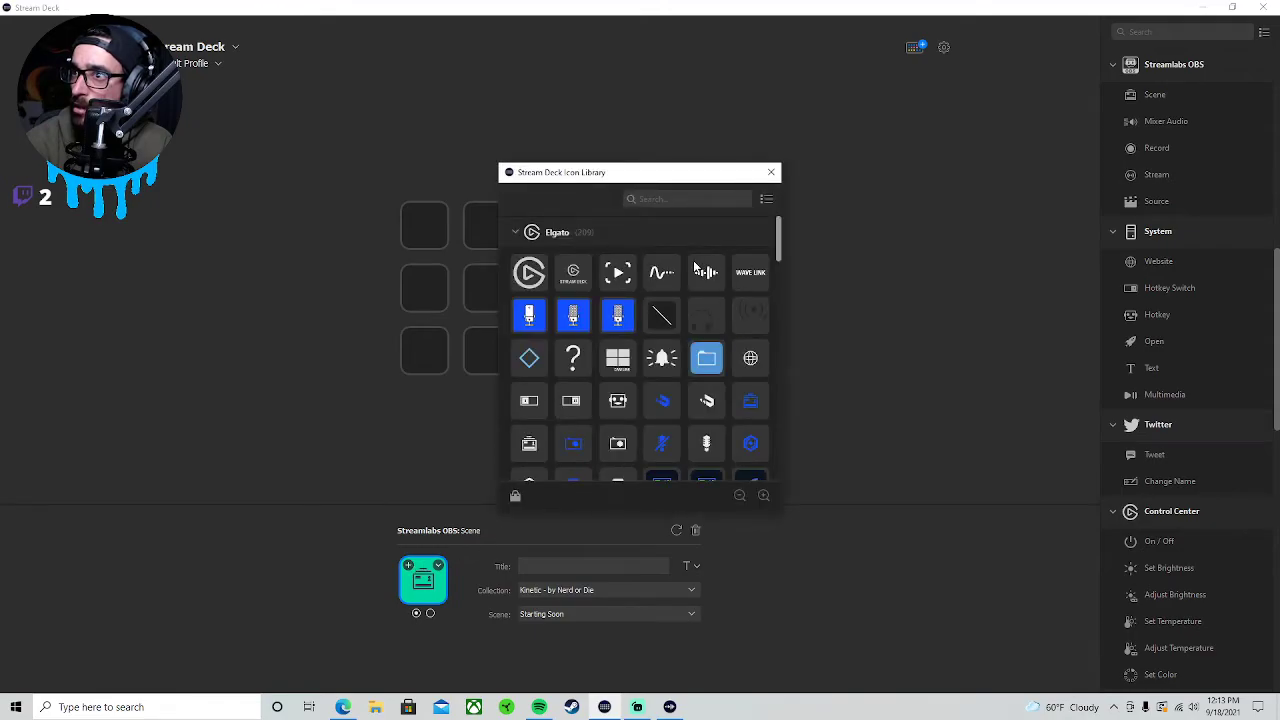
{"action": "scroll", "coordinate": [693, 260], "scroll_direction": "down", "scroll_amount": 4}
{"action": "scroll", "coordinate": [694, 264], "scroll_direction": "down", "scroll_amount": 12}
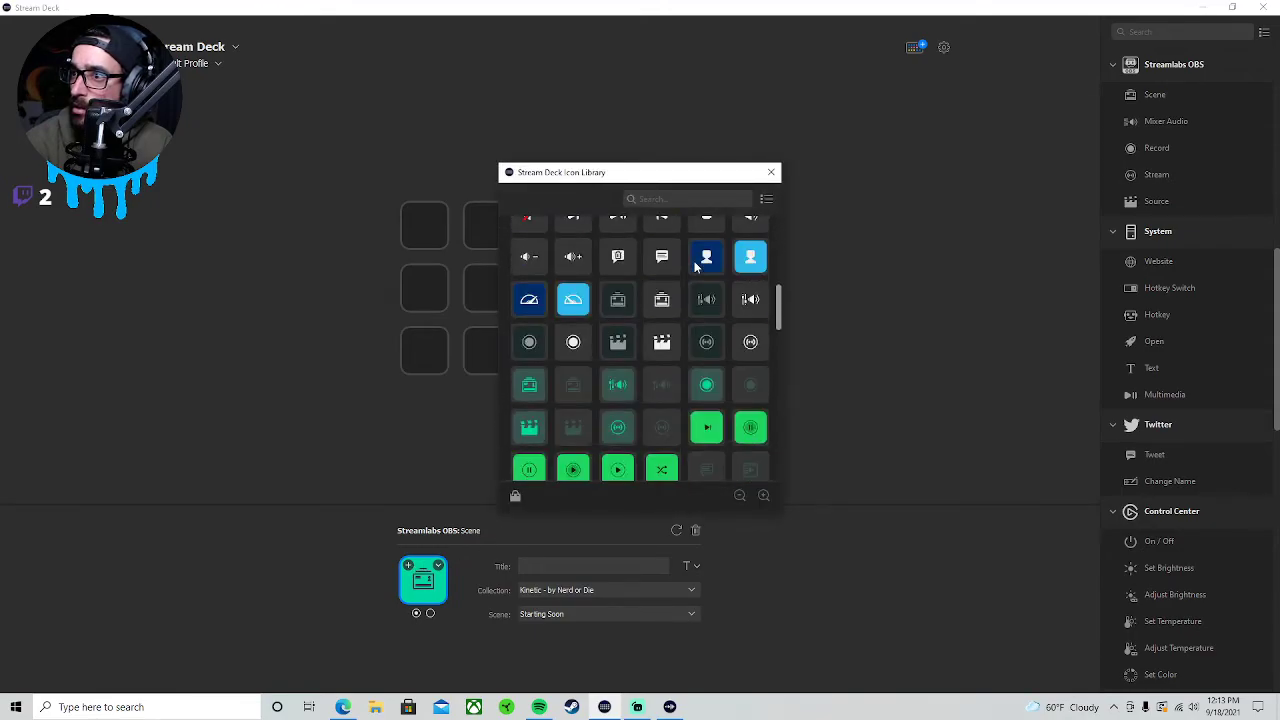
{"action": "scroll", "coordinate": [696, 266], "scroll_direction": "down", "scroll_amount": 10}
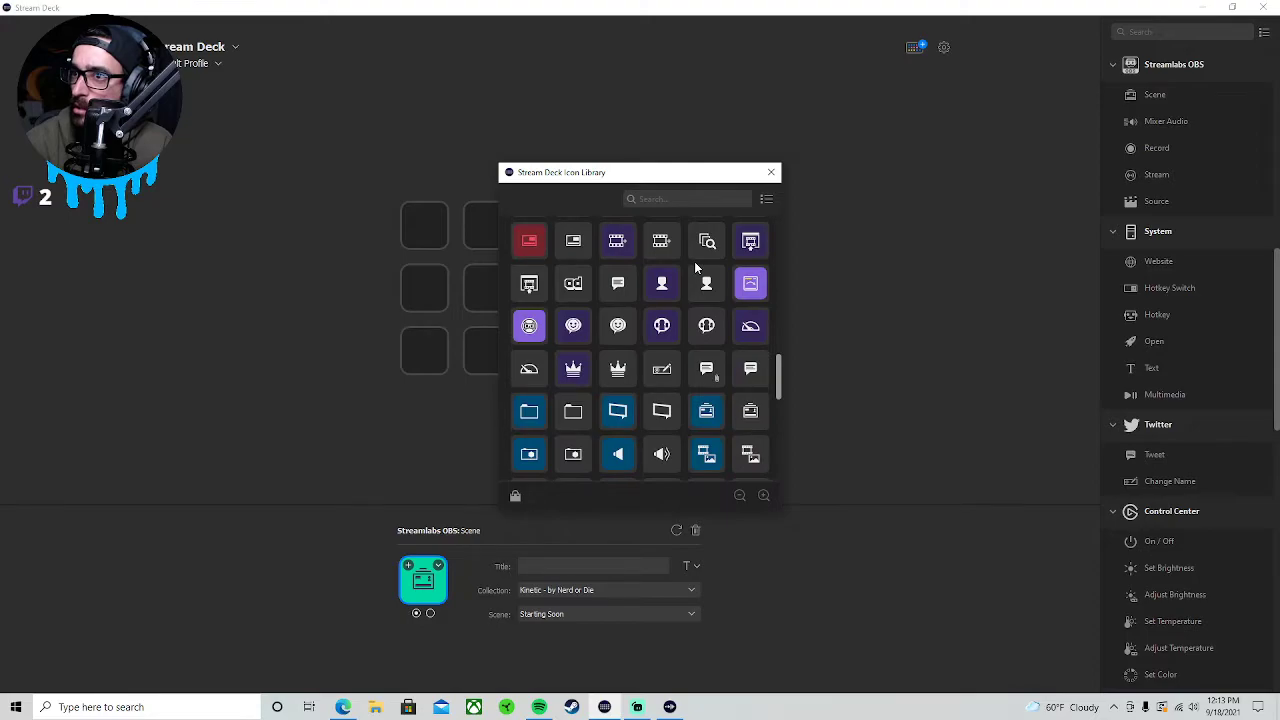
{"action": "scroll", "coordinate": [703, 275], "scroll_direction": "down", "scroll_amount": 1}
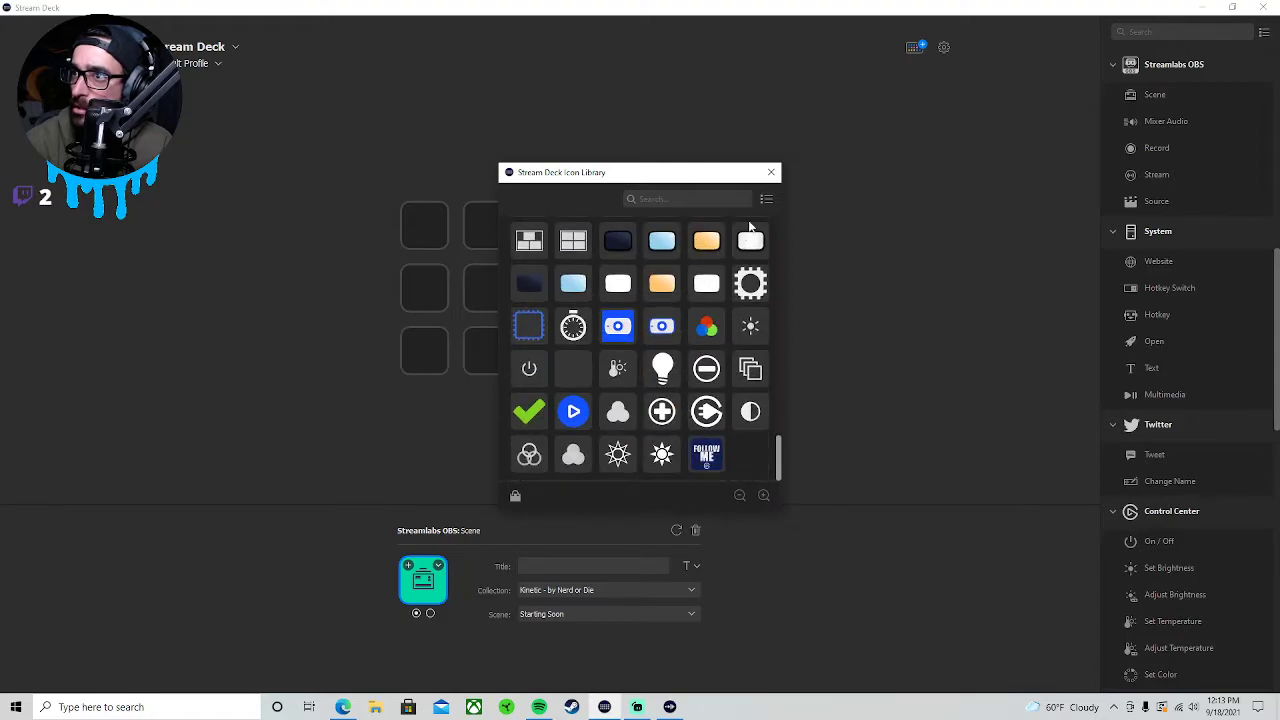
{"action": "left_click", "coordinate": [767, 173]}
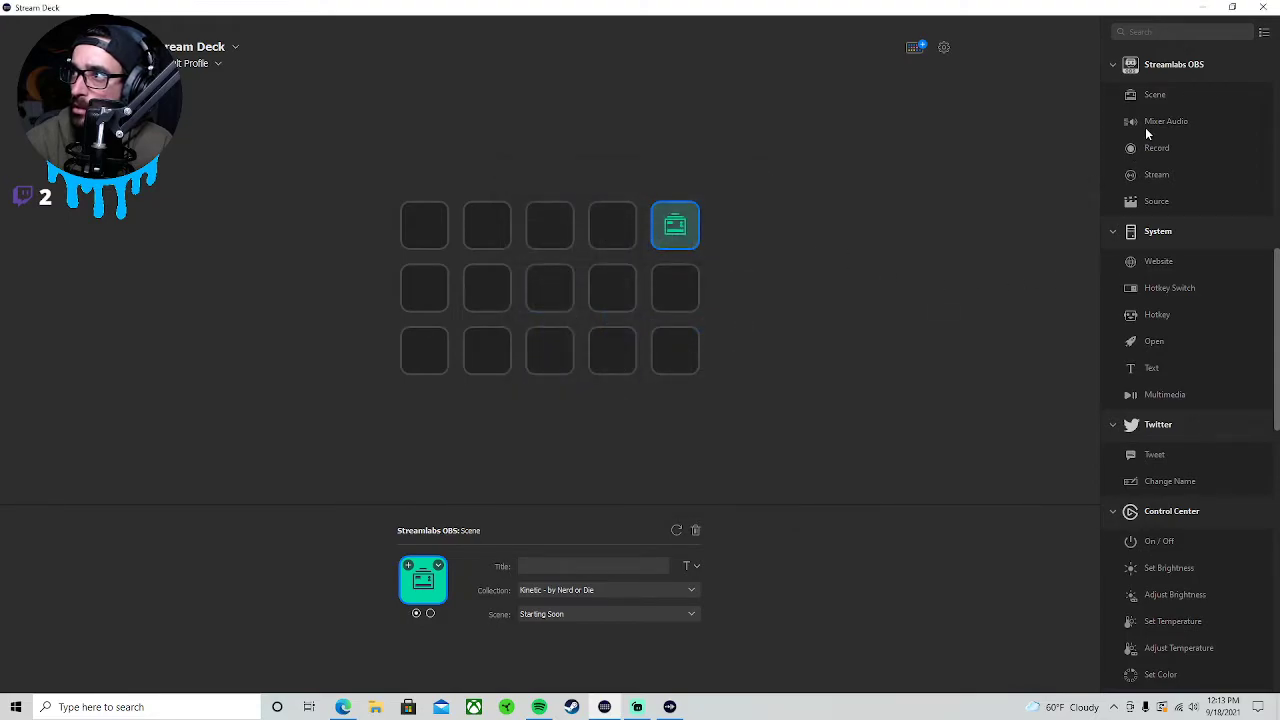
- Assign the Streamlabs OBS Scene action to the fourth key of the first row and set its scene to Stream Ending
{"action": "left_click_drag", "start_coordinate": [1135, 95], "coordinate": [626, 235]}
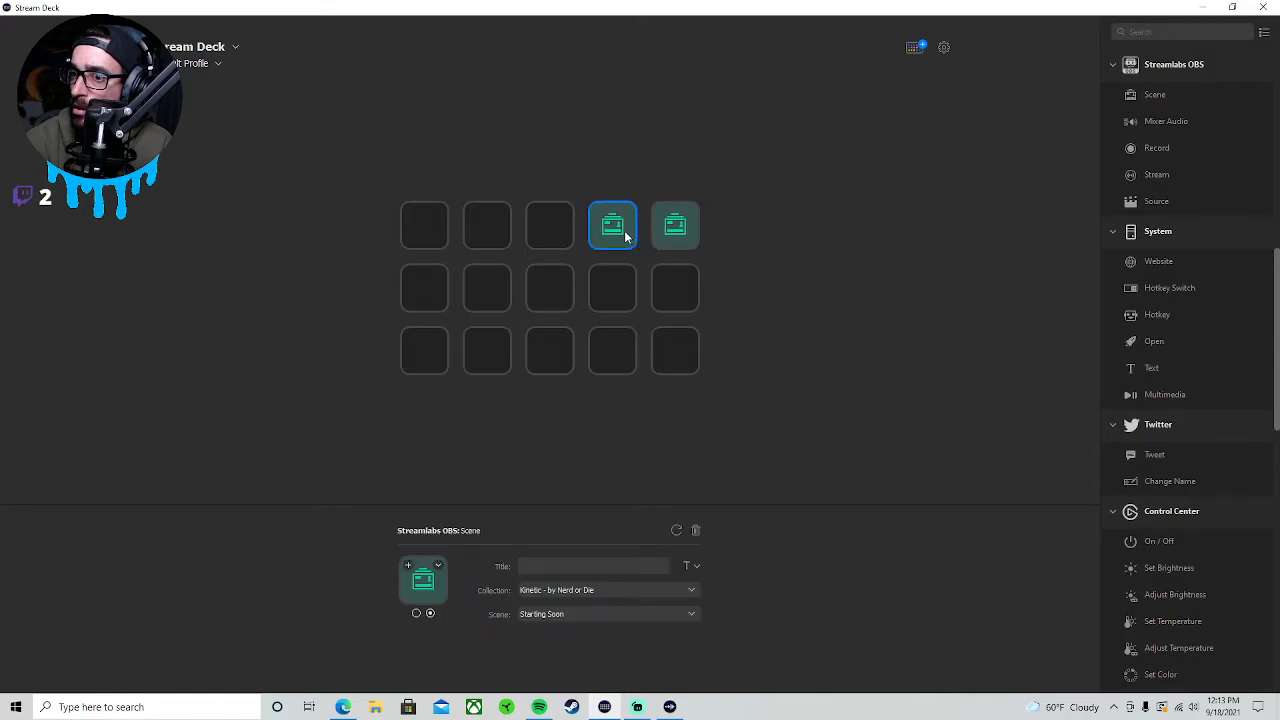
{"action": "left_click", "coordinate": [676, 216]}
{"action": "left_click", "coordinate": [620, 216]}
{"action": "left_click", "coordinate": [681, 619]}
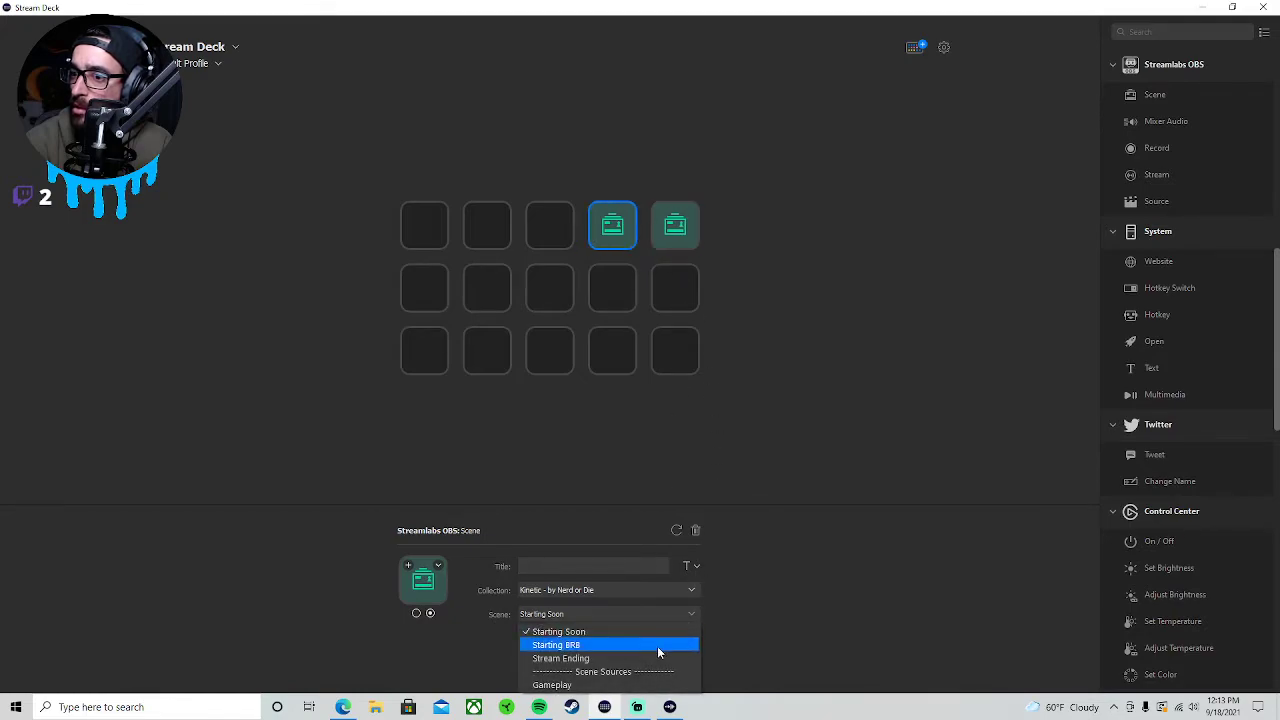
{"action": "left_click", "coordinate": [627, 659]}
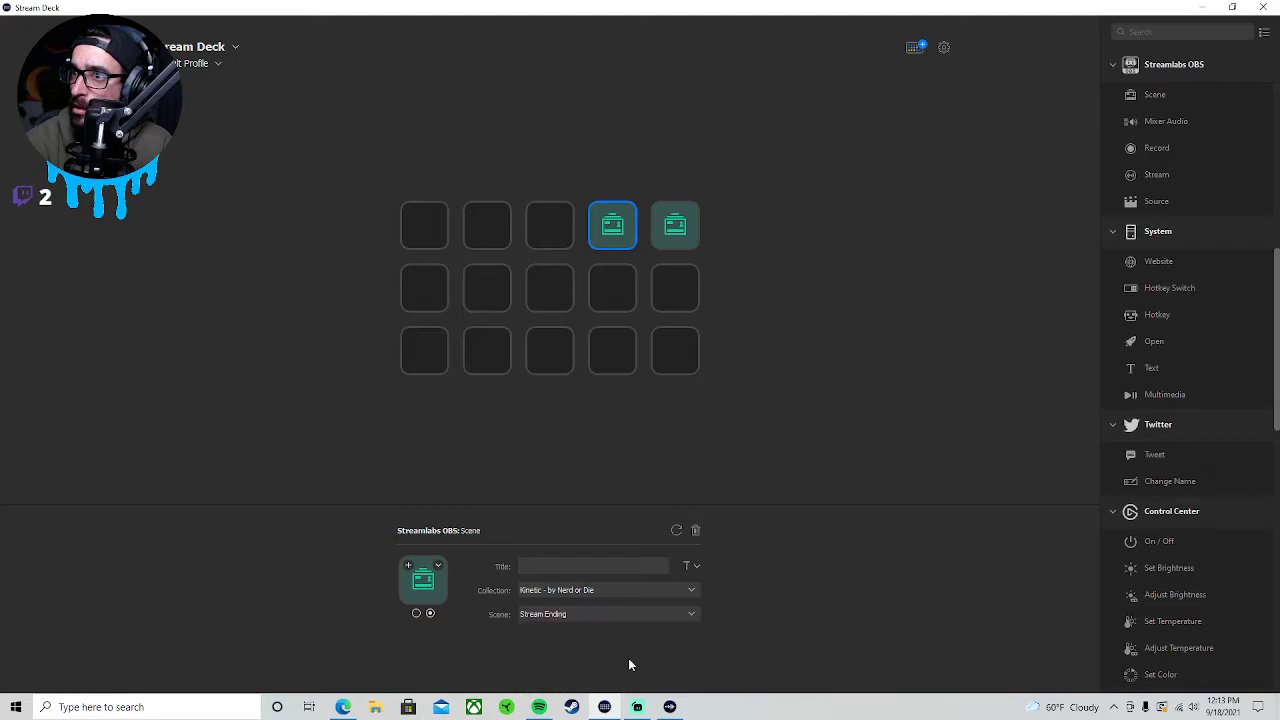
- Assign the Streamlabs OBS Scene action to the third key of the first row and set its scene to Gameplay
{"action": "left_click", "coordinate": [556, 232]}
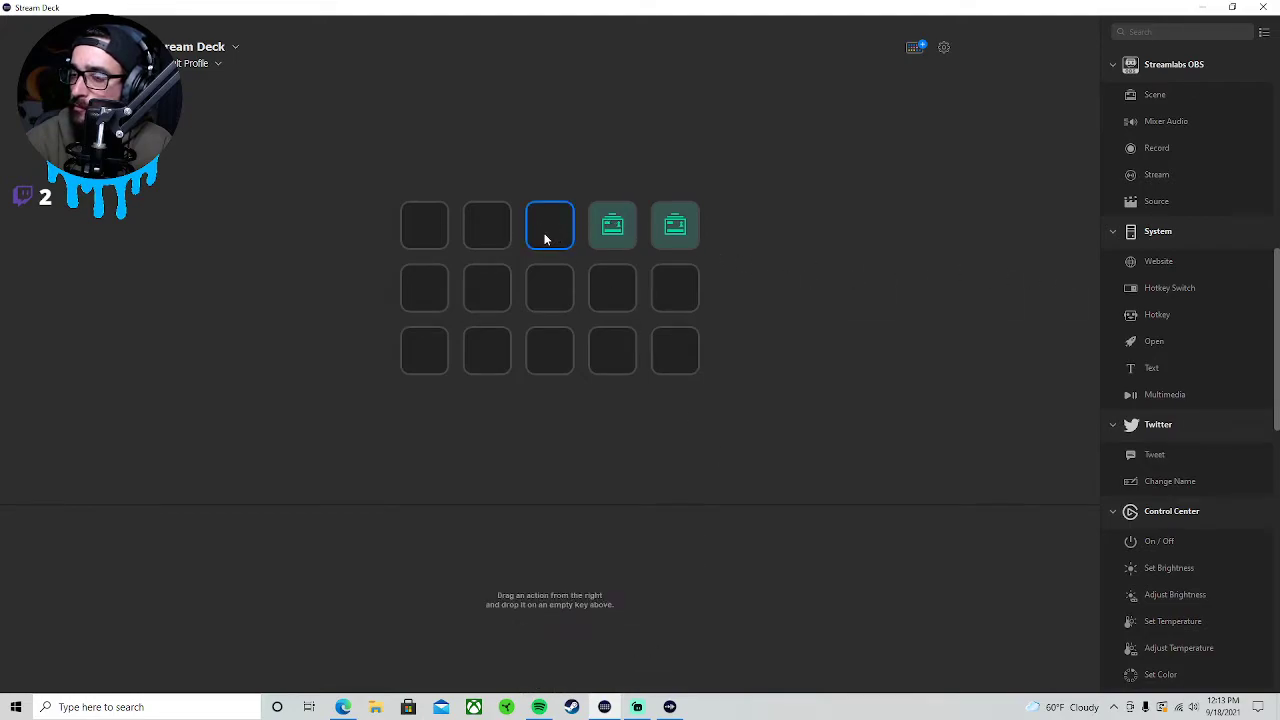
{"action": "left_click_drag", "start_coordinate": [1154, 100], "coordinate": [543, 237]}
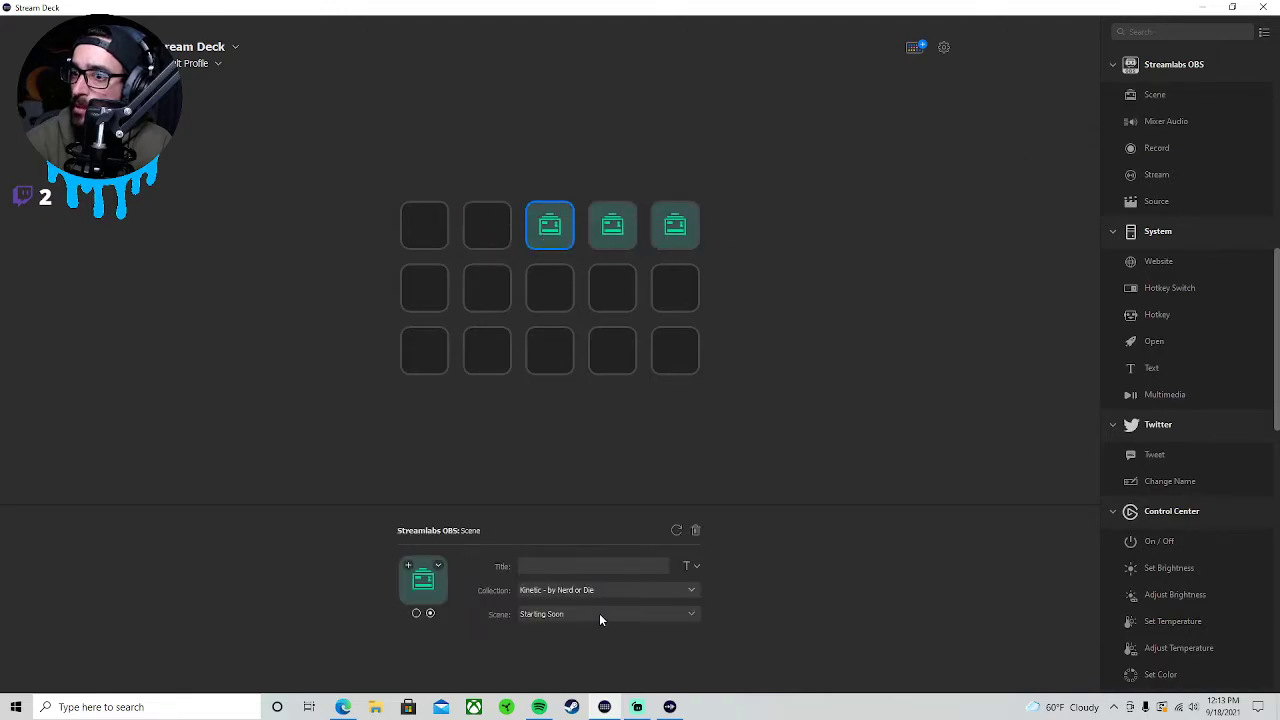
{"action": "left_click", "coordinate": [599, 613]}
{"action": "left_click", "coordinate": [583, 685]}
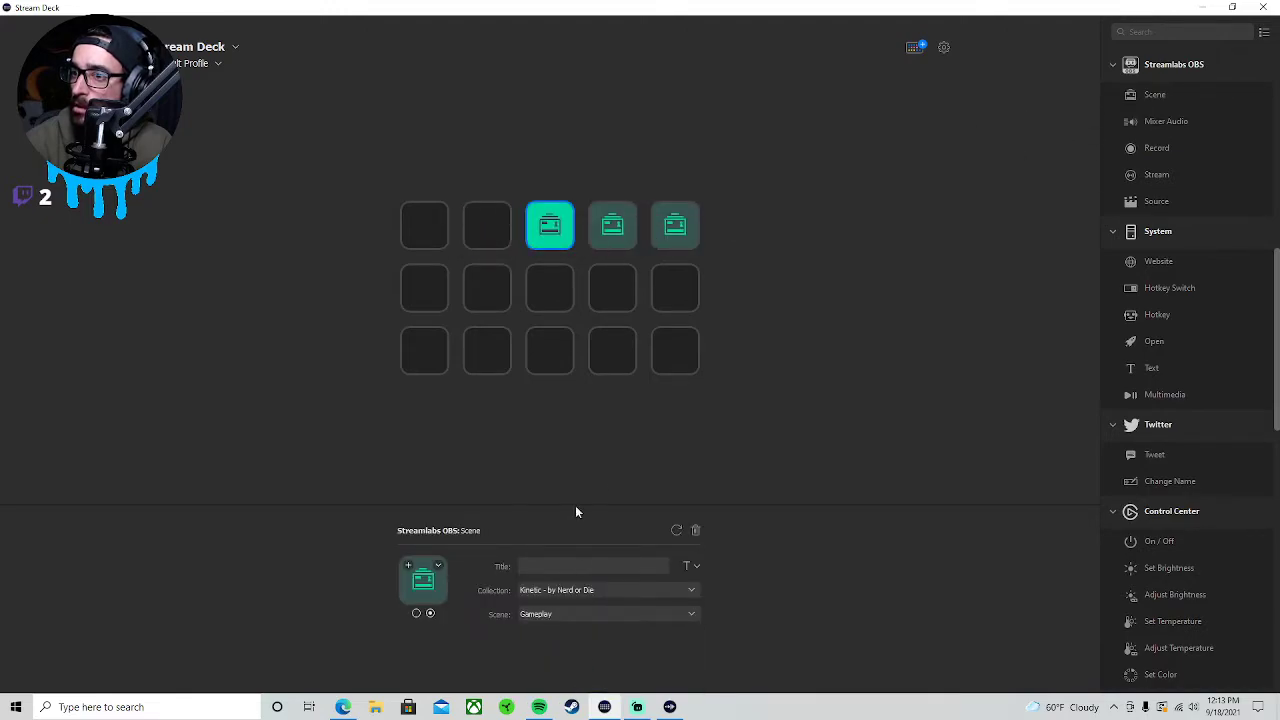
- Search the icon library for "game" and set the second state of the Gameplay key to the framed play icon
{"action": "left_click", "coordinate": [414, 571]}
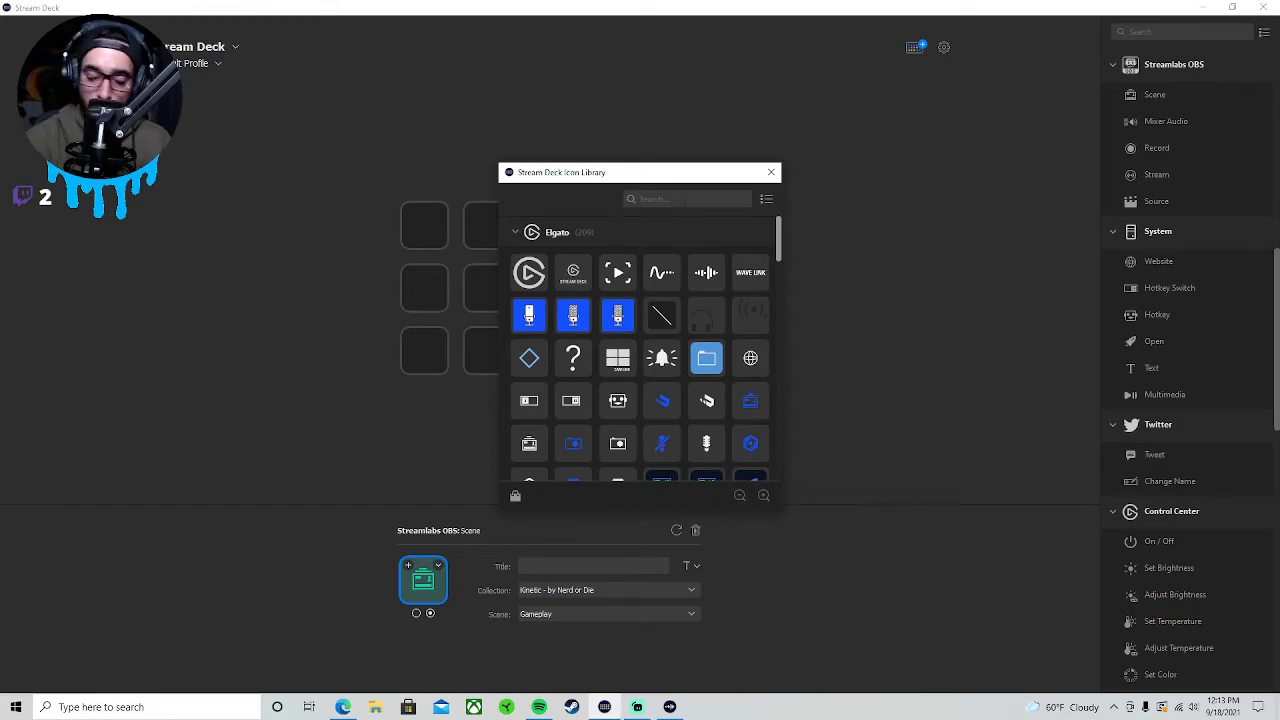
{"action": "type", "text": "game"}
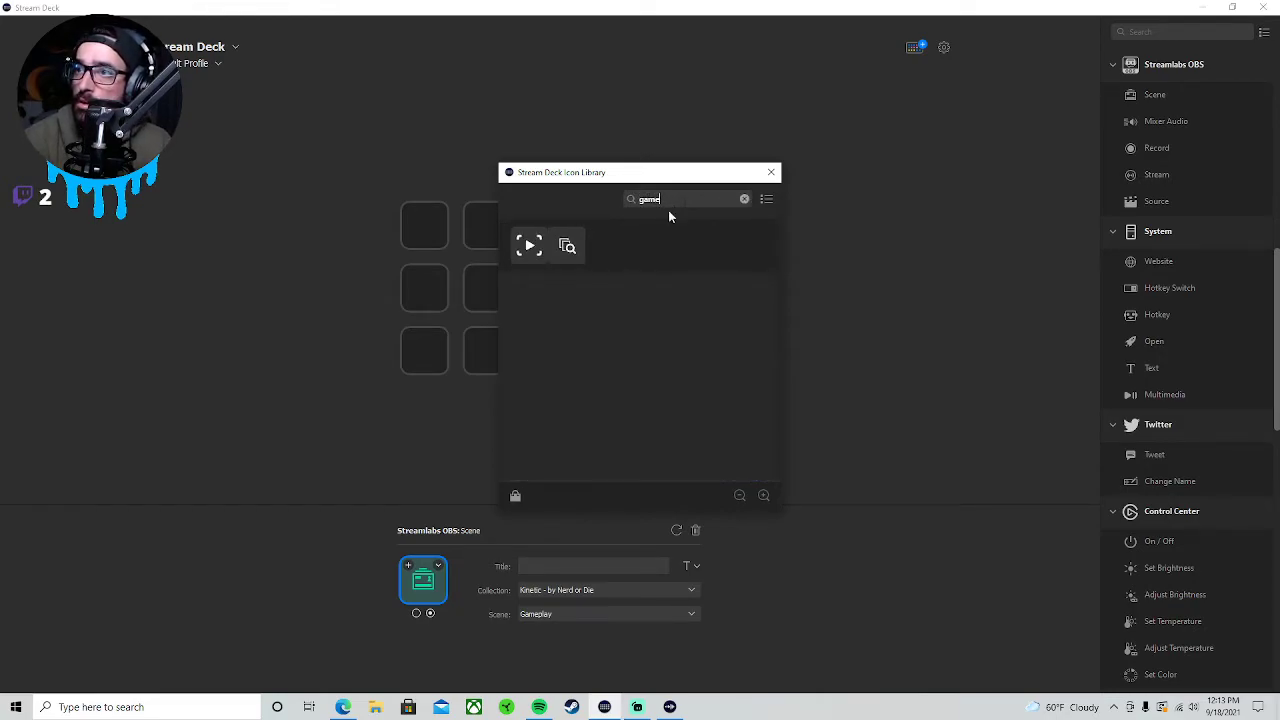
{"action": "left_click", "coordinate": [524, 252]}
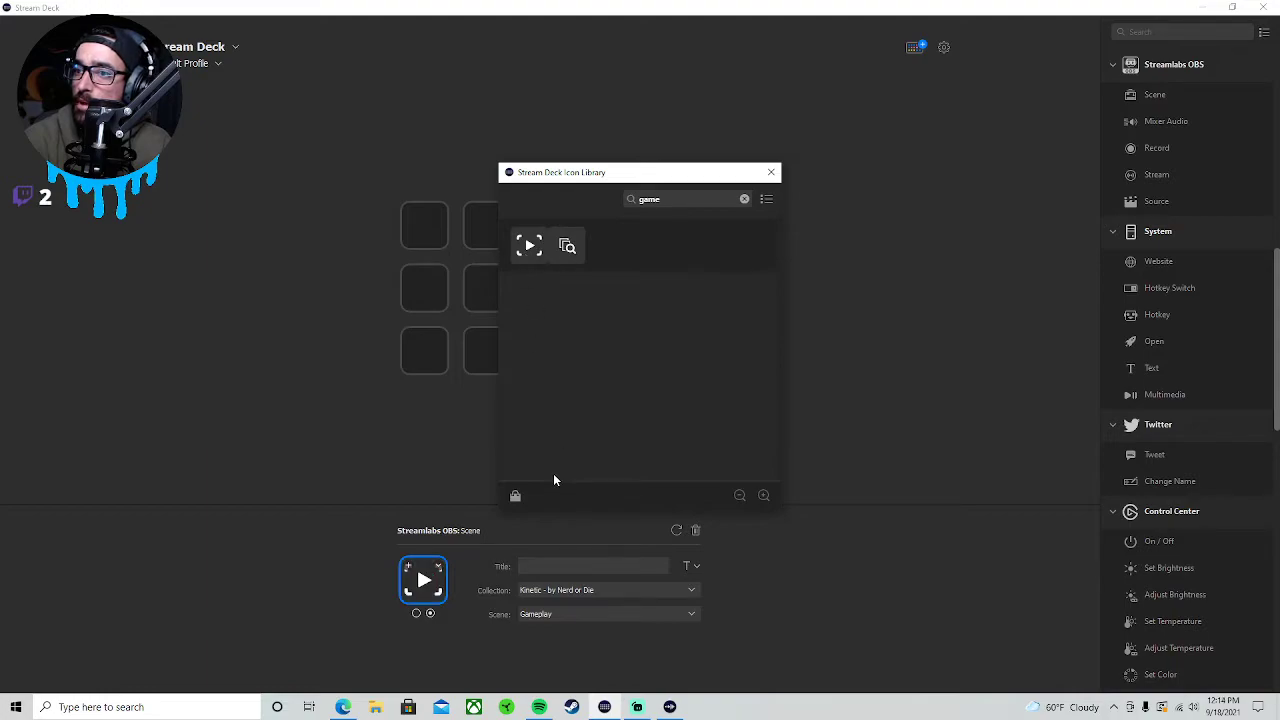
{"action": "left_click", "coordinate": [771, 172]}
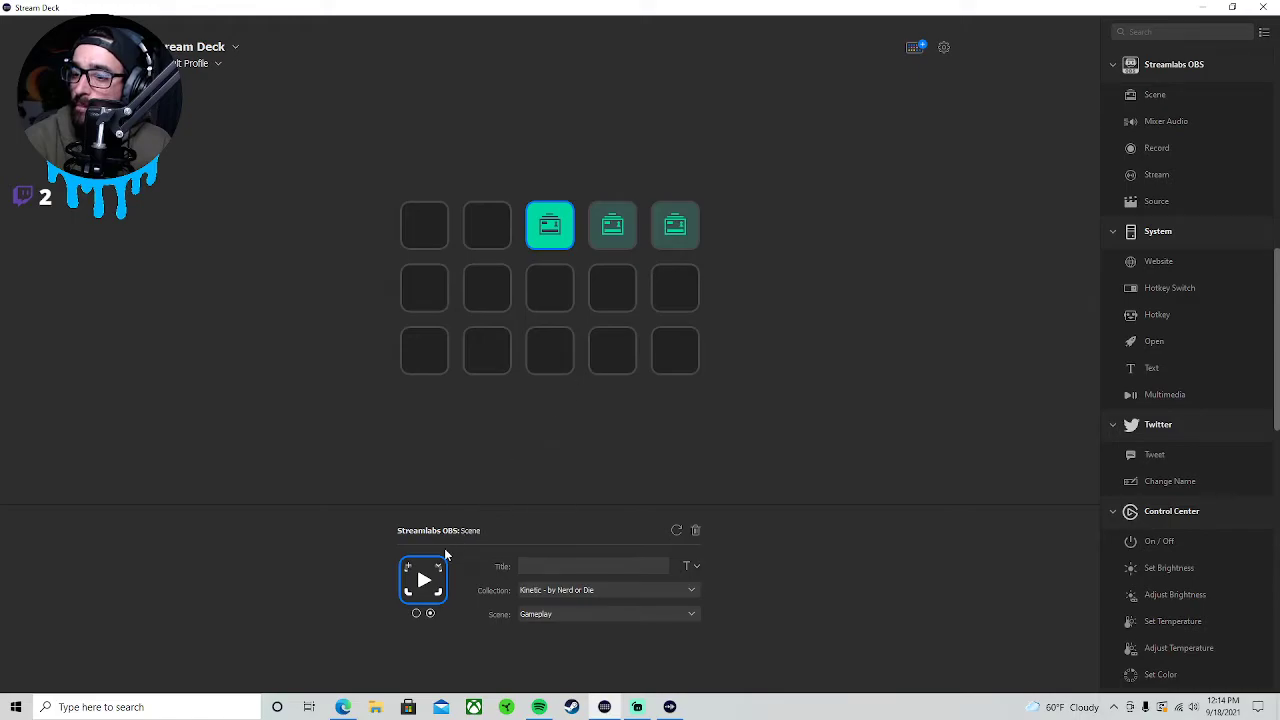
{"action": "left_click", "coordinate": [284, 449]}
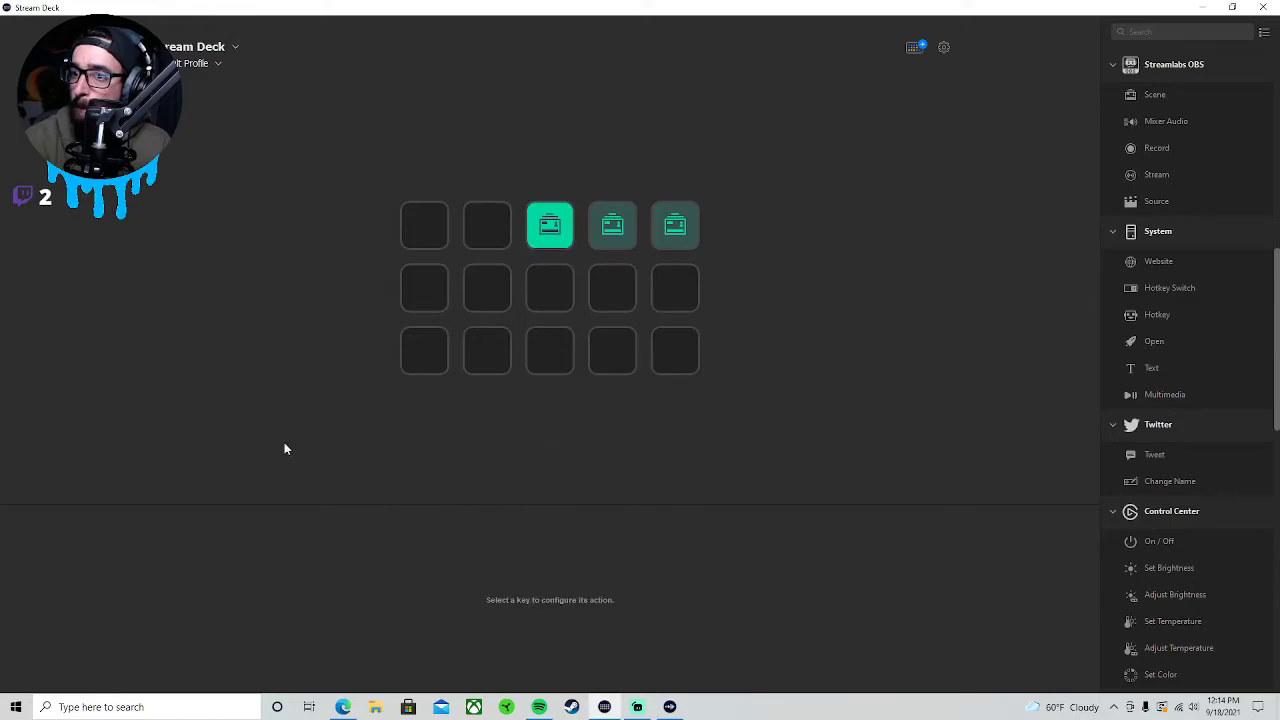
- Set the first state of the Gameplay key to the same framed play icon from the icon library
{"action": "left_click", "coordinate": [550, 232]}
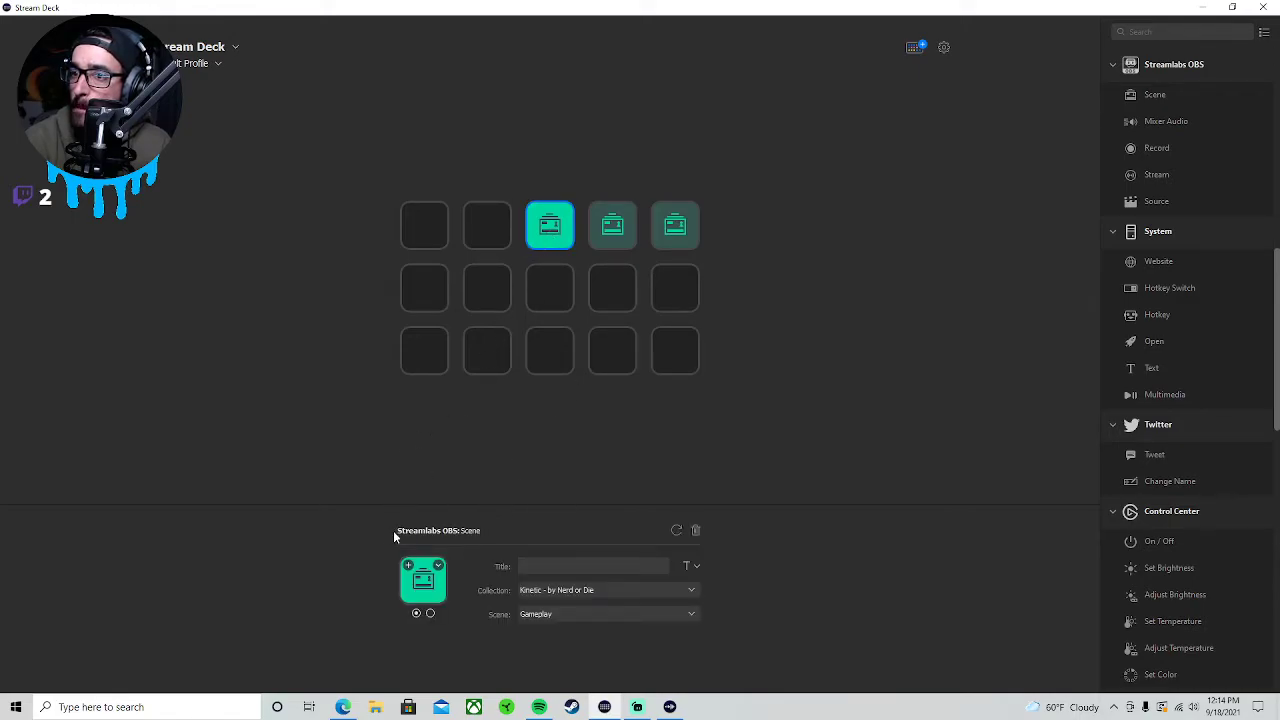
{"action": "left_click", "coordinate": [417, 570]}
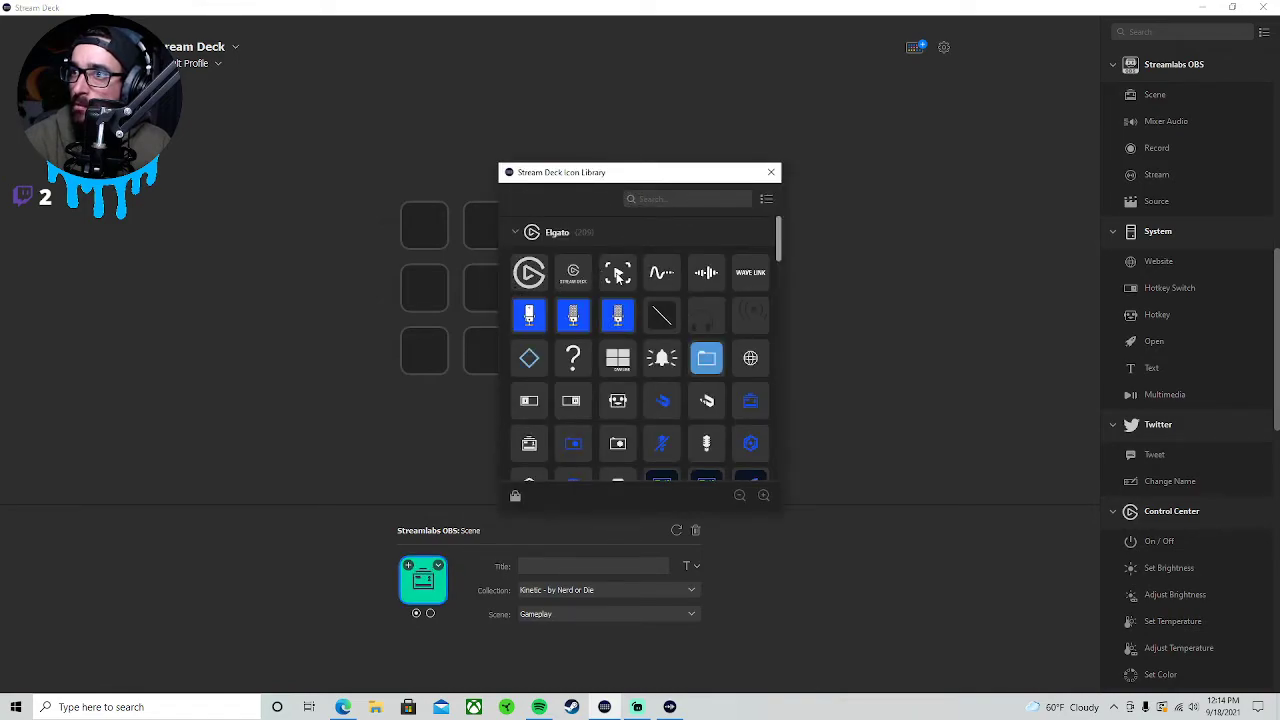
{"action": "left_click", "coordinate": [619, 275]}
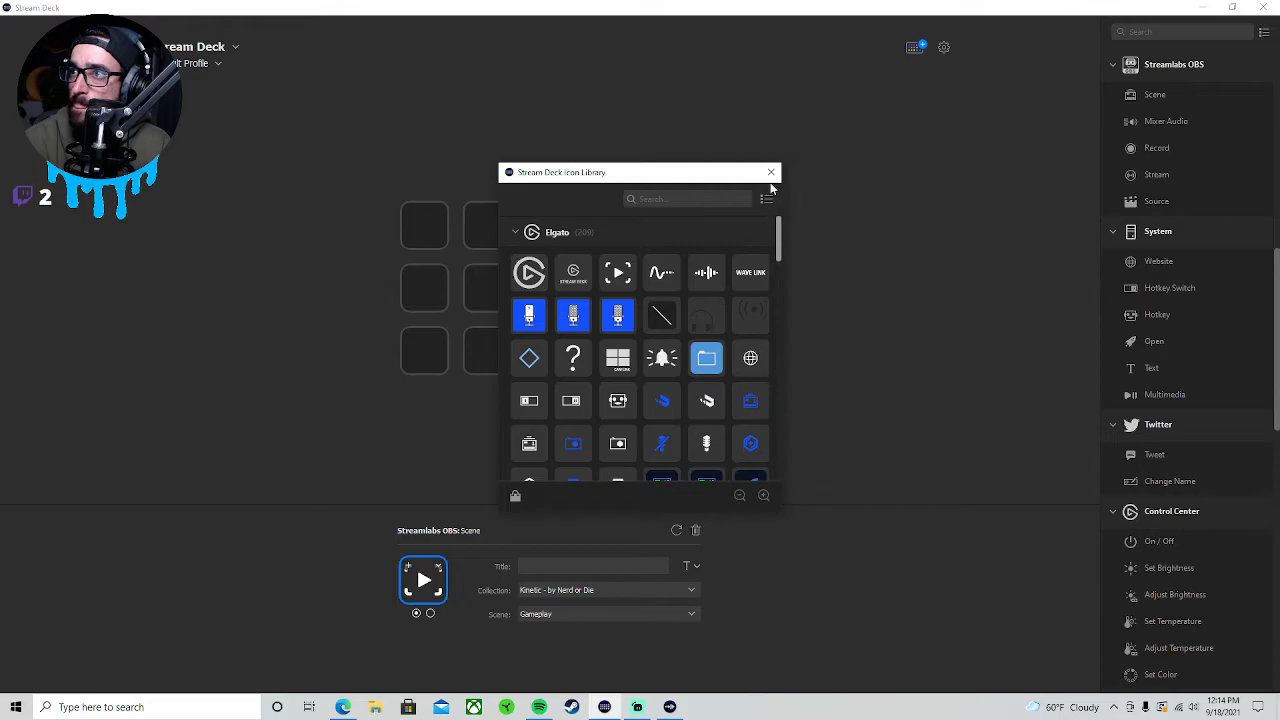
{"action": "left_click", "coordinate": [770, 174]}
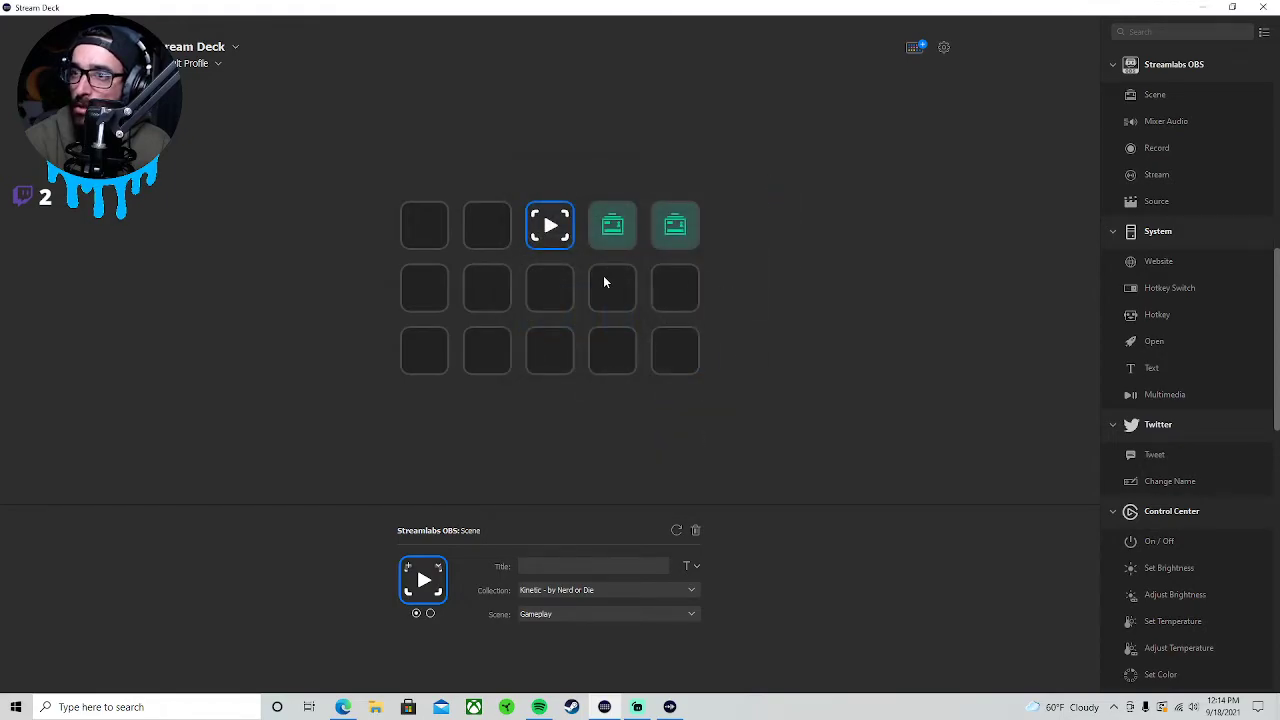
- Move the Gameplay key to the last slot of the third row and the Stream Ending key to the last slot of the second row
{"action": "left_click_drag", "start_coordinate": [562, 222], "coordinate": [677, 345]}
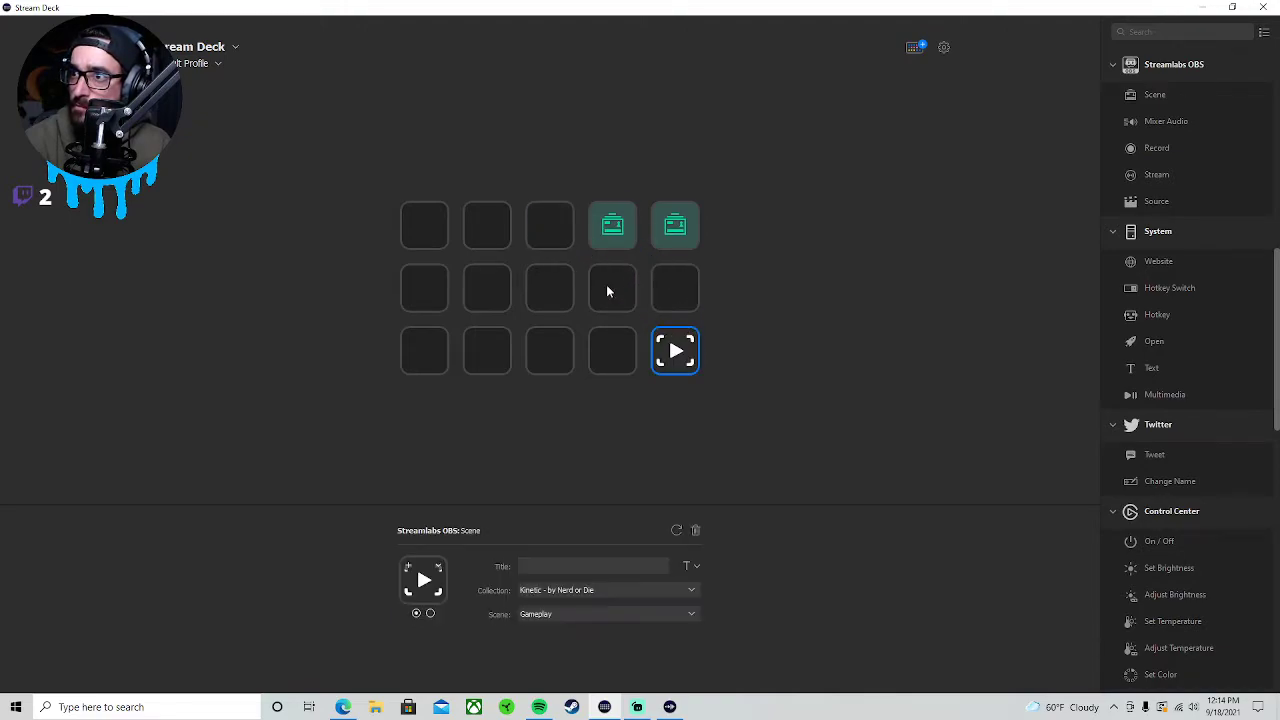
{"action": "left_click_drag", "start_coordinate": [620, 224], "coordinate": [677, 284]}
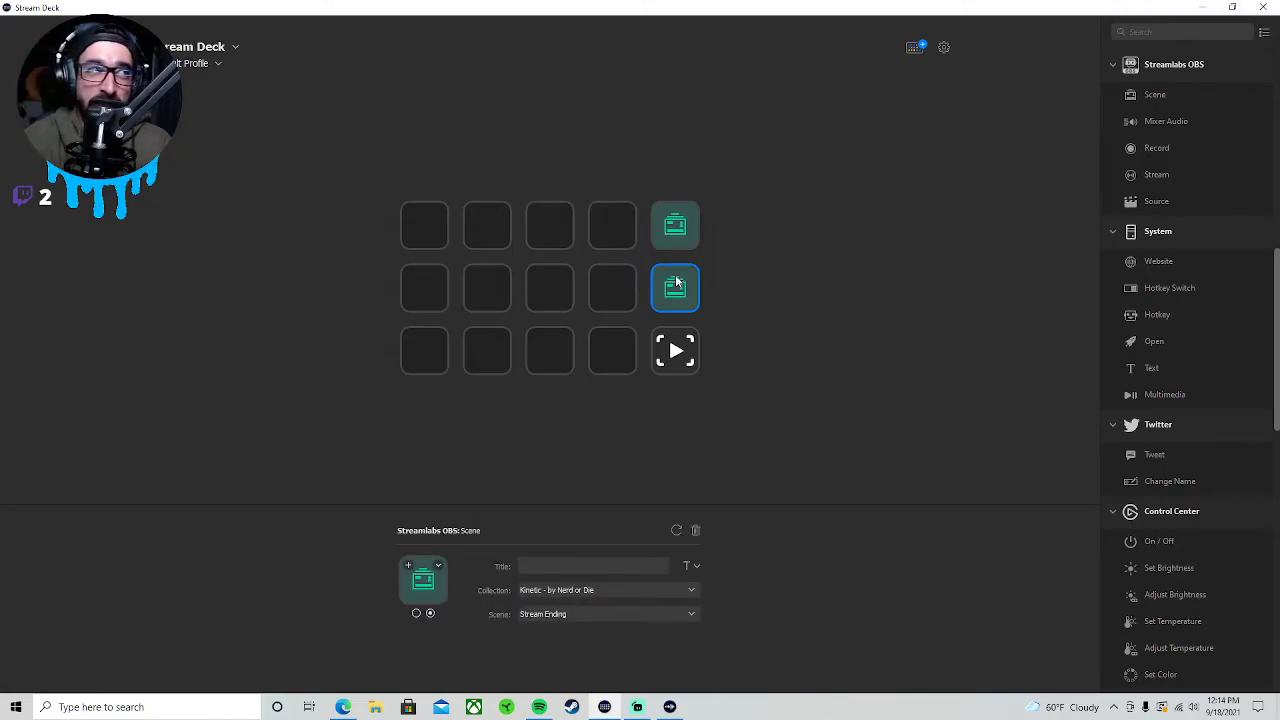
{"action": "left_click", "coordinate": [726, 278]}
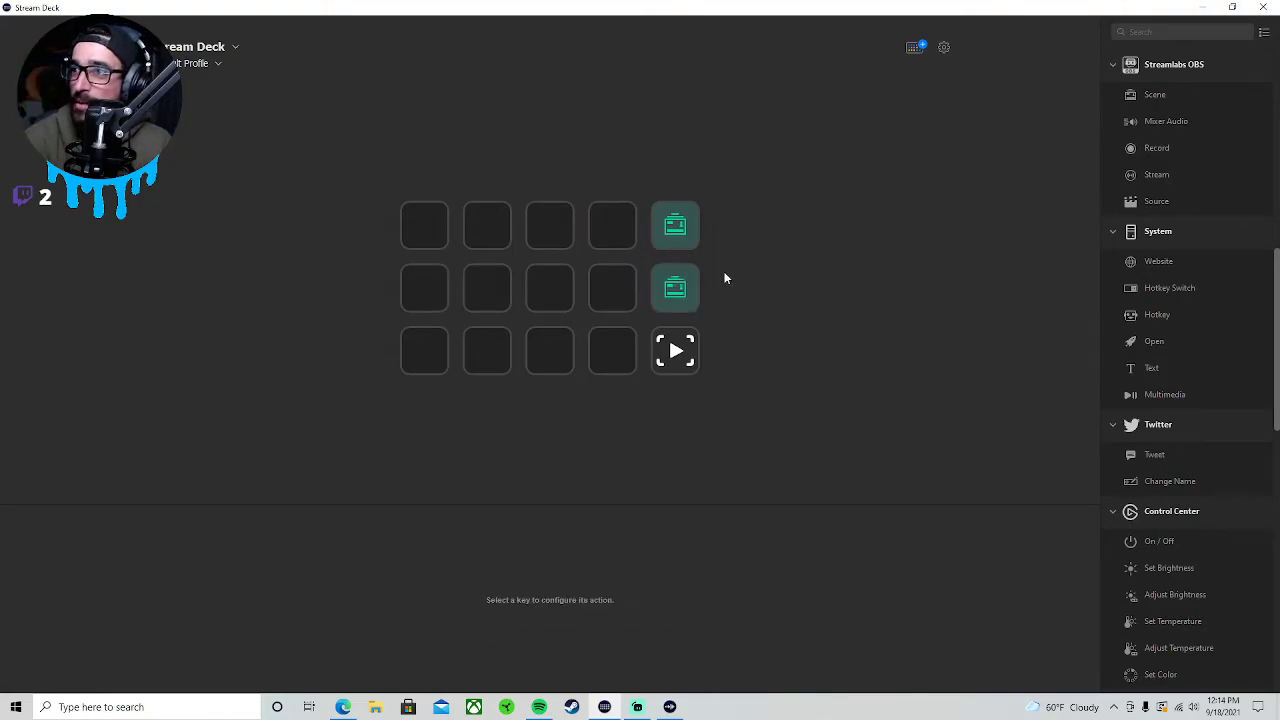
{"action": "left_click", "coordinate": [632, 231]}
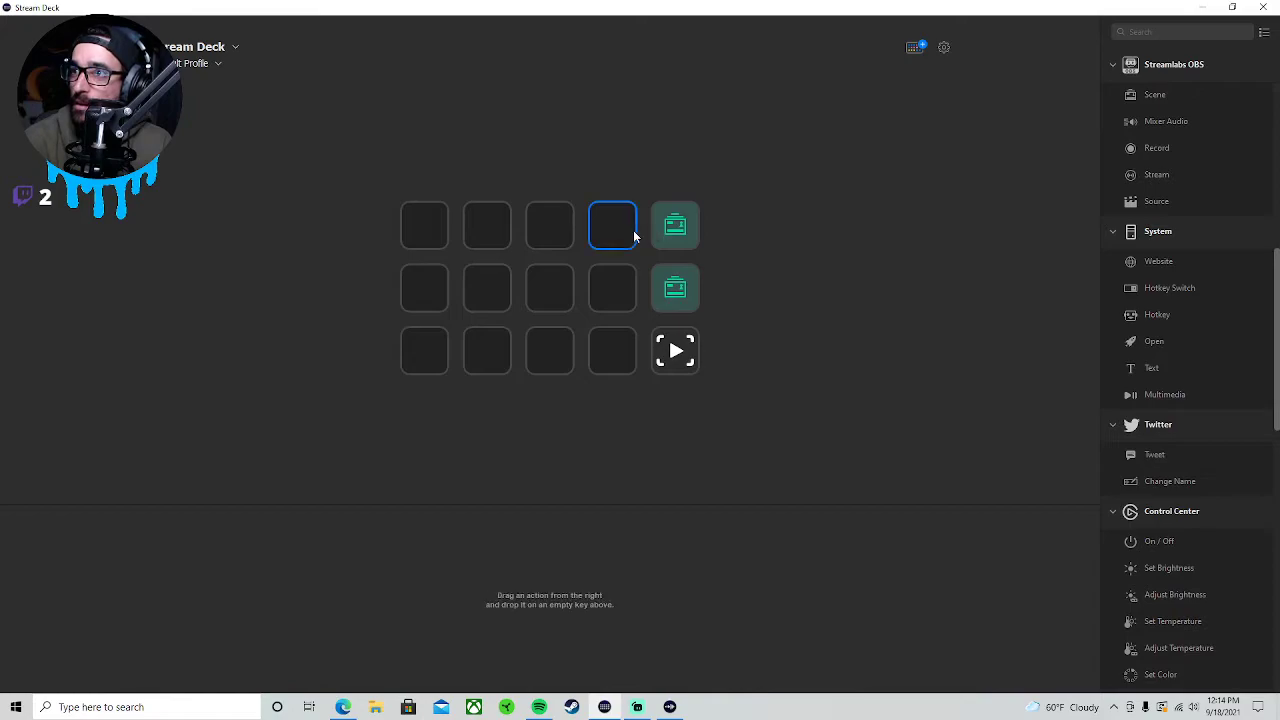
{"action": "left_click", "coordinate": [663, 228]}
{"action": "left_click", "coordinate": [680, 290]}
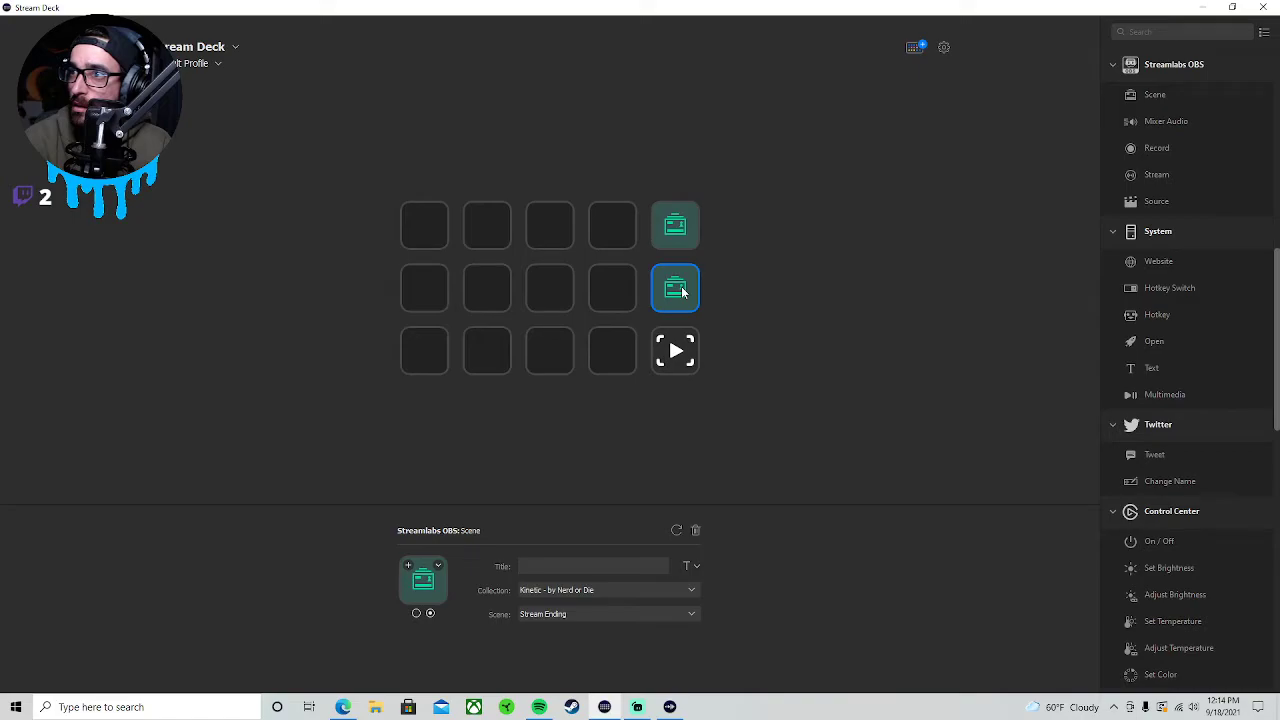
{"action": "right_click", "coordinate": [683, 291]}
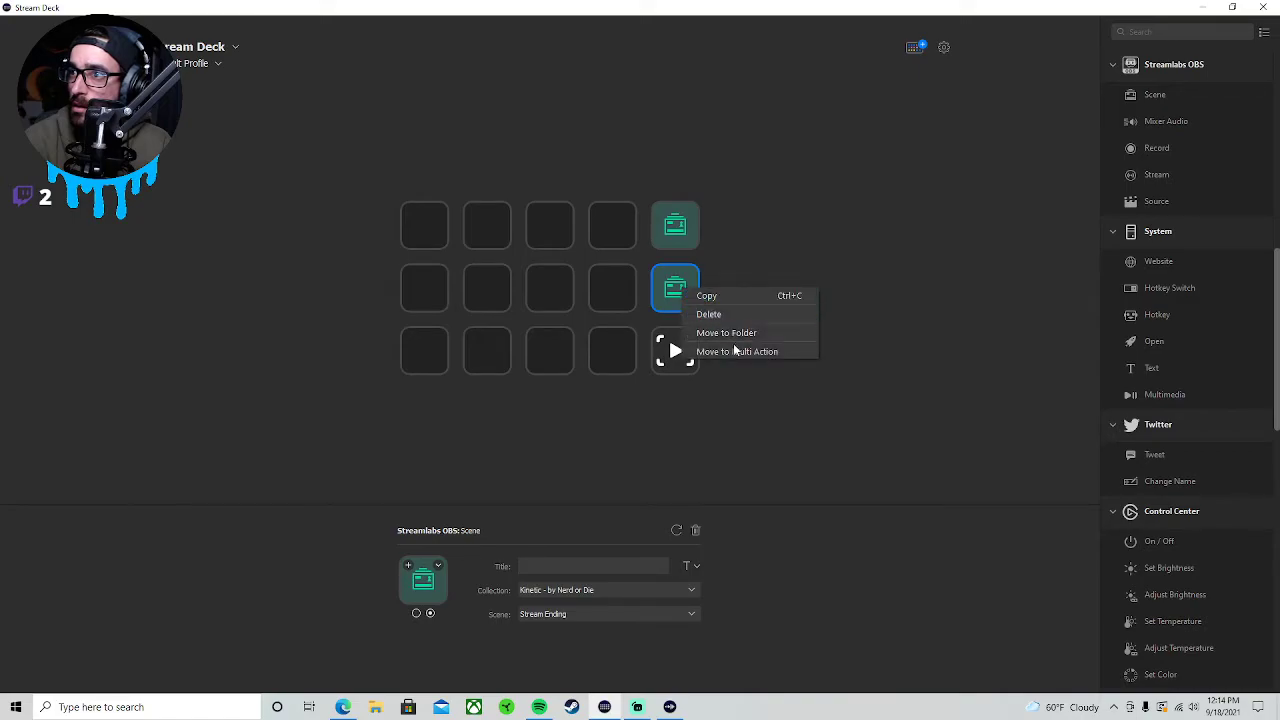
{"action": "left_click", "coordinate": [706, 194]}
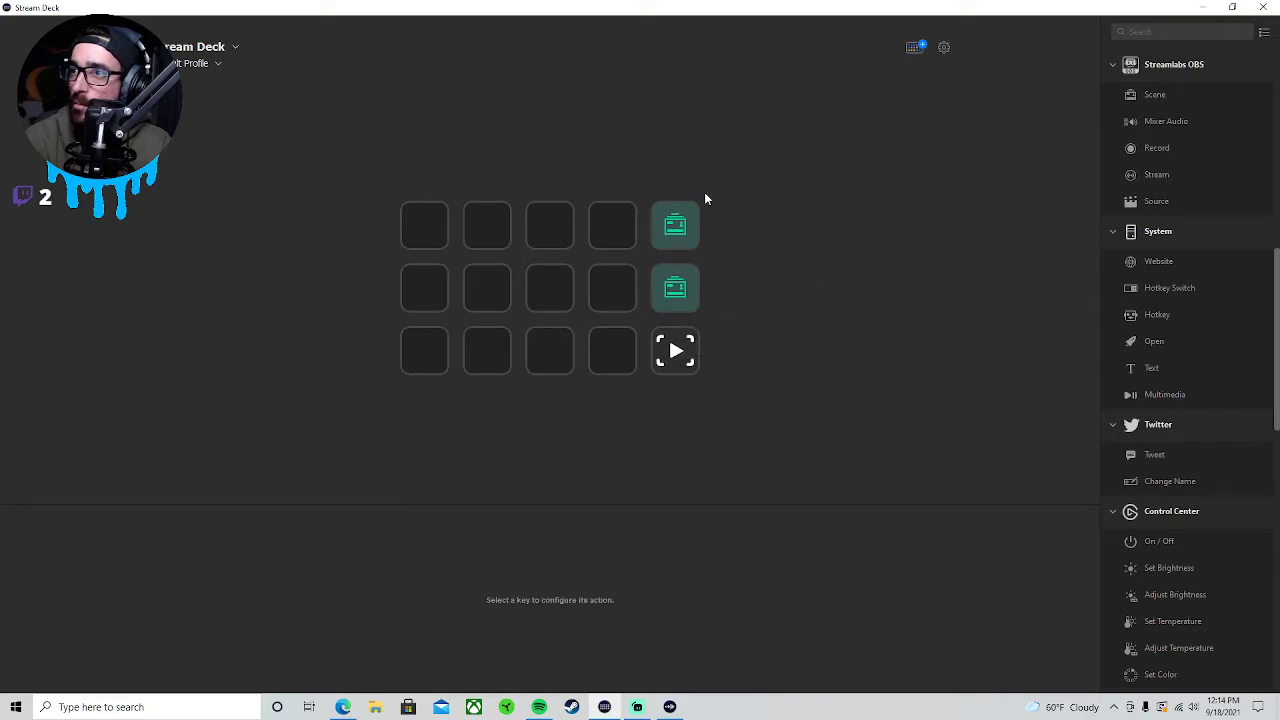
- Move the Starting Soon scene key into a new folder and return to the main keys
{"action": "right_click", "coordinate": [673, 228]}
{"action": "left_click", "coordinate": [658, 222]}
{"action": "right_click", "coordinate": [658, 222]}
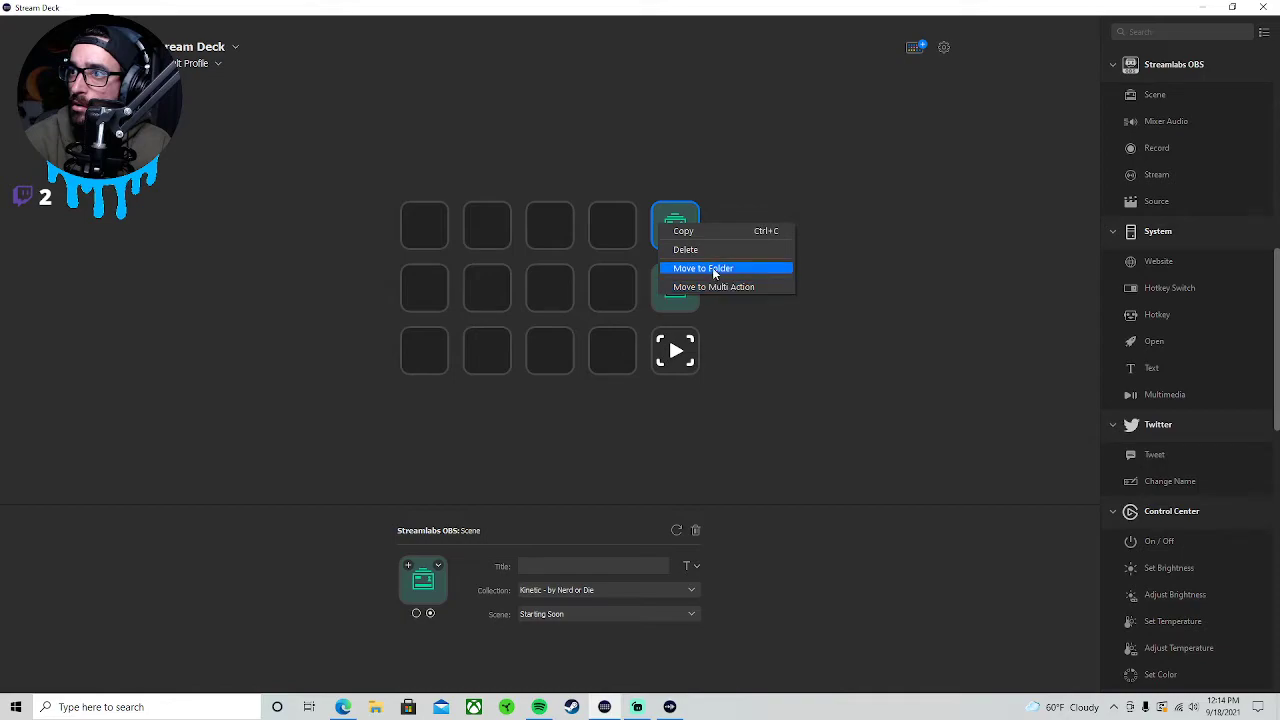
{"action": "left_click", "coordinate": [712, 267]}
{"action": "double_click", "coordinate": [430, 228]}
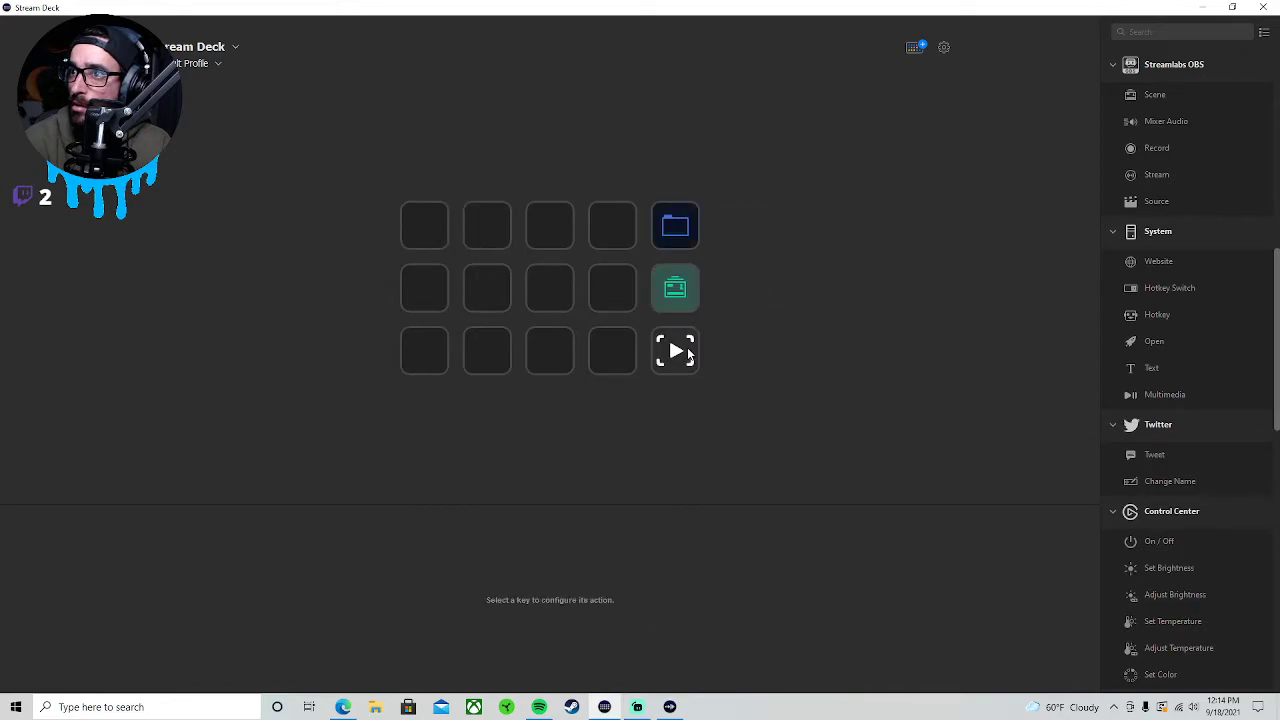
- Try to move the Stream Ending key into the existing folder directly above it
{"action": "left_click_drag", "start_coordinate": [680, 300], "coordinate": [686, 240]}
{"action": "left_click_drag", "start_coordinate": [688, 298], "coordinate": [686, 247]}
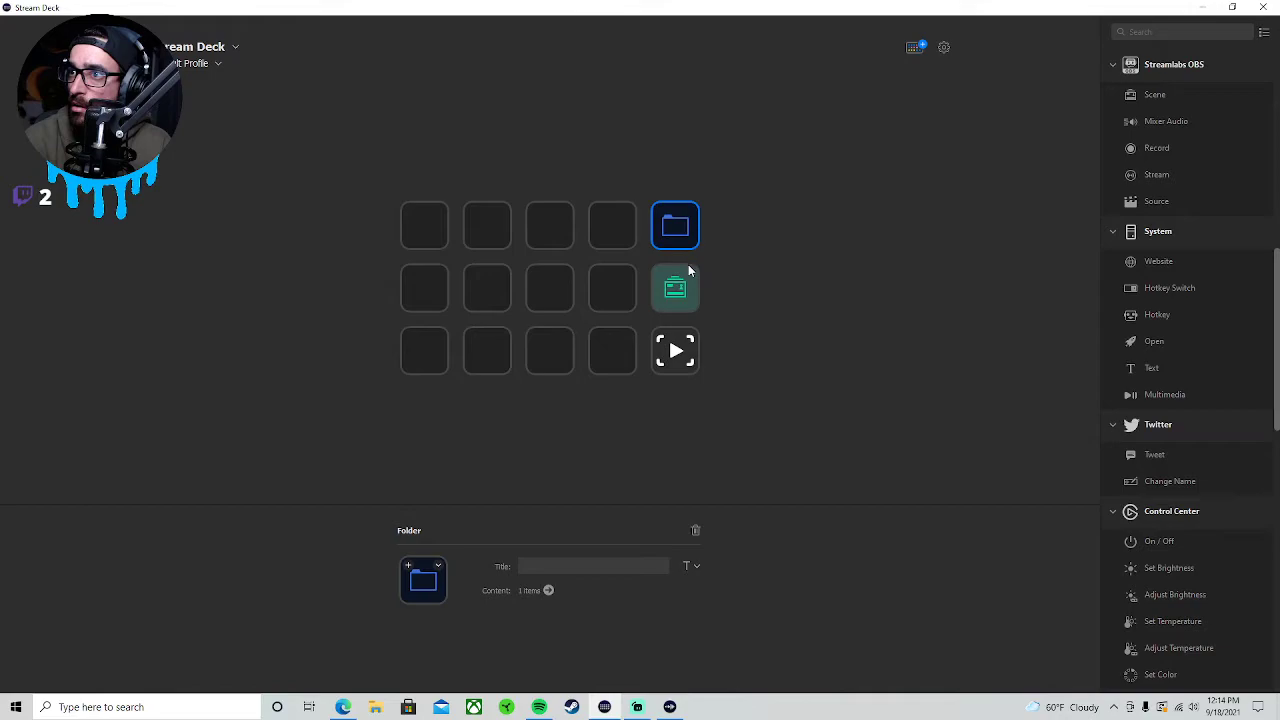
{"action": "left_click", "coordinate": [688, 270]}
- Move the Stream Ending key into a new folder of its own and go back to the main keys
{"action": "right_click", "coordinate": [688, 296]}
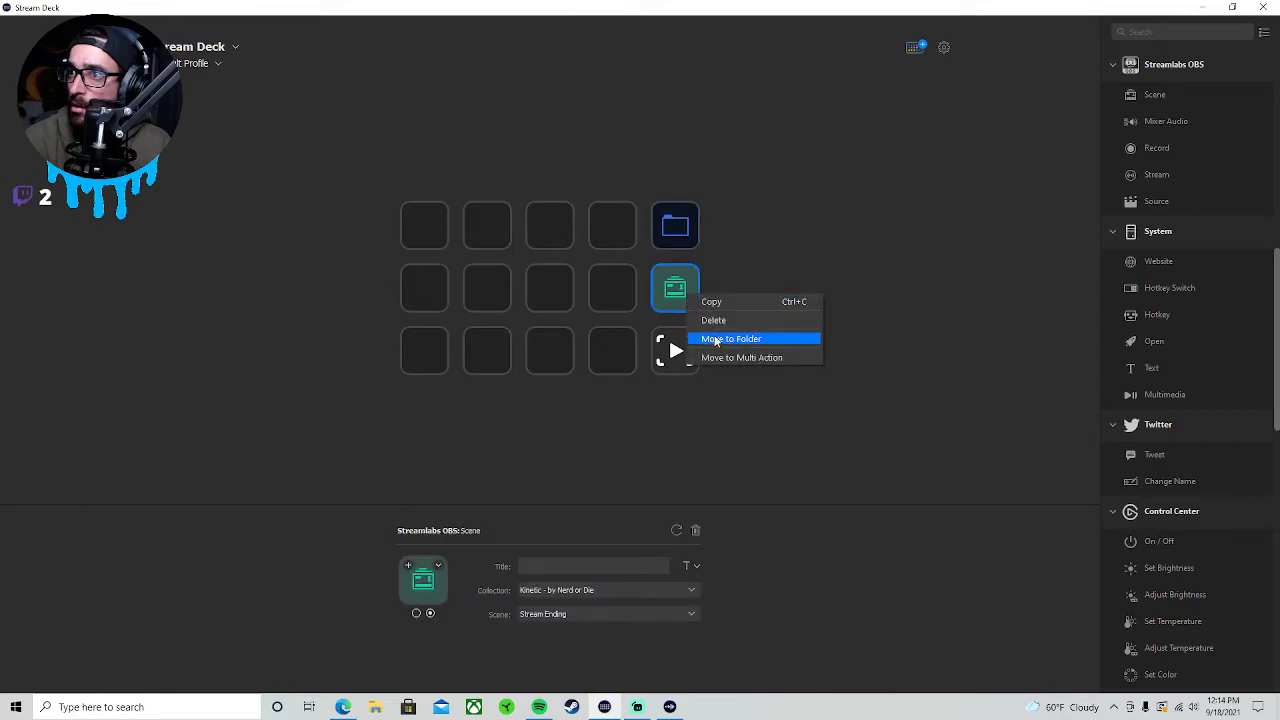
{"action": "left_click", "coordinate": [716, 341]}
{"action": "left_click", "coordinate": [432, 242]}
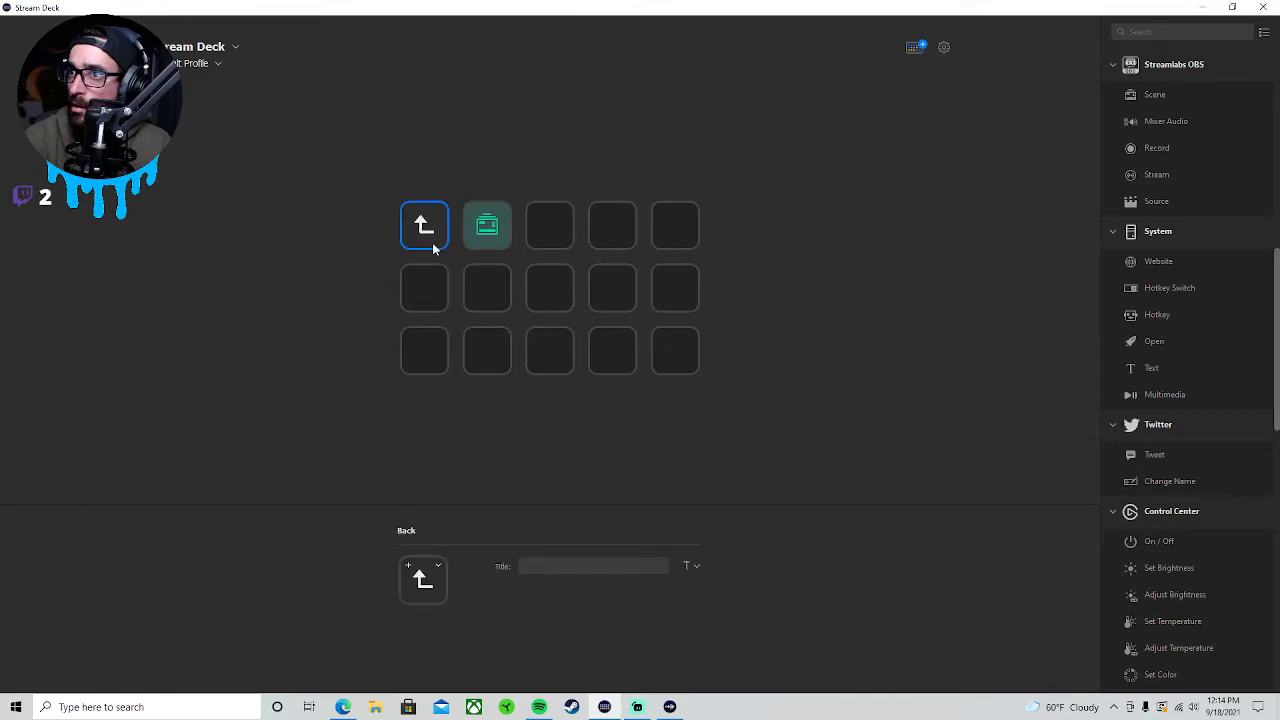
{"action": "double_click", "coordinate": [432, 242]}
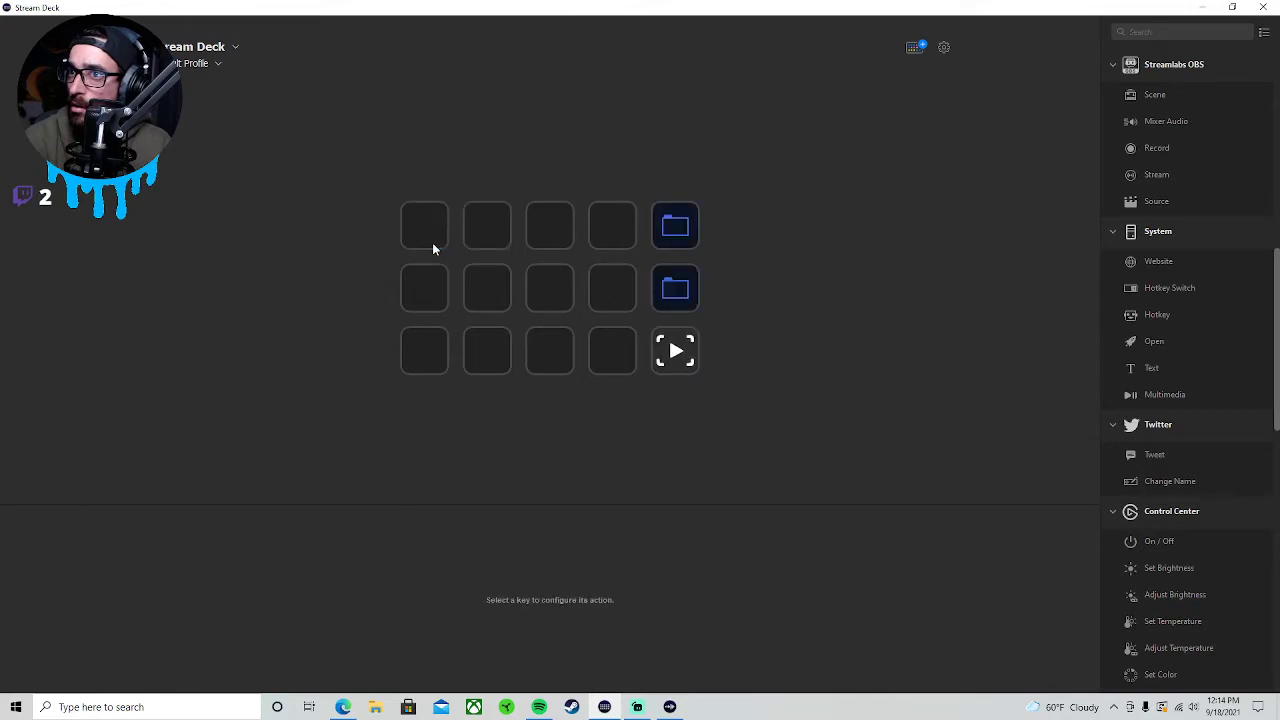
{"action": "left_click", "coordinate": [687, 295]}
{"action": "right_click", "coordinate": [687, 295]}
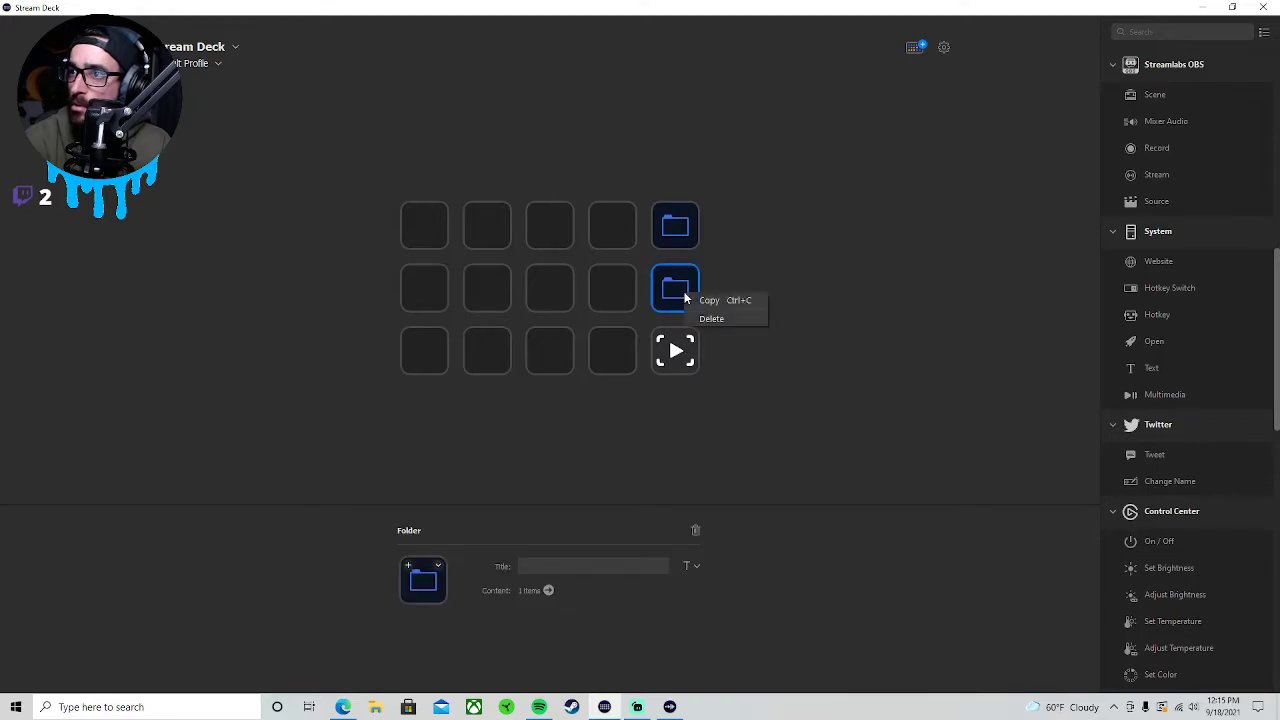
{"action": "left_click", "coordinate": [735, 262]}
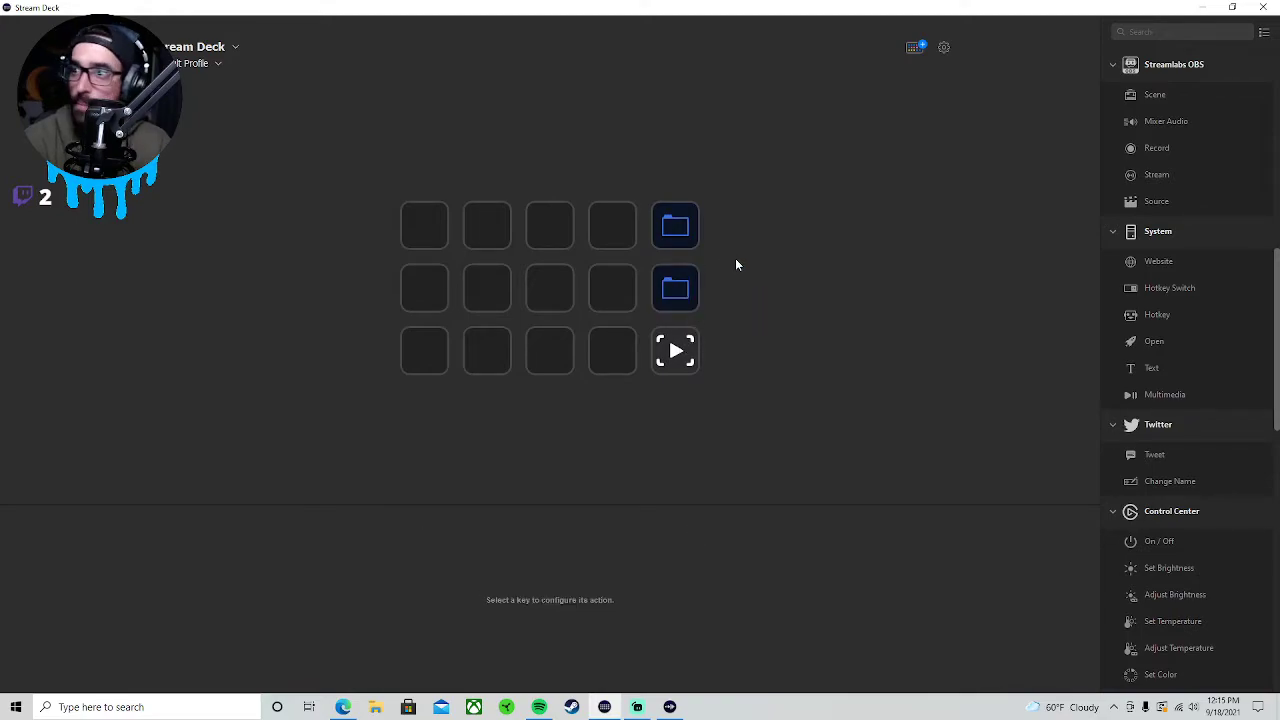
{"action": "left_click", "coordinate": [679, 304]}
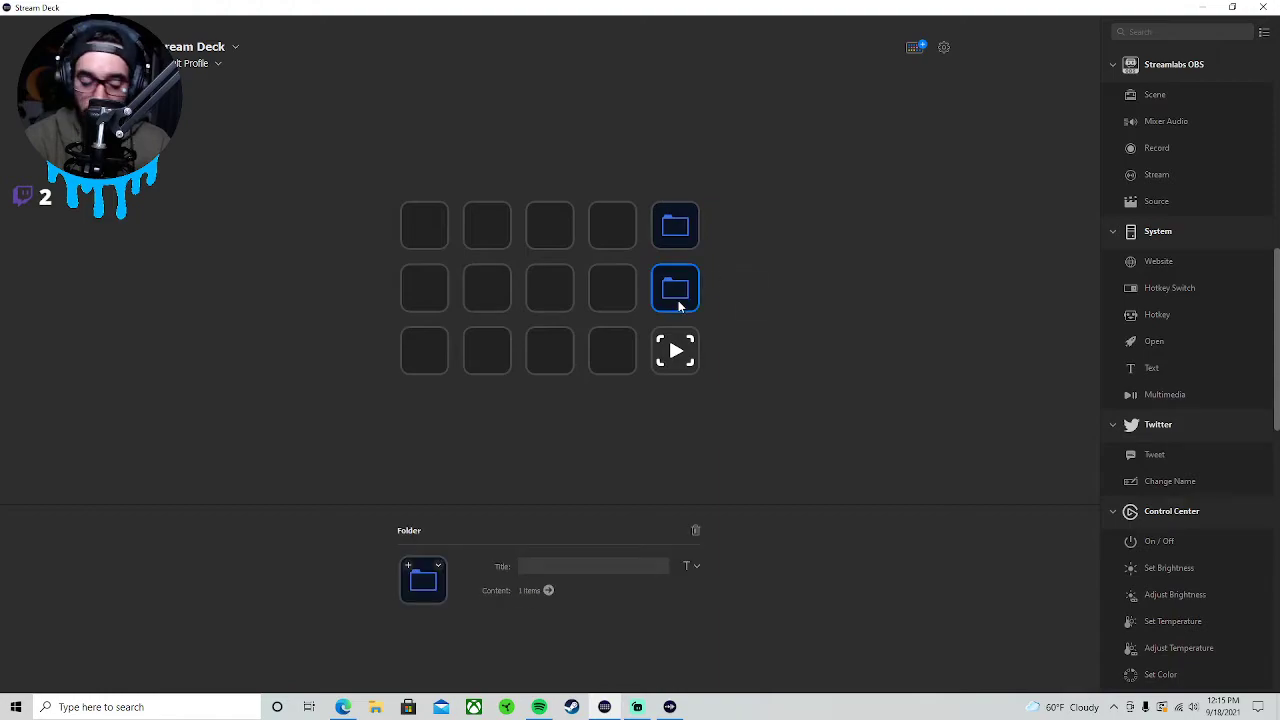
{"action": "right_click", "coordinate": [679, 306]}
{"action": "left_click", "coordinate": [707, 258]}
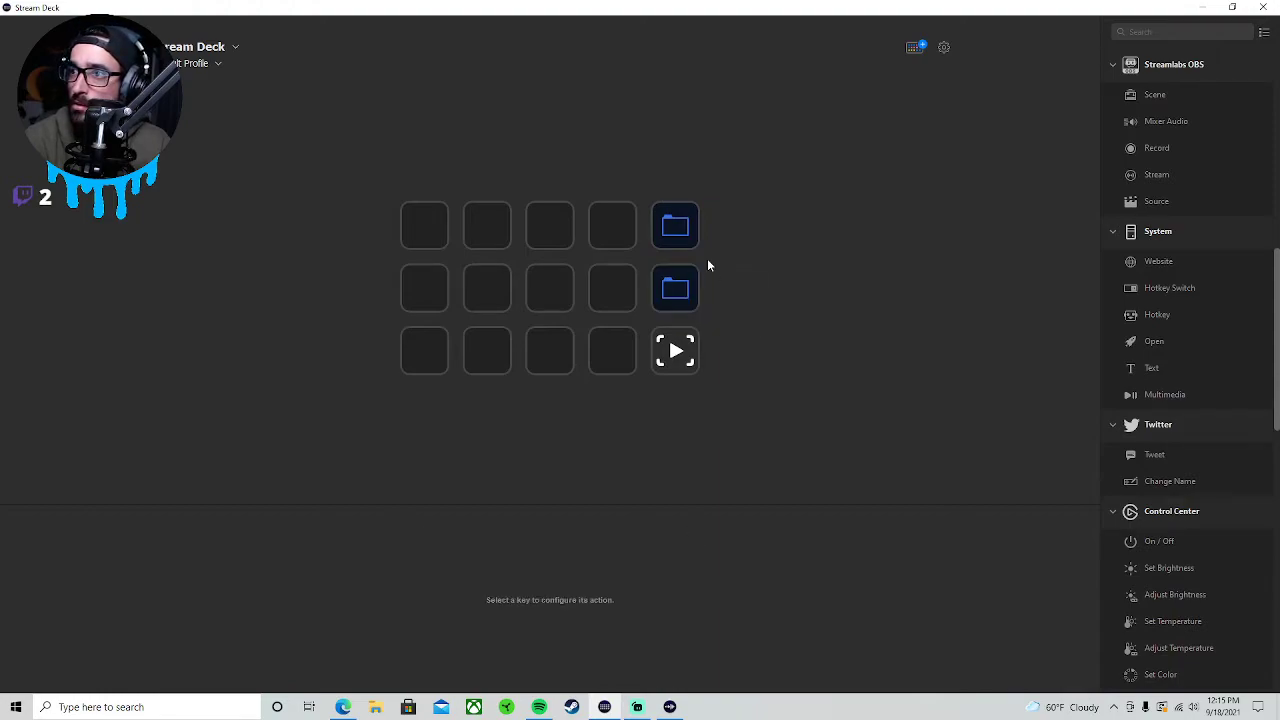
- Try to move the Stream Ending key out of its folder through the Back key, and return to the main keys
{"action": "double_click", "coordinate": [671, 270]}
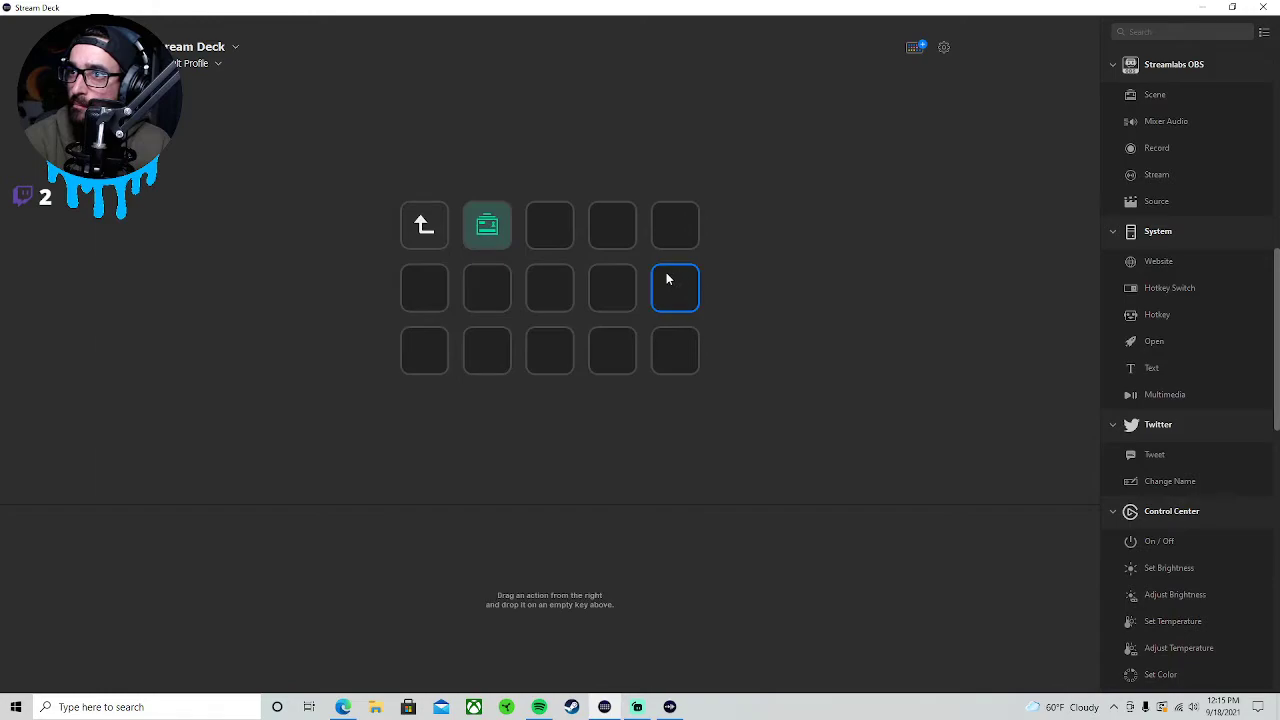
{"action": "left_click", "coordinate": [497, 233]}
{"action": "left_click_drag", "start_coordinate": [486, 226], "coordinate": [437, 226]}
{"action": "double_click", "coordinate": [441, 226]}
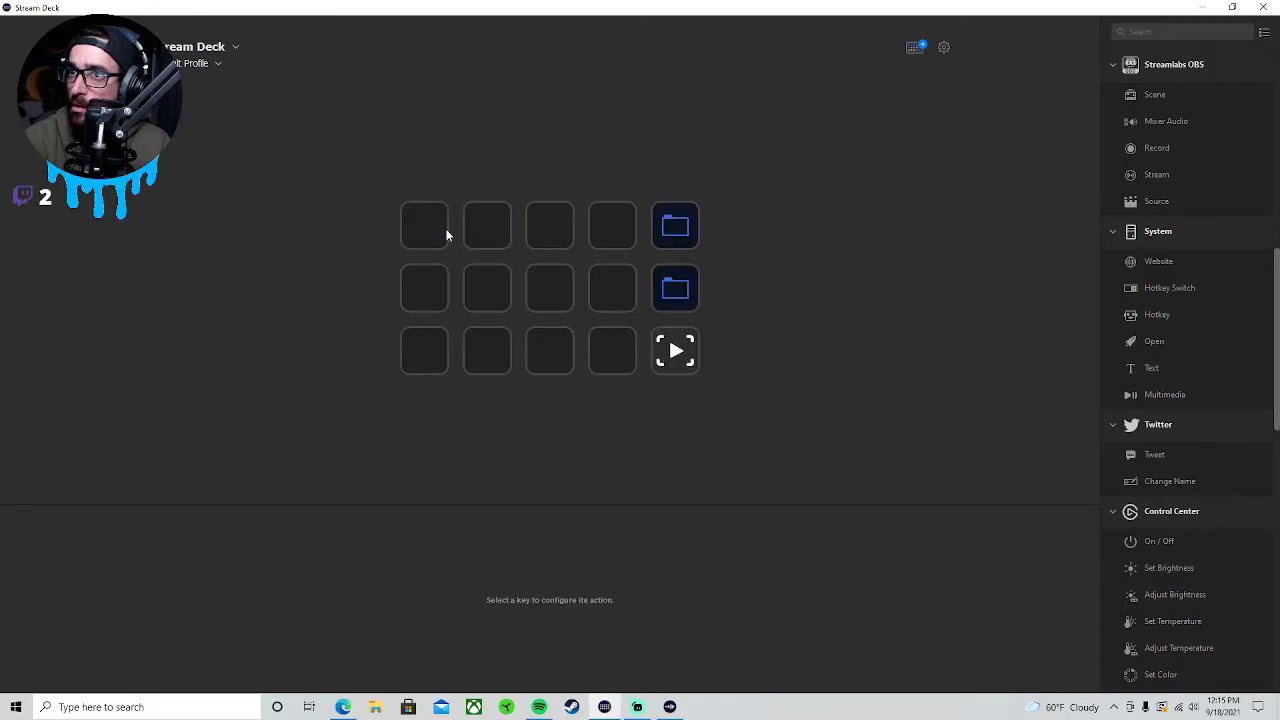
{"action": "double_click", "coordinate": [677, 287]}
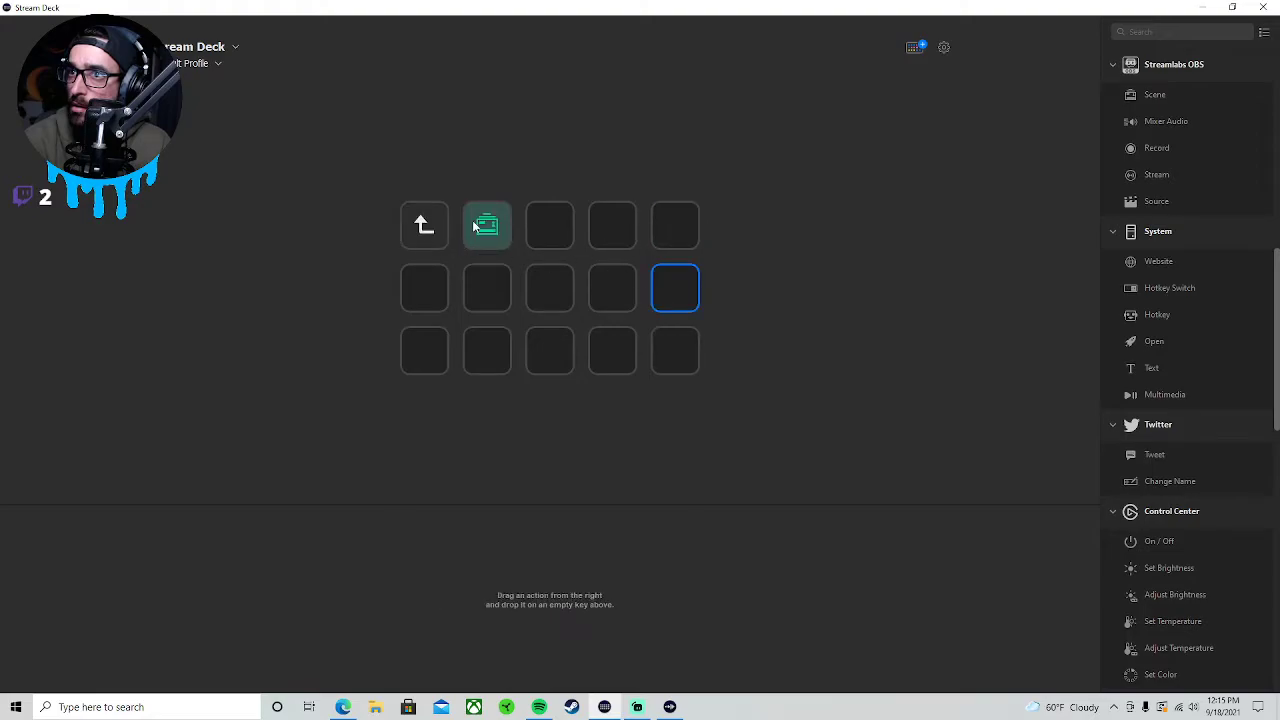
{"action": "left_click", "coordinate": [425, 226]}
{"action": "double_click", "coordinate": [424, 238]}
- Delete the folder in the second row and the Gameplay key in the third row
{"action": "left_click", "coordinate": [675, 288]}
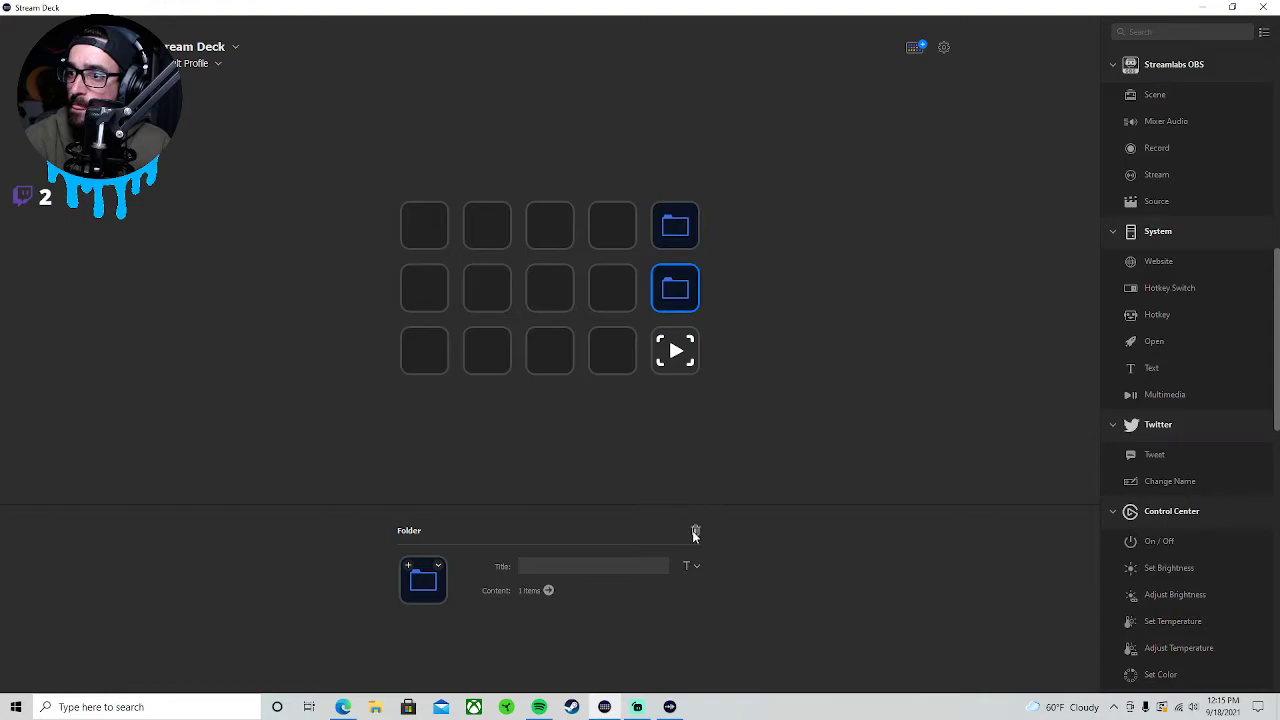
{"action": "left_click", "coordinate": [695, 530]}
{"action": "left_click", "coordinate": [660, 388]}
{"action": "left_click", "coordinate": [685, 355]}
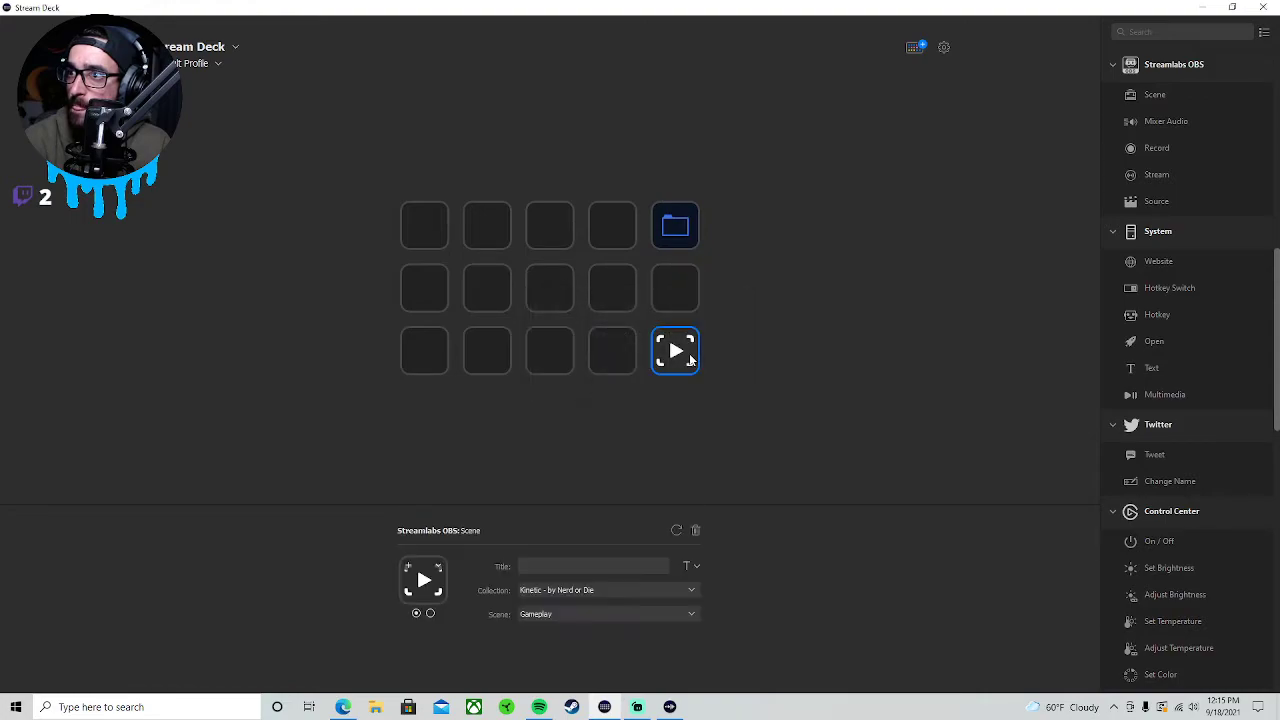
{"action": "left_click", "coordinate": [698, 531]}
{"action": "left_click", "coordinate": [681, 391]}
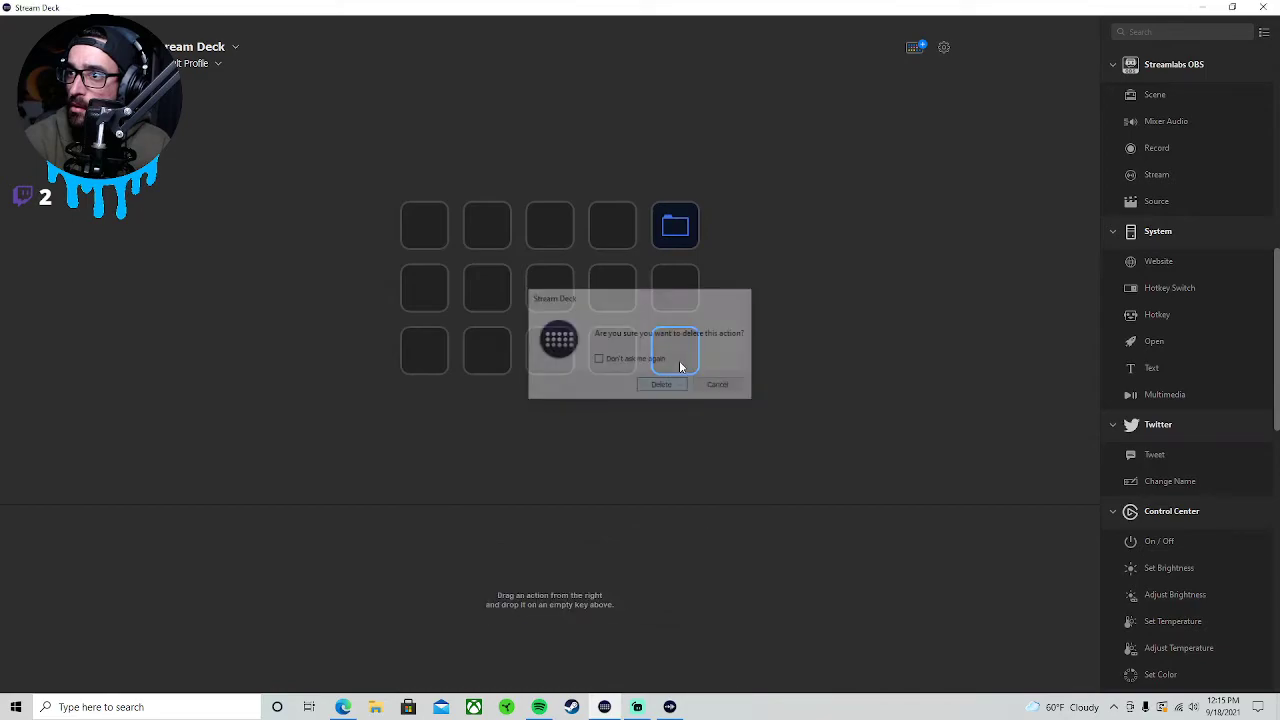
- Open the remaining folder and assign the Streamlabs OBS Scene action to the third and fourth keys of its first row
{"action": "left_click", "coordinate": [680, 242]}
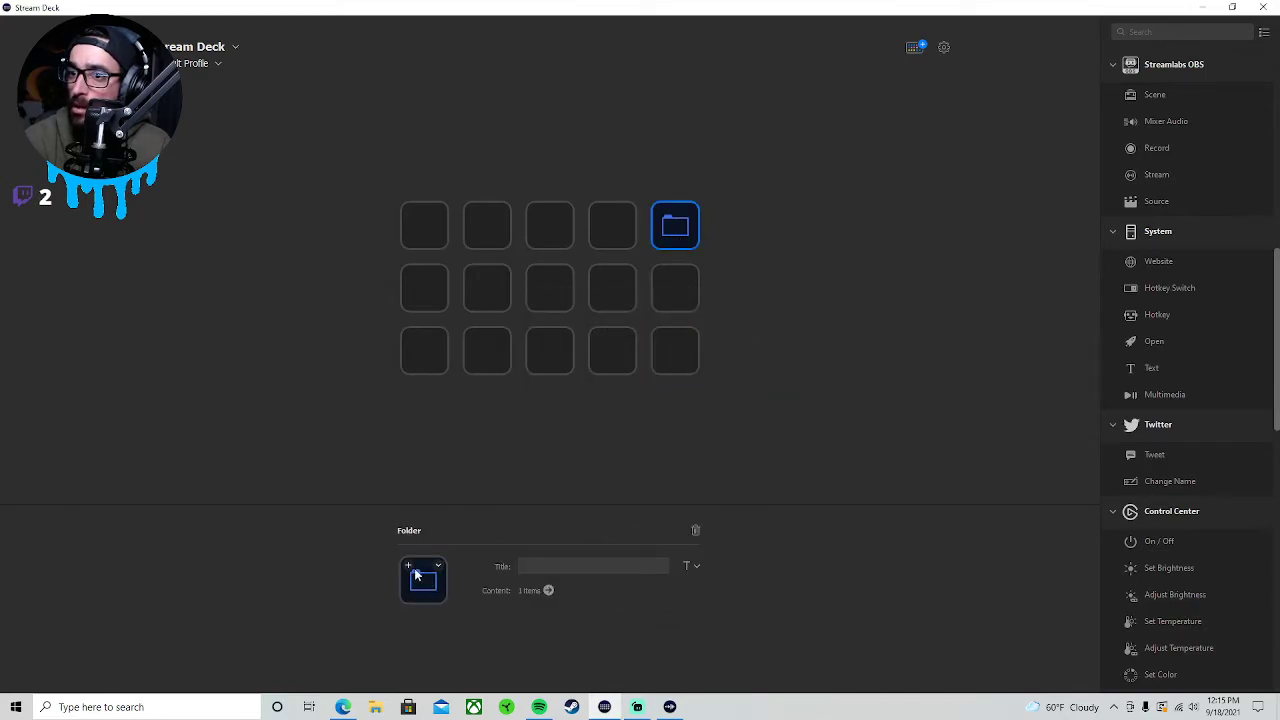
{"action": "double_click", "coordinate": [686, 221]}
{"action": "left_click", "coordinate": [686, 221]}
{"action": "left_click", "coordinate": [500, 224]}
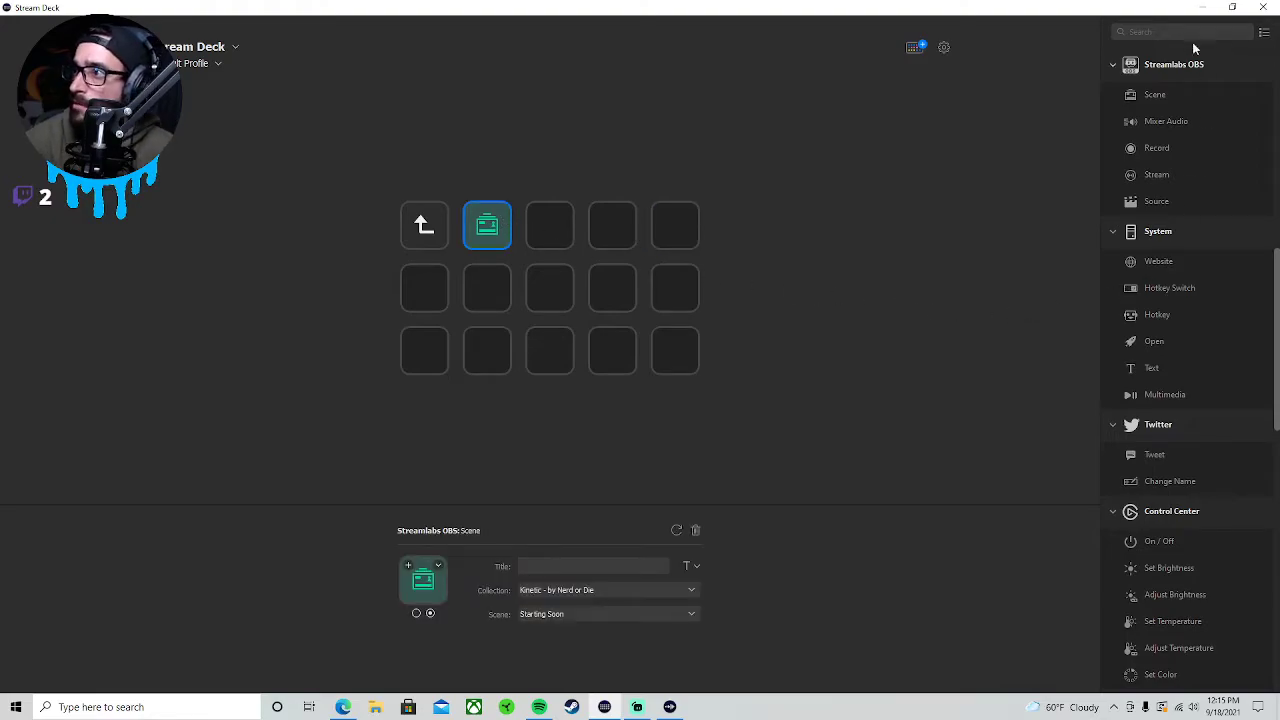
{"action": "left_click_drag", "start_coordinate": [1156, 91], "coordinate": [550, 224]}
{"action": "left_click_drag", "start_coordinate": [1134, 96], "coordinate": [619, 220]}
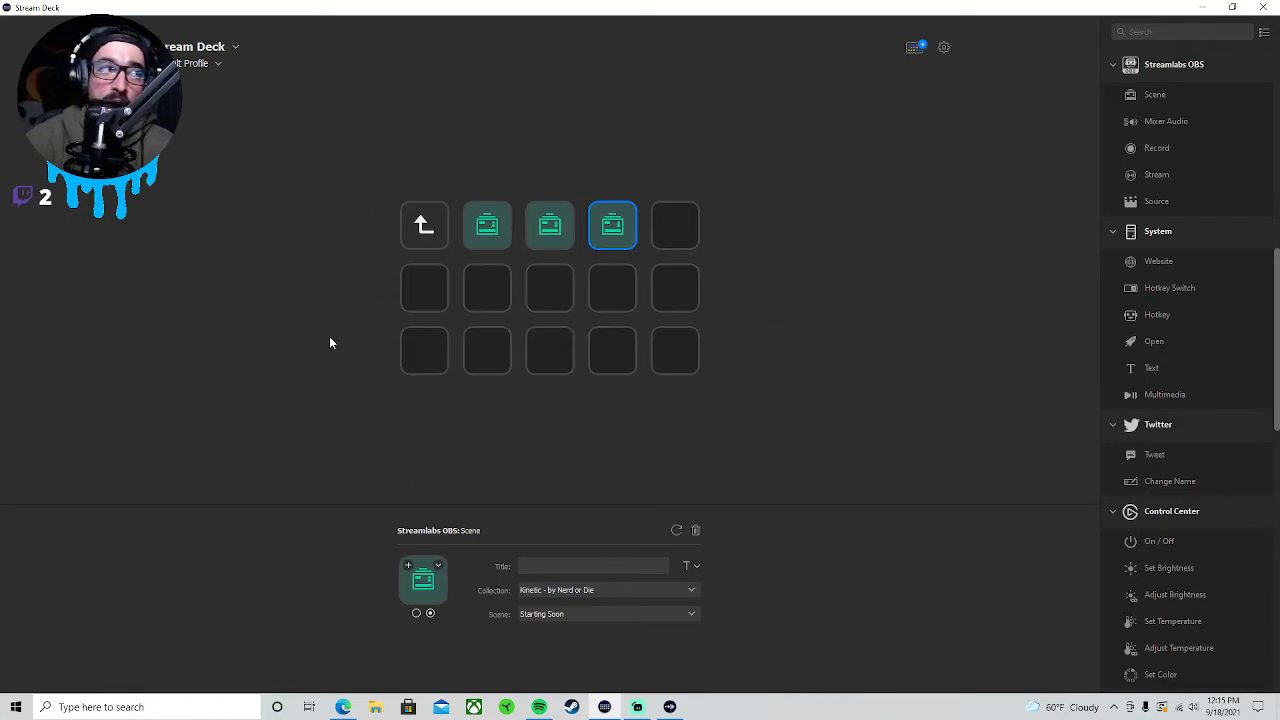
- Set the scene of the first row's third key to Starting BRB and of its fourth key to Stream Ending
{"action": "left_click", "coordinate": [503, 230]}
{"action": "left_click", "coordinate": [553, 234]}
{"action": "left_click", "coordinate": [688, 618]}
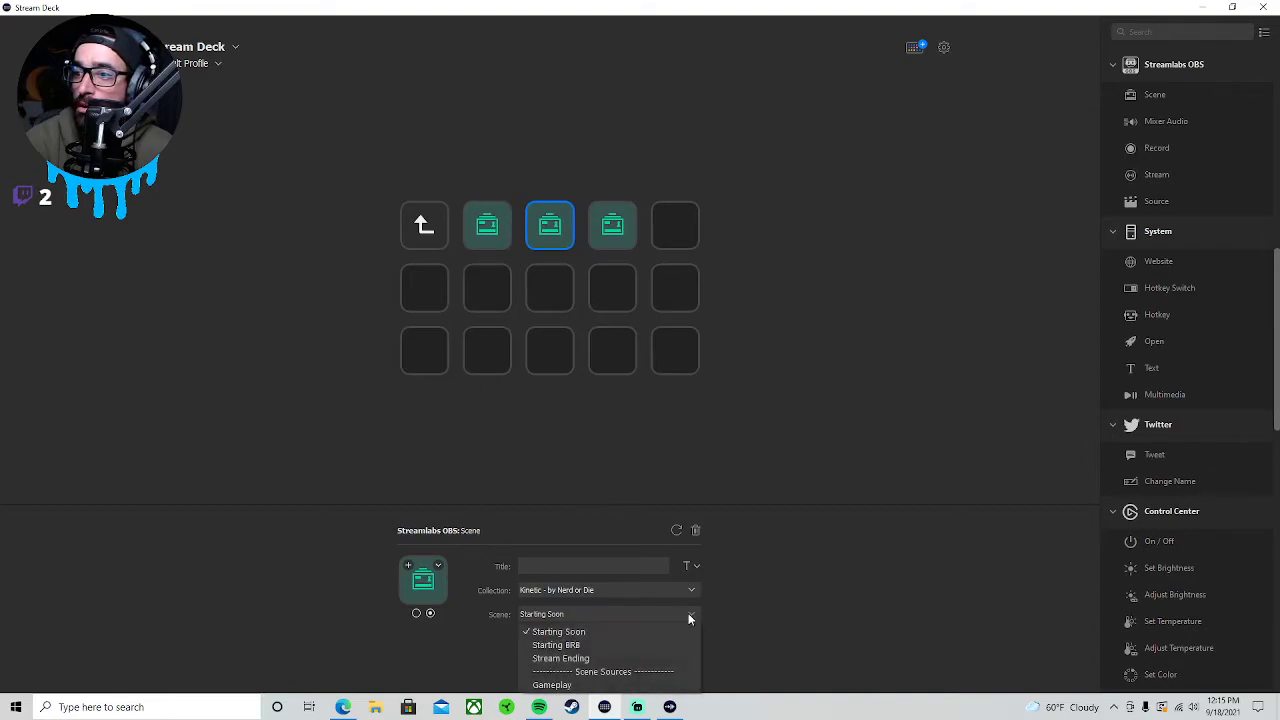
{"action": "left_click", "coordinate": [617, 645]}
{"action": "left_click", "coordinate": [618, 218]}
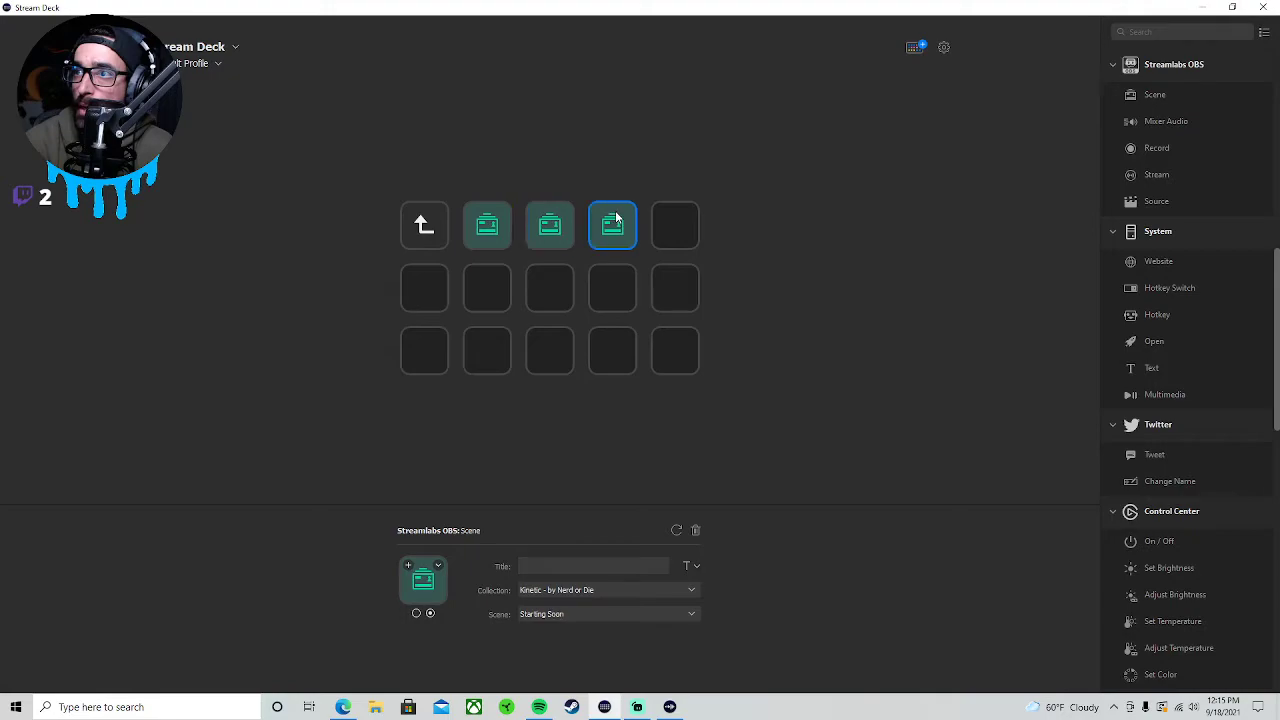
{"action": "left_click", "coordinate": [692, 615]}
{"action": "left_click", "coordinate": [654, 658]}
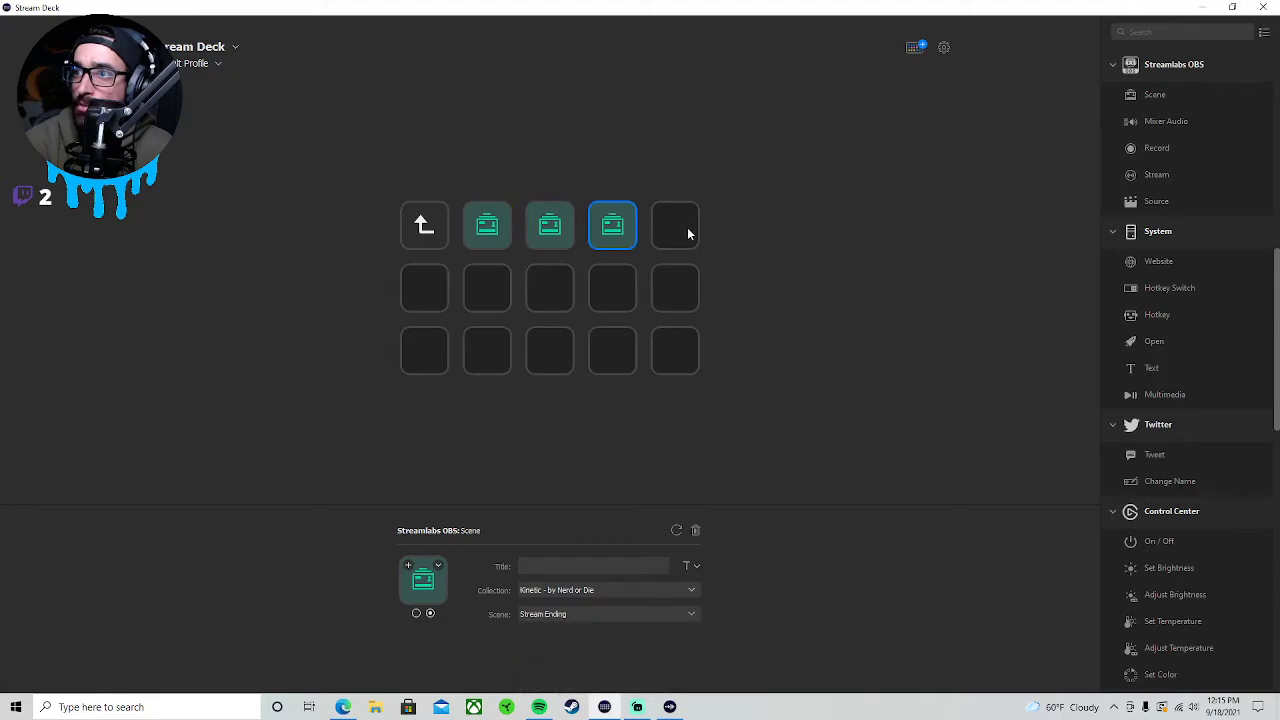
- Assign the Streamlabs OBS Scene action to the fifth key of the first row and set its scene to Gameplay
{"action": "left_click_drag", "start_coordinate": [1148, 94], "coordinate": [686, 224]}
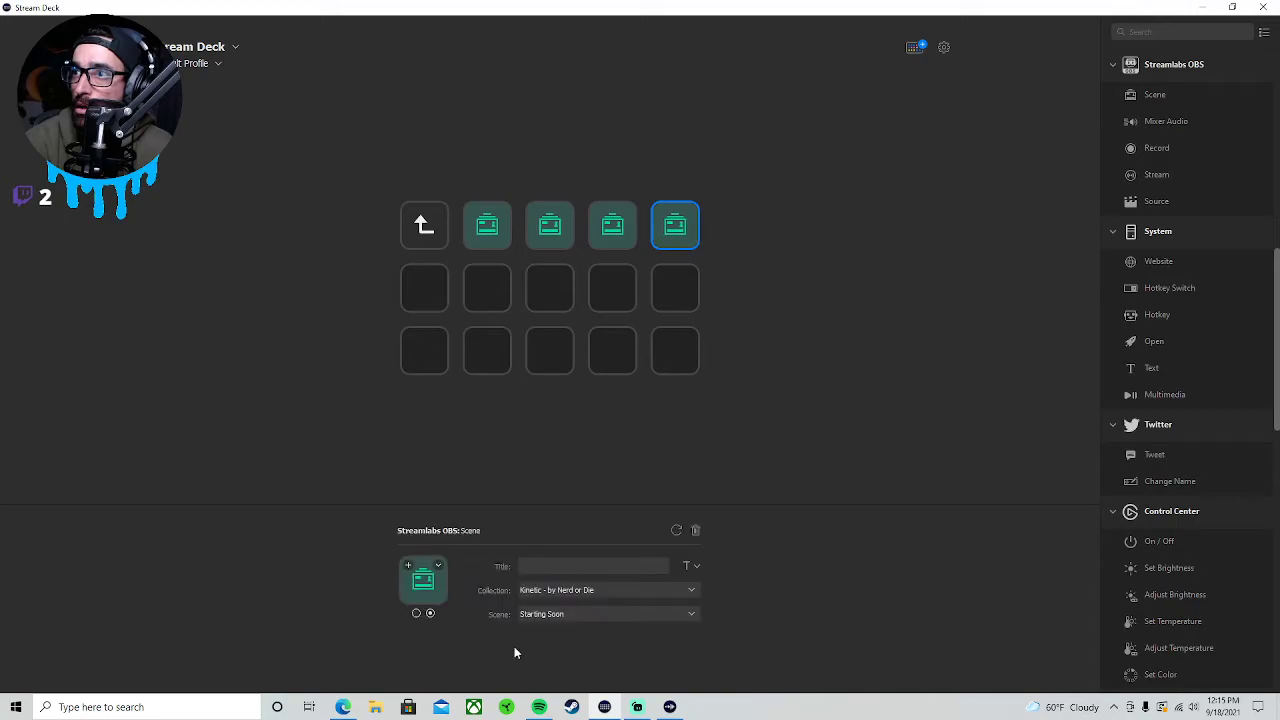
{"action": "left_click", "coordinate": [594, 612]}
{"action": "left_click", "coordinate": [569, 684]}
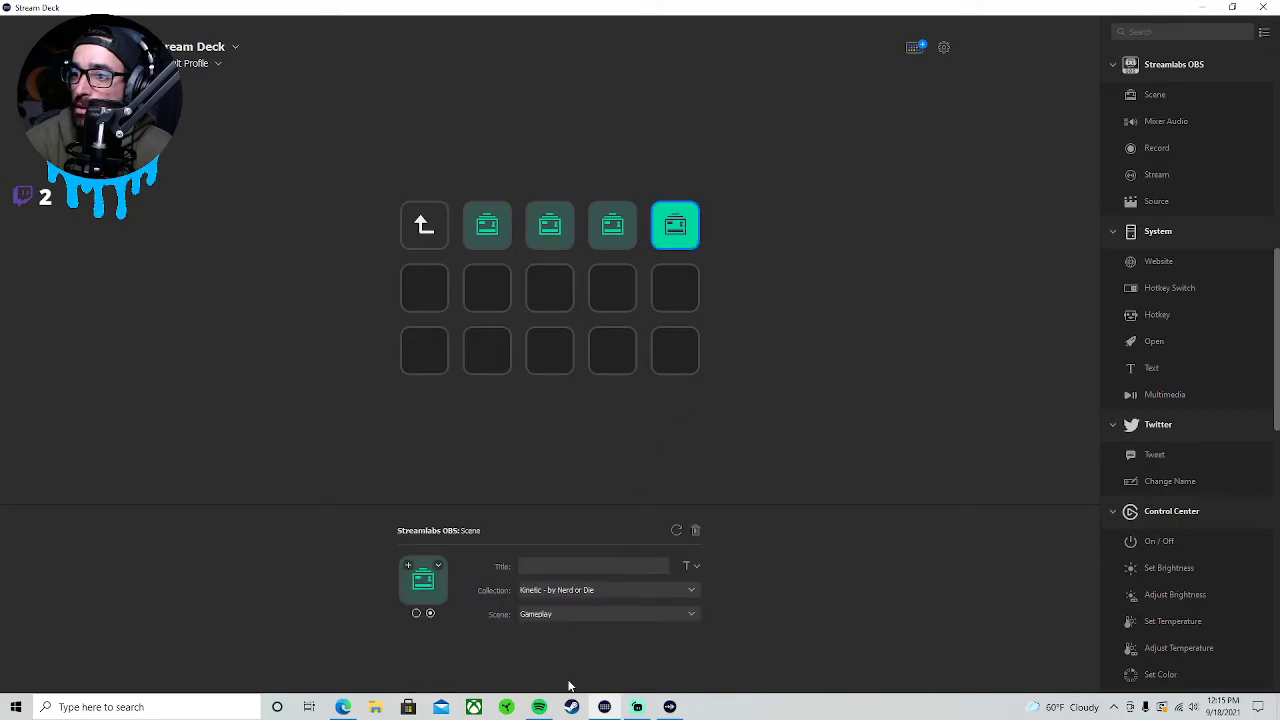
- Give the Gameplay scene key's second state the Elgato icon of a play arrow in a bracketed frame
{"action": "left_click", "coordinate": [412, 566]}
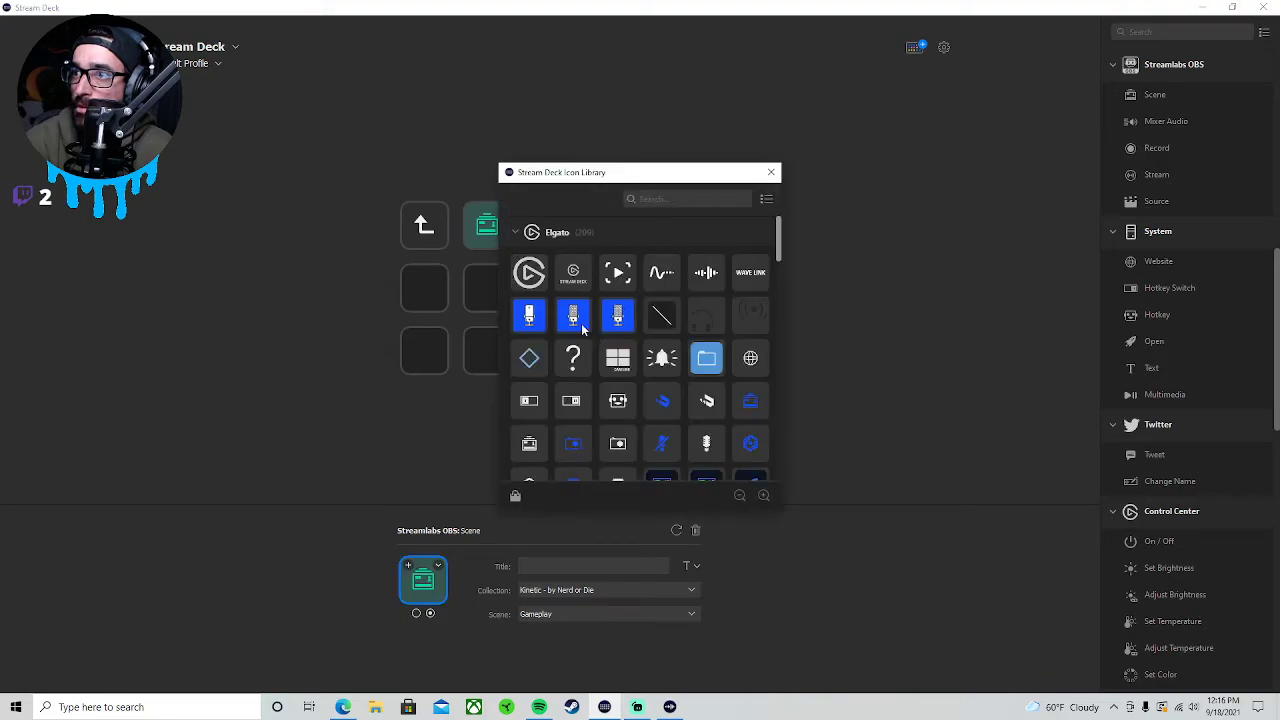
{"action": "left_click", "coordinate": [617, 279]}
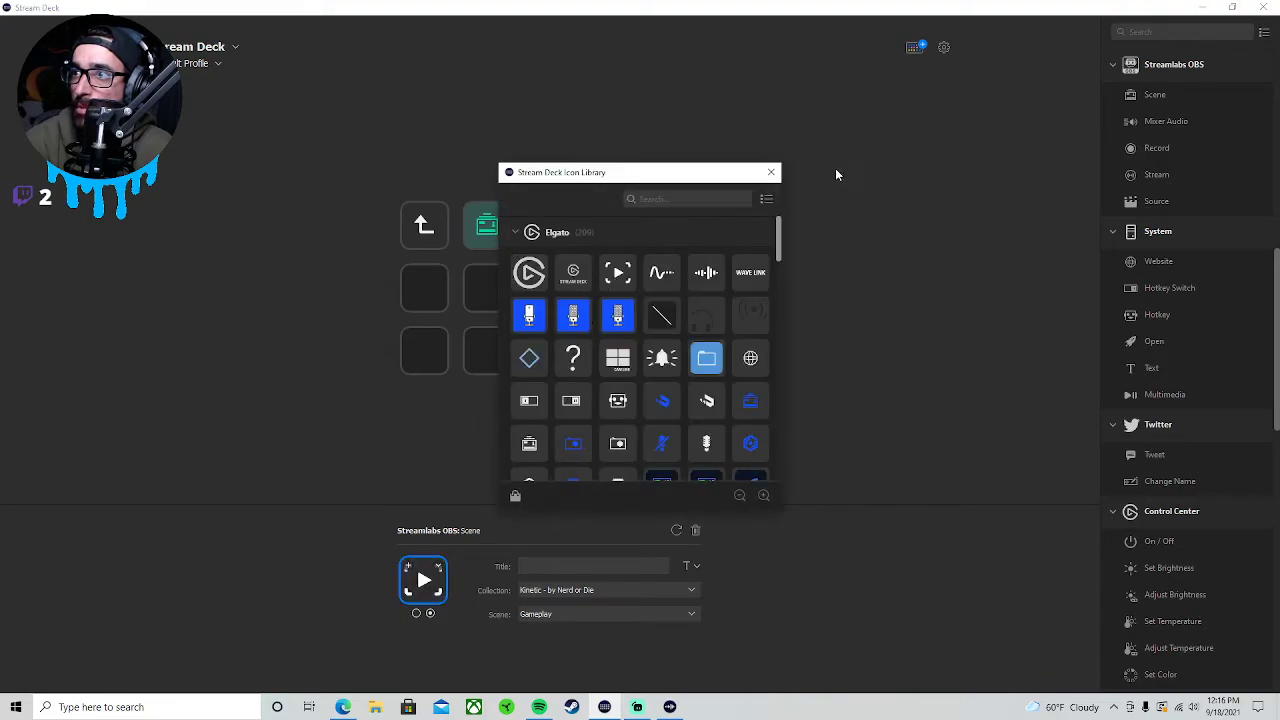
{"action": "left_click", "coordinate": [771, 172]}
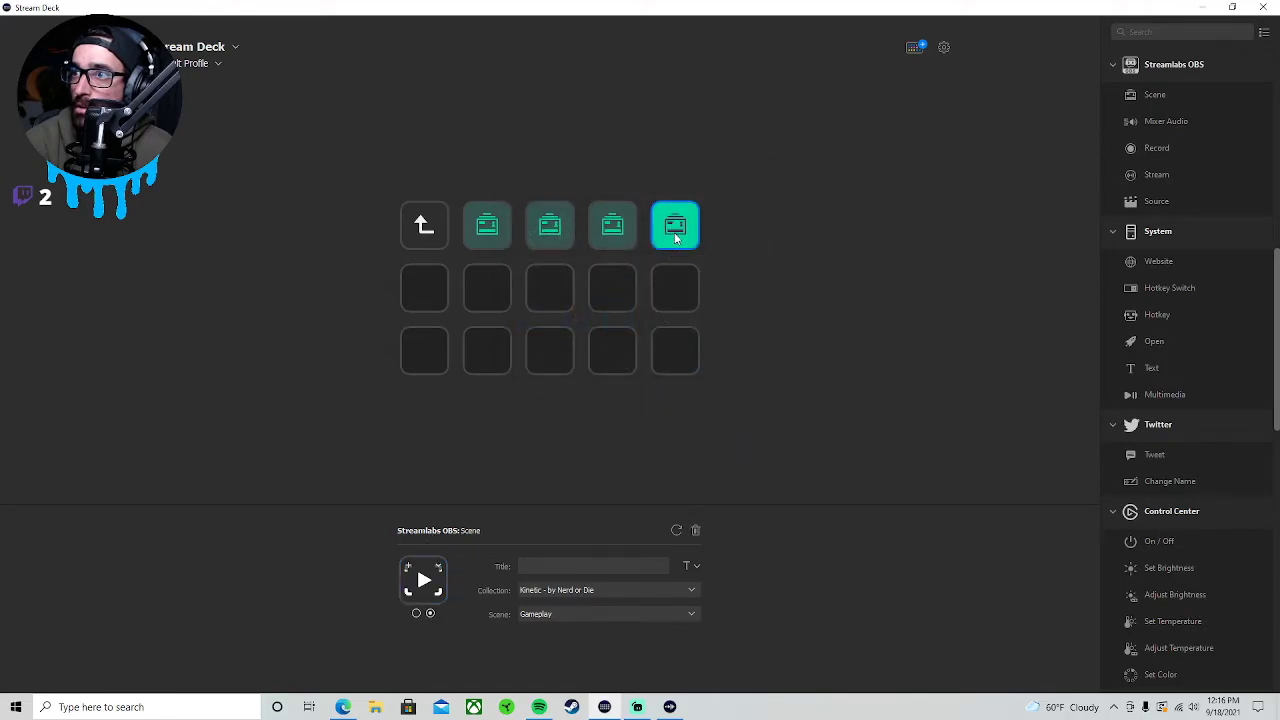
{"action": "left_click", "coordinate": [412, 578]}
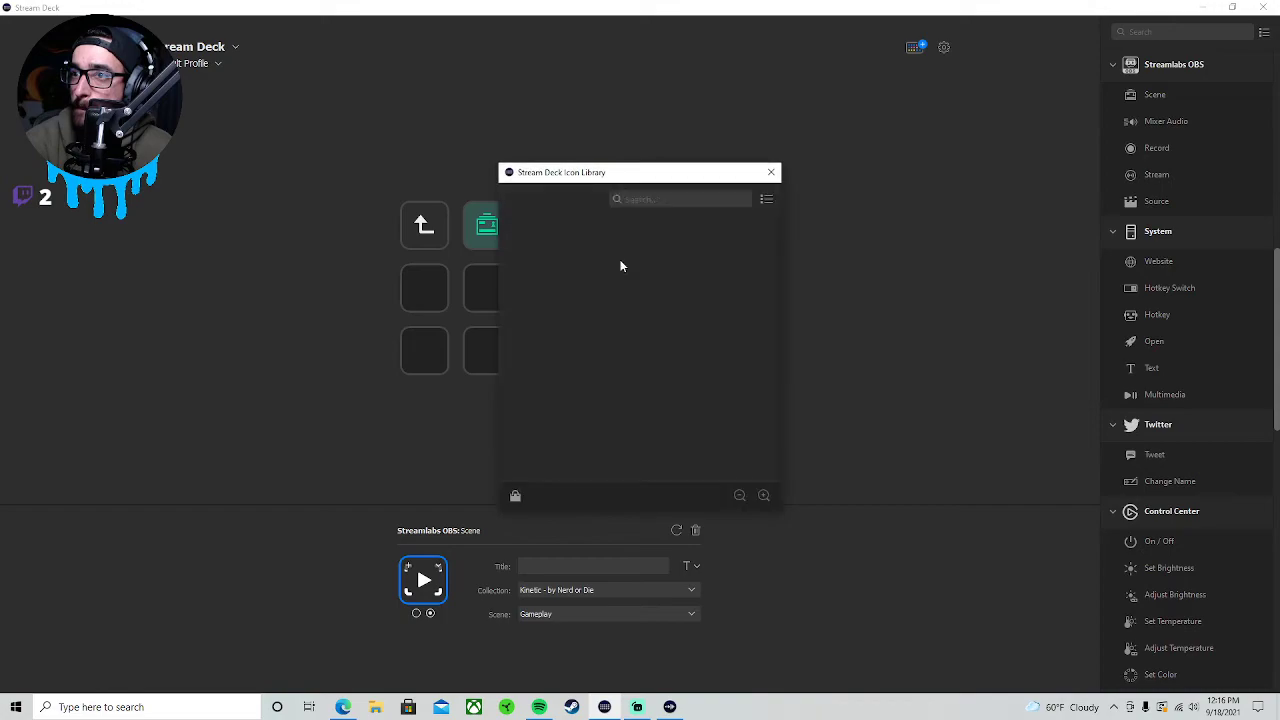
{"action": "left_click", "coordinate": [771, 172]}
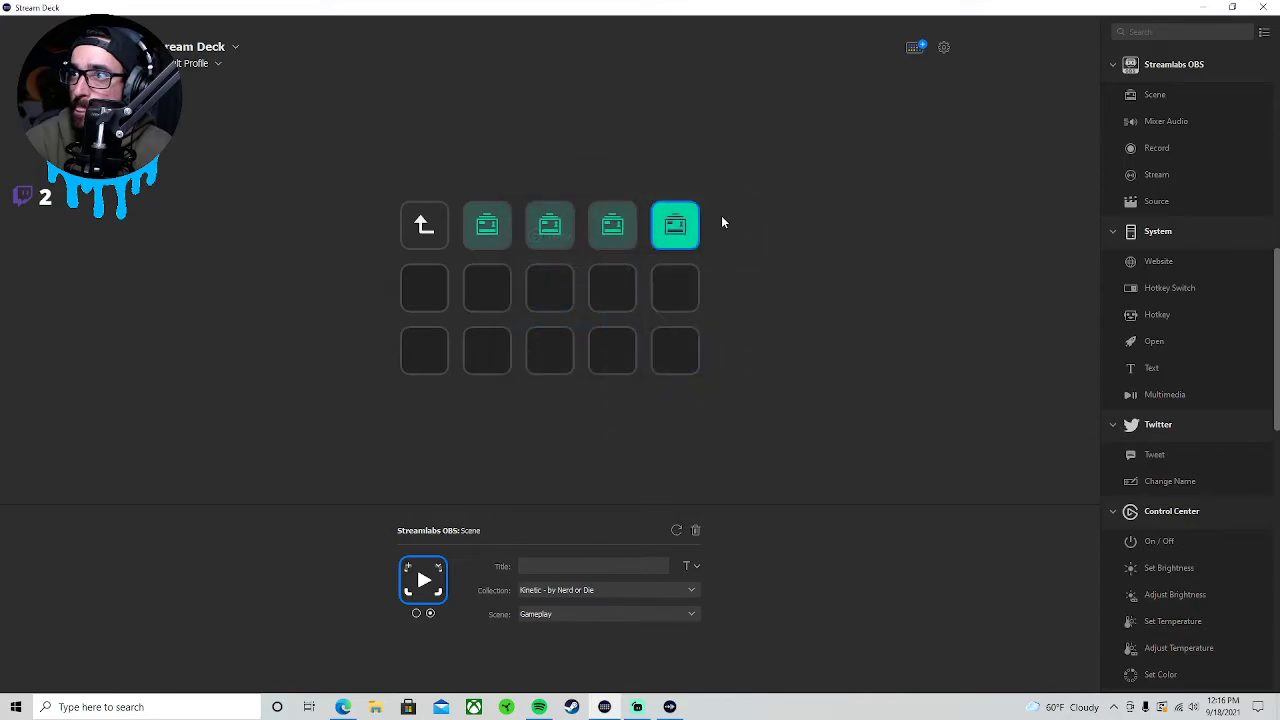
- Give the Gameplay scene key's first state the same framed play arrow icon from the icon library
{"action": "left_click", "coordinate": [416, 613]}
{"action": "left_click", "coordinate": [430, 613]}
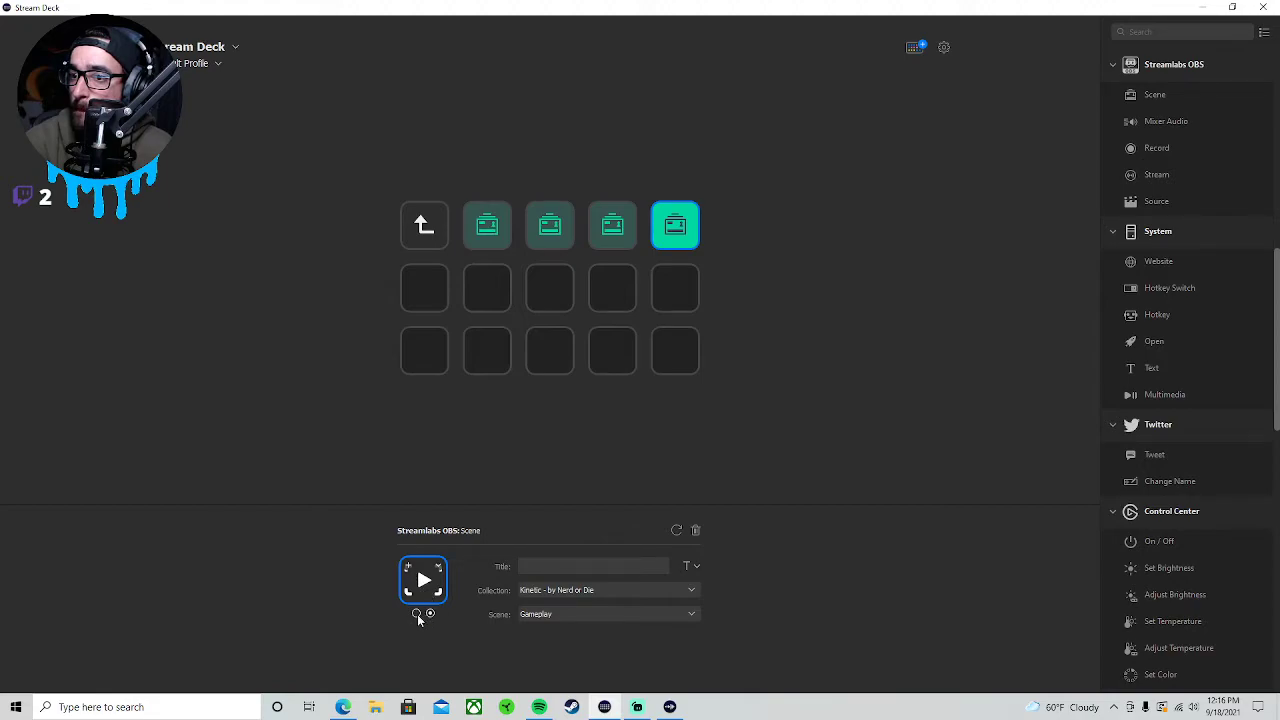
{"action": "left_click", "coordinate": [416, 613]}
{"action": "left_click", "coordinate": [423, 580]}
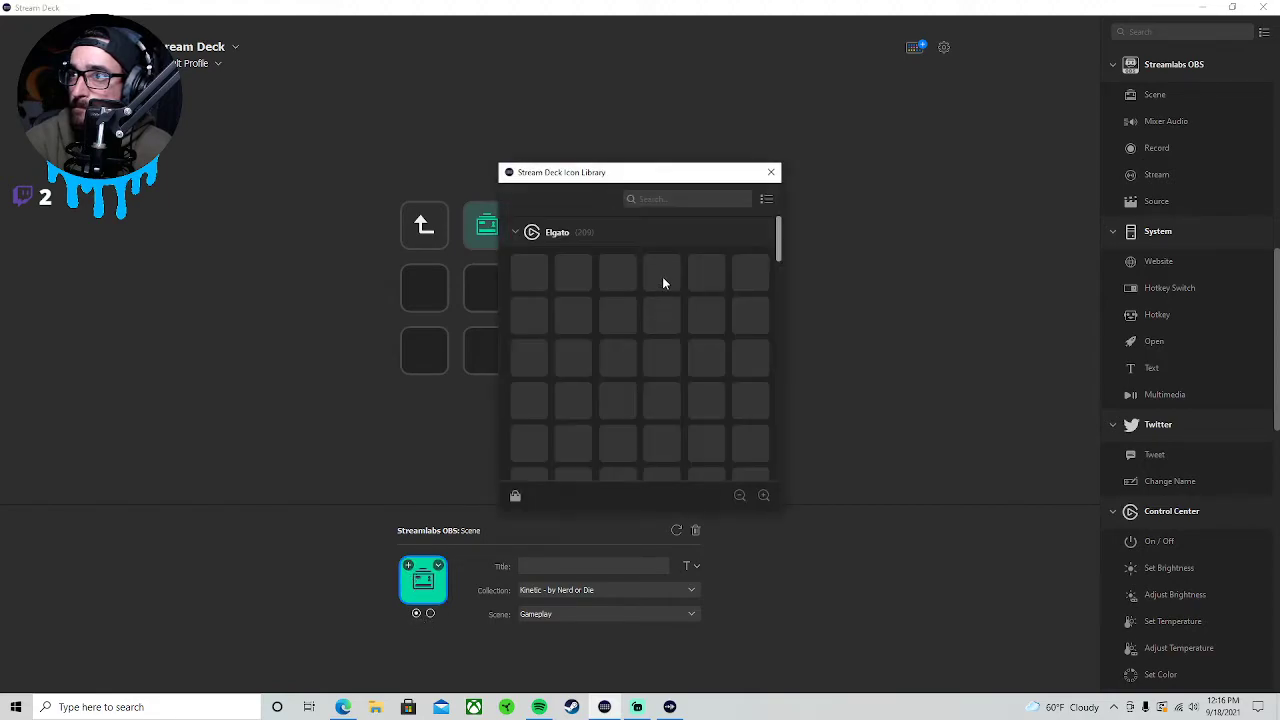
{"action": "left_click", "coordinate": [627, 274]}
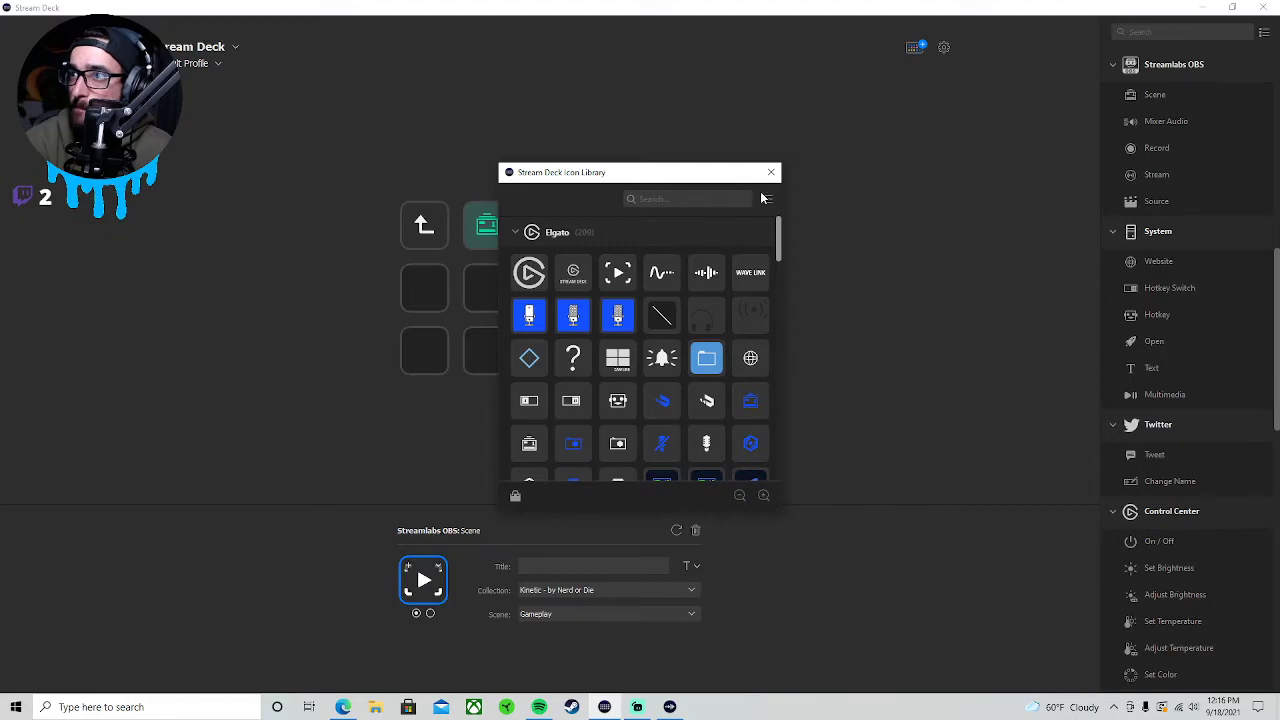
{"action": "left_click", "coordinate": [771, 172]}
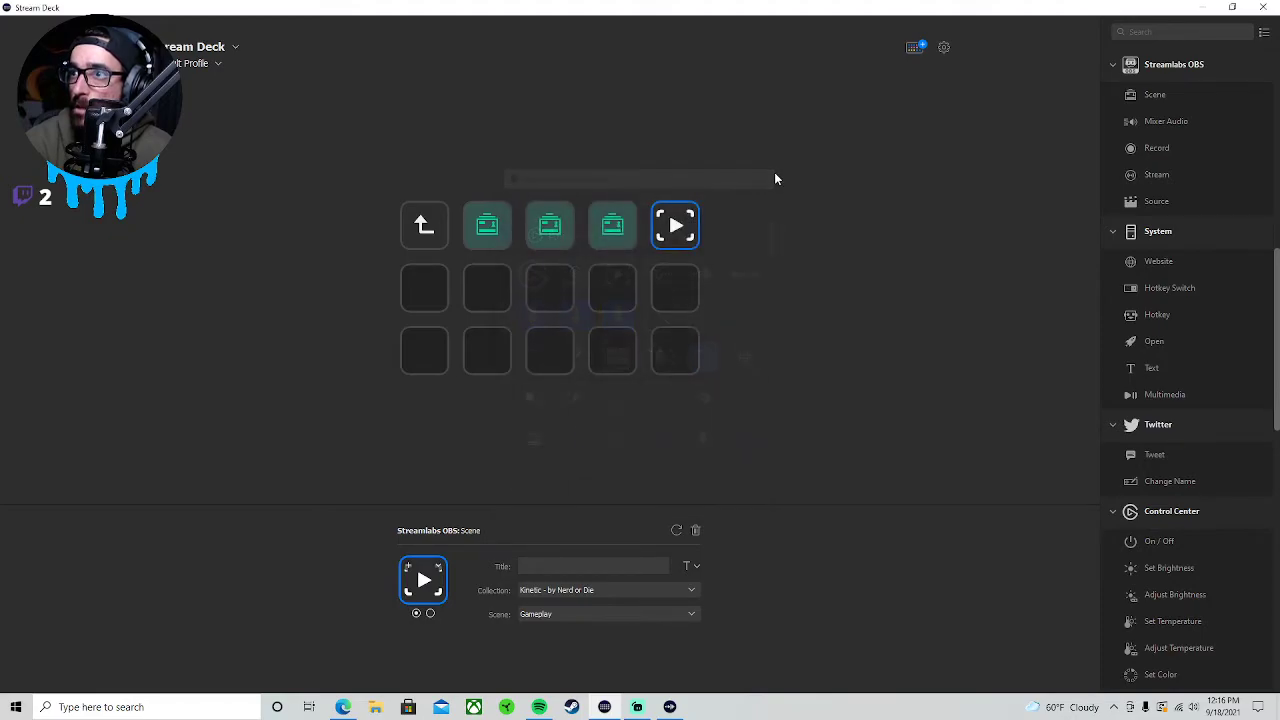
- Title the Stream Ending scene key "Ending" and the Gameplay scene key "Gameplay"
{"action": "left_click", "coordinate": [620, 237]}
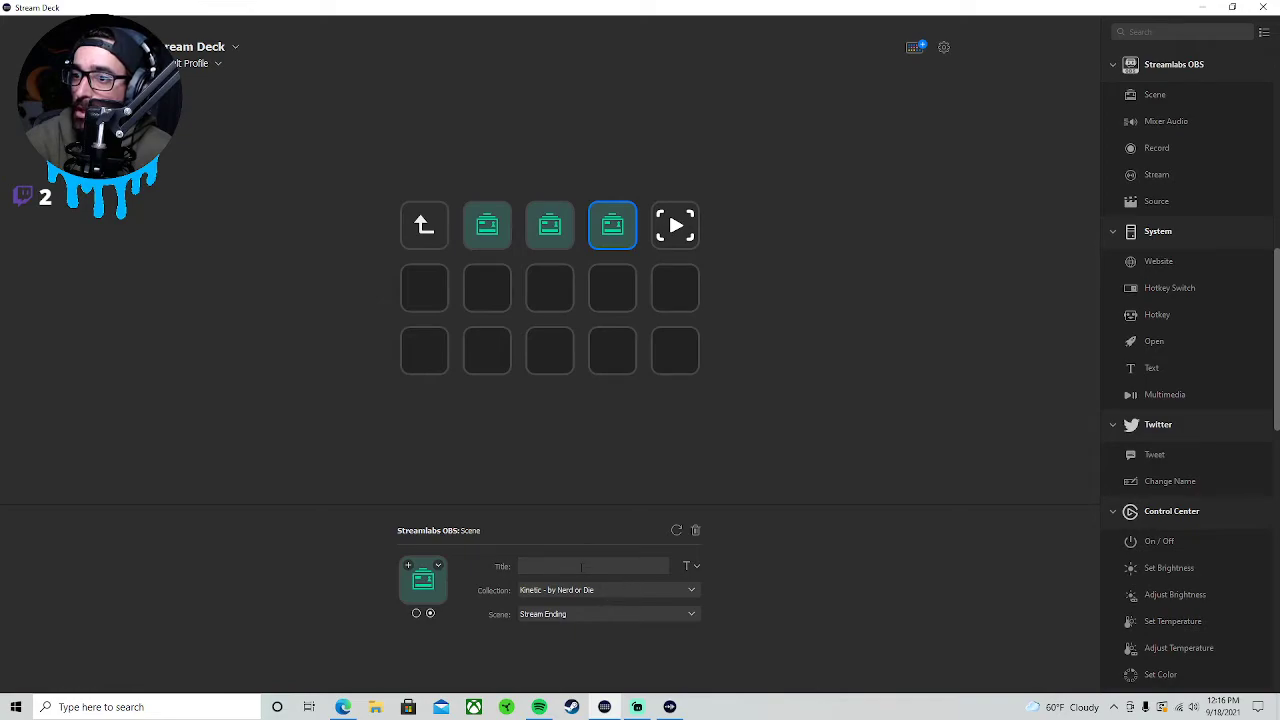
{"action": "type", "text": "Ending"}
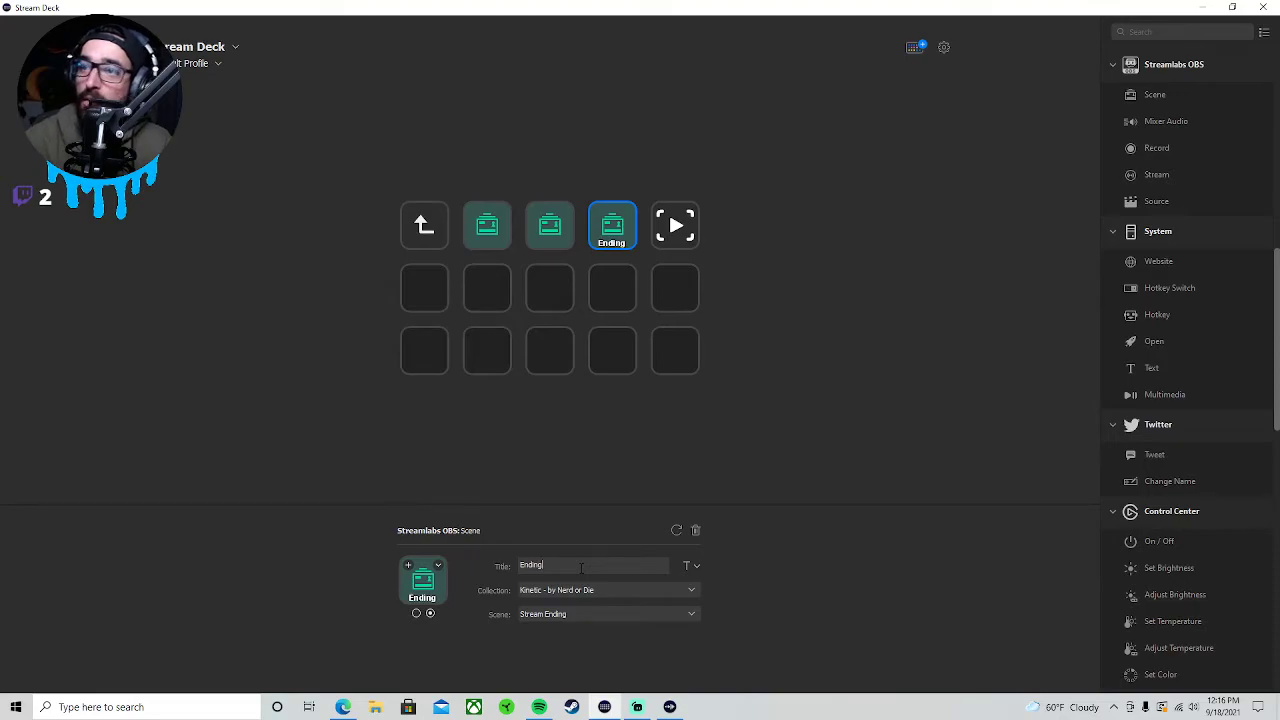
{"action": "left_click", "coordinate": [678, 224]}
{"action": "type", "text": "Gameplay"}
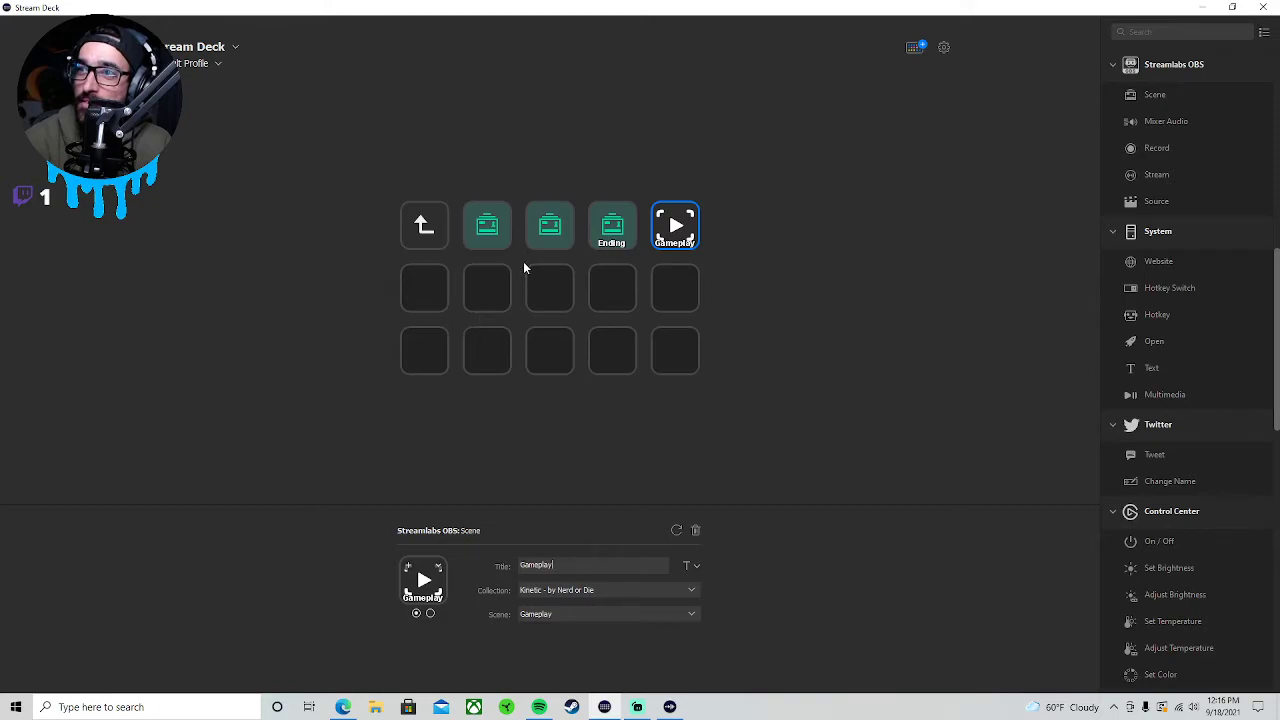
- Title the Starting BRB scene key "Be right back"
{"action": "left_click", "coordinate": [551, 225]}
{"action": "left_click", "coordinate": [549, 570]}
{"action": "type", "text": "Be ri"}
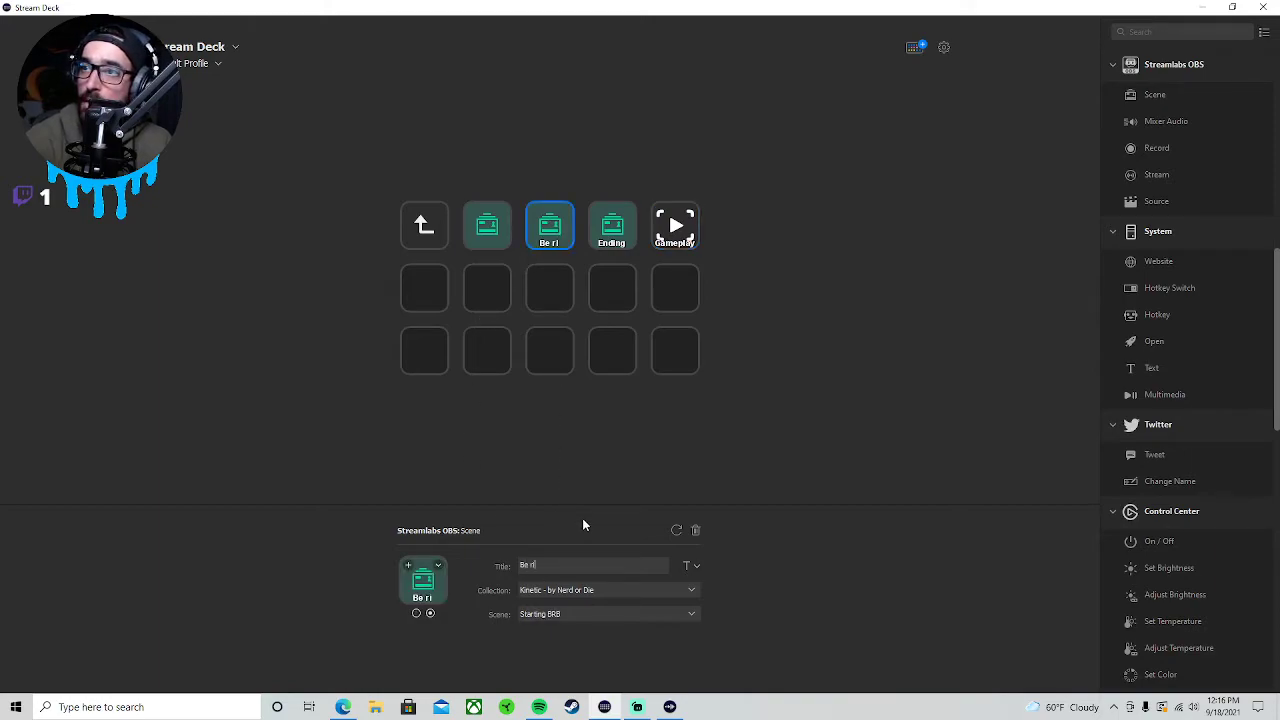
{"action": "type", "text": "ght ba"}
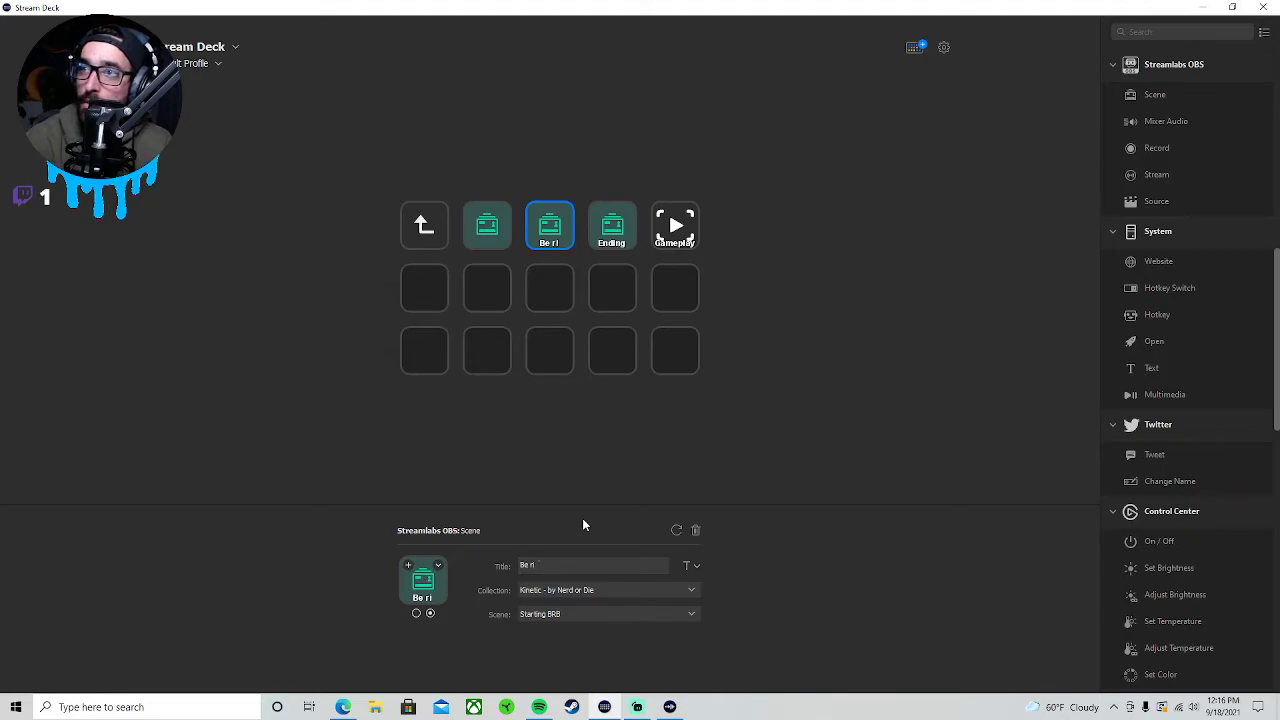
{"action": "type", "text": "ck"}
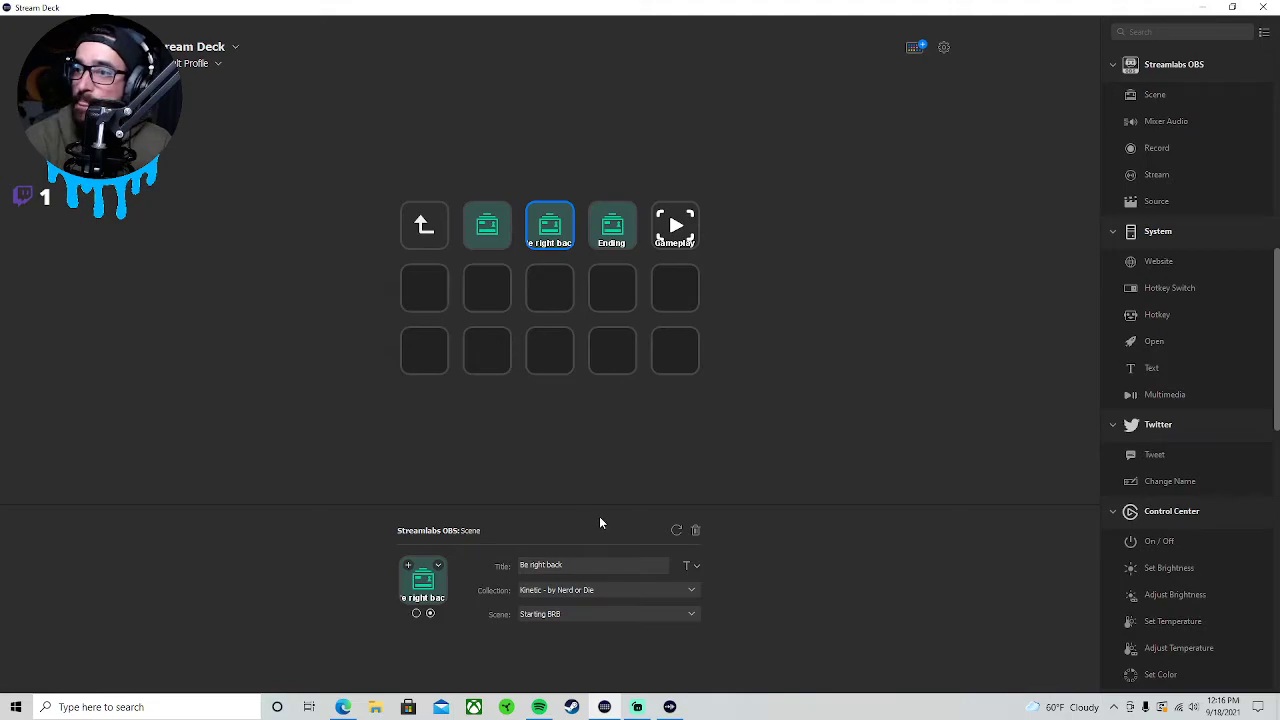
{"action": "left_click", "coordinate": [601, 467]}
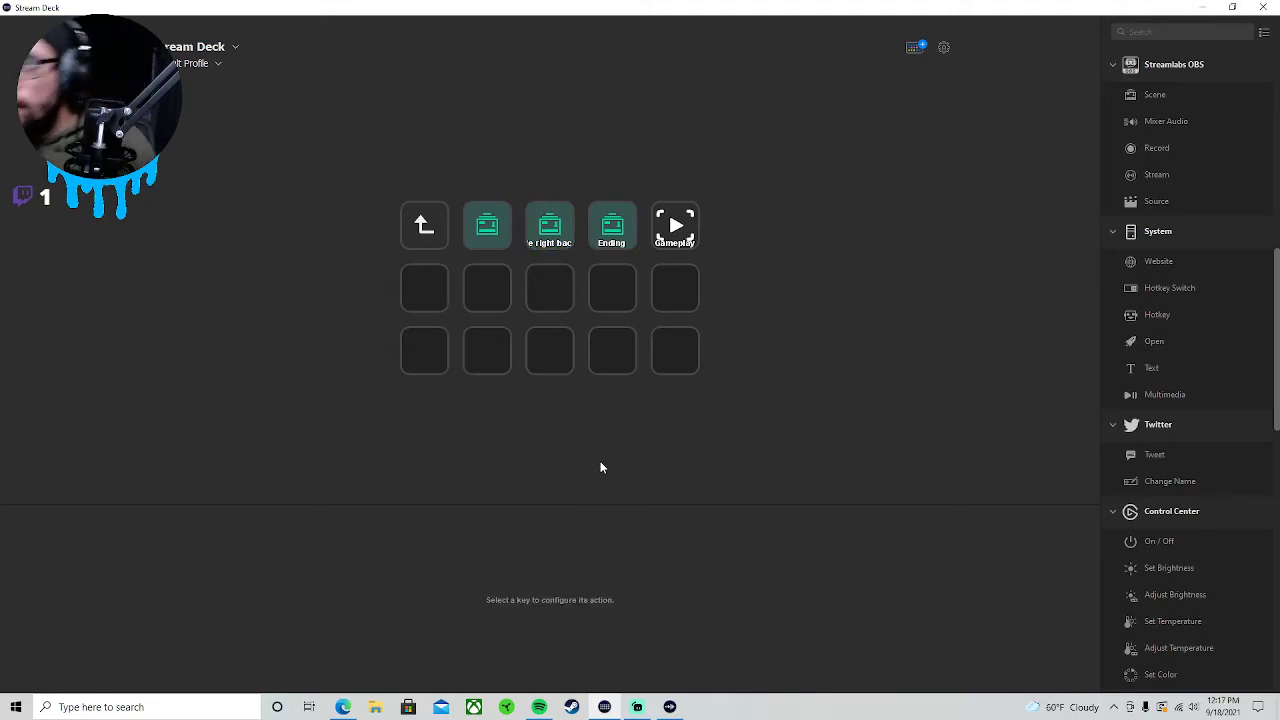
- Replace the title of the Starting BRB scene key with "BRB"
{"action": "left_click", "coordinate": [550, 238]}
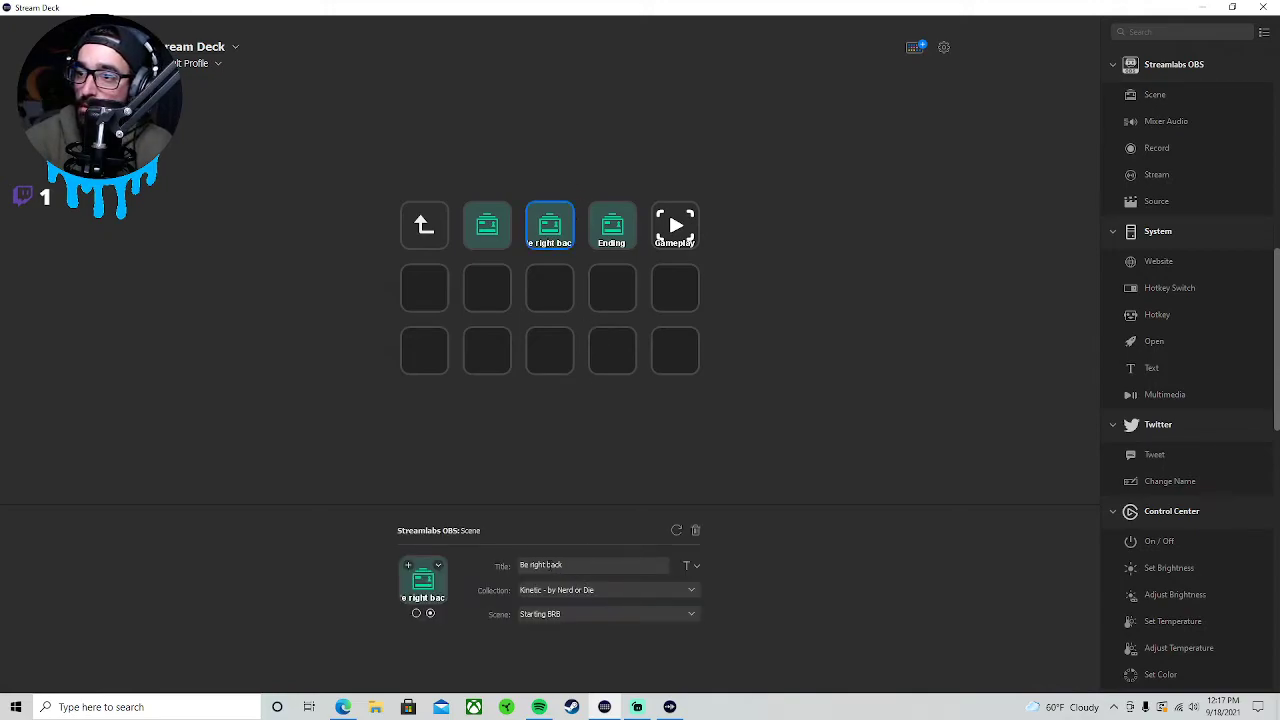
{"action": "left_click", "coordinate": [579, 564]}
{"action": "key", "text": "BackSpace"}
{"action": "key", "text": "BackSpace"}
{"action": "key", "text": "BackSpace"}
{"action": "key", "text": "BackSpace"}
{"action": "key", "text": "BackSpace"}
{"action": "key", "text": "BackSpace"}
{"action": "key", "text": "BackSpace"}
{"action": "key", "text": "BackSpace"}
{"action": "key", "text": "BackSpace"}
{"action": "key", "text": "BackSpace"}
{"action": "key", "text": "BackSpace"}
{"action": "key", "text": "BackSpace"}
{"action": "key", "text": "BackSpace"}
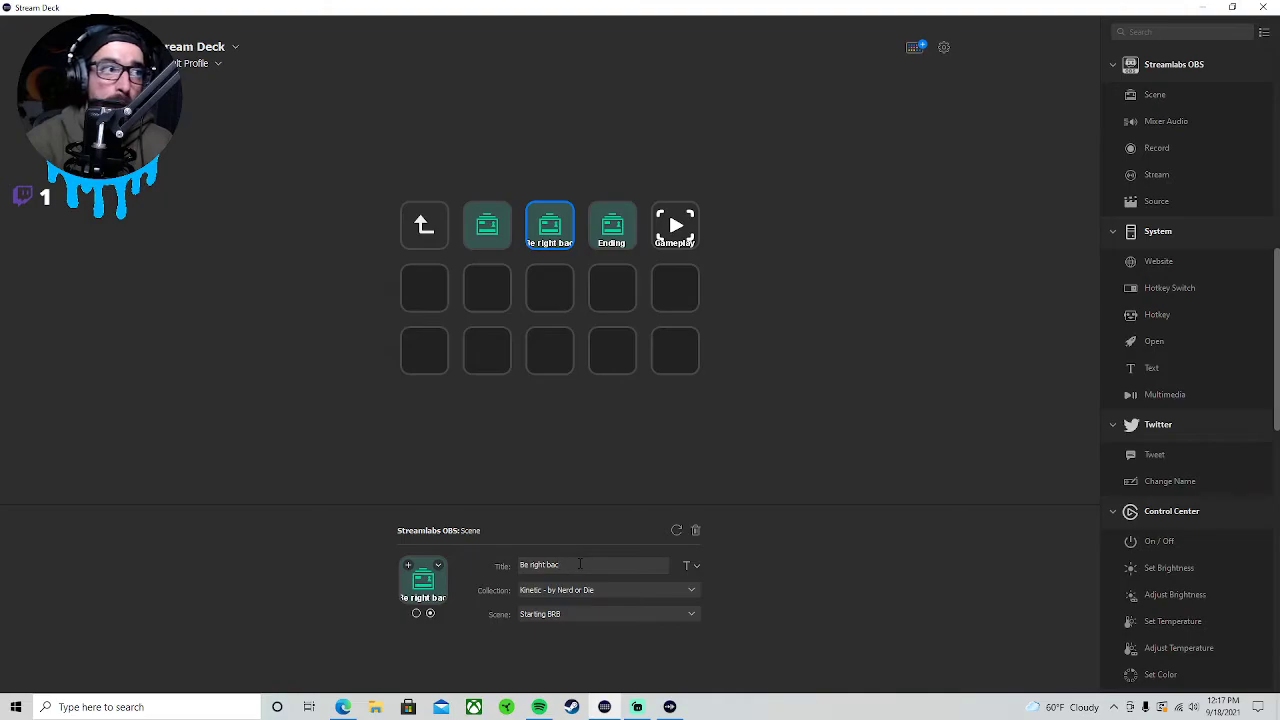
{"action": "type", "text": "BRB"}
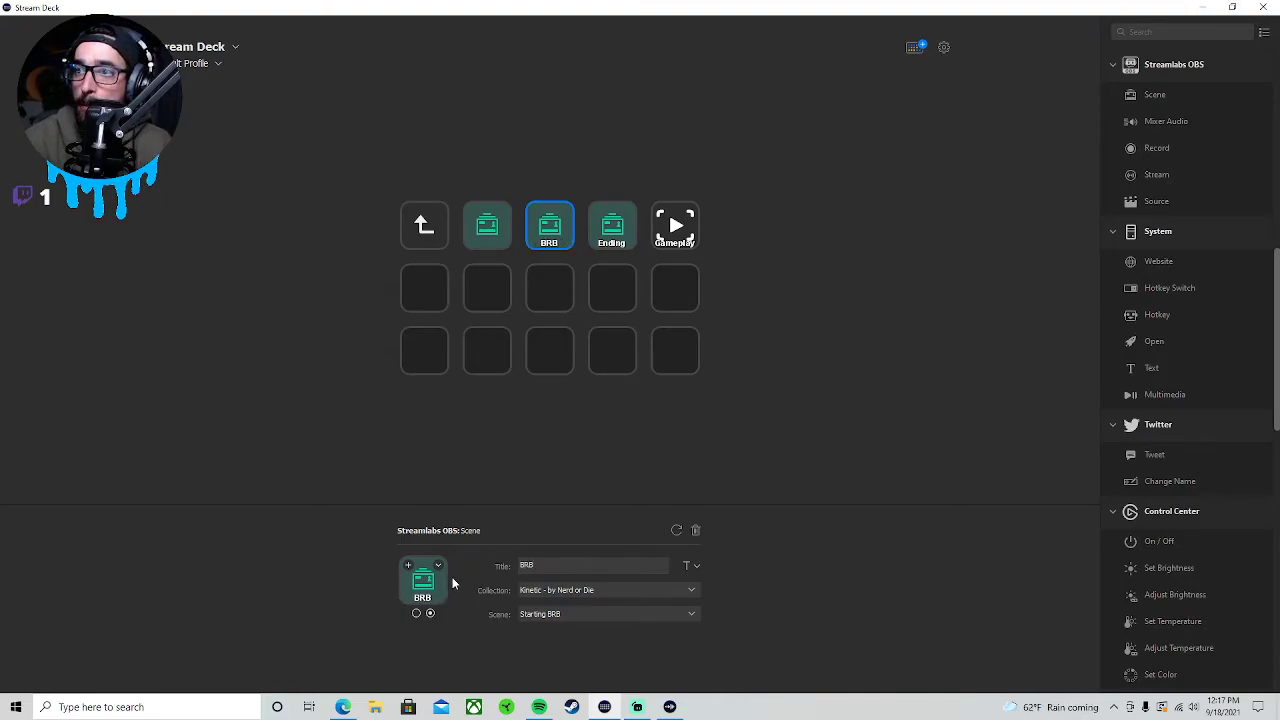
{"action": "left_click", "coordinate": [476, 487]}
- Title the Starting Soon scene key "Starting"
{"action": "left_click", "coordinate": [489, 238]}
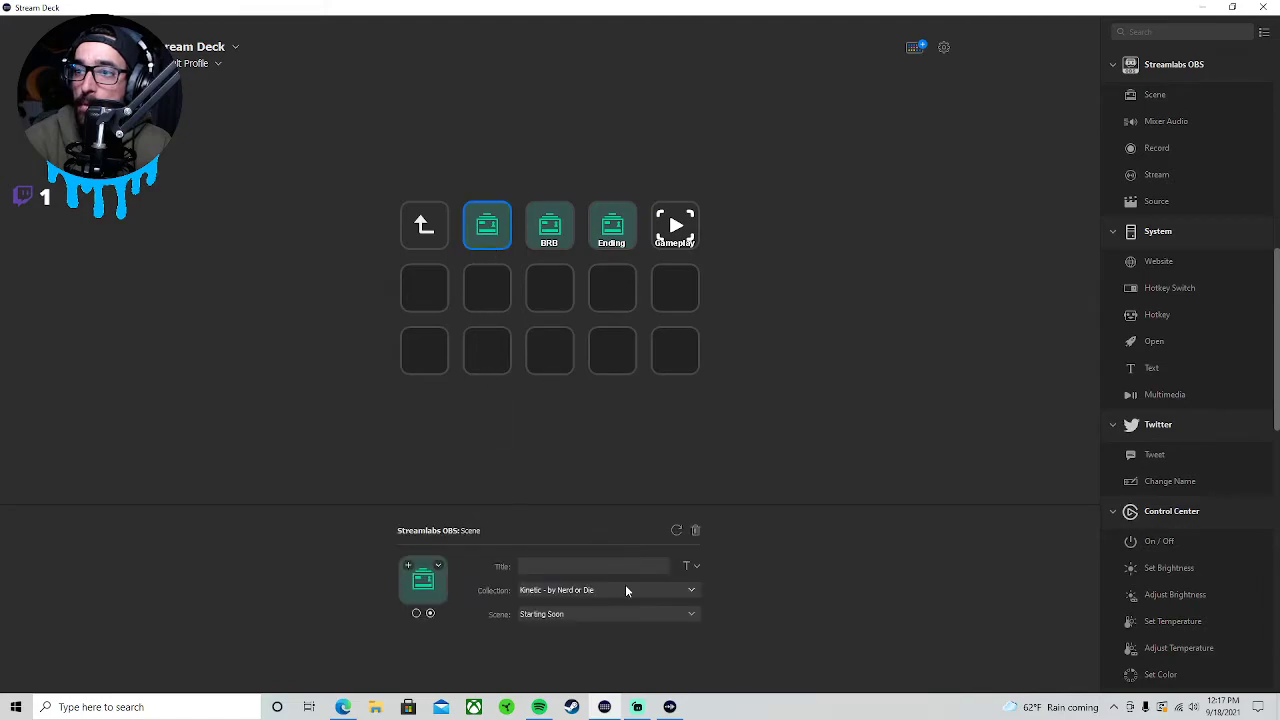
{"action": "type", "text": "Sra"}
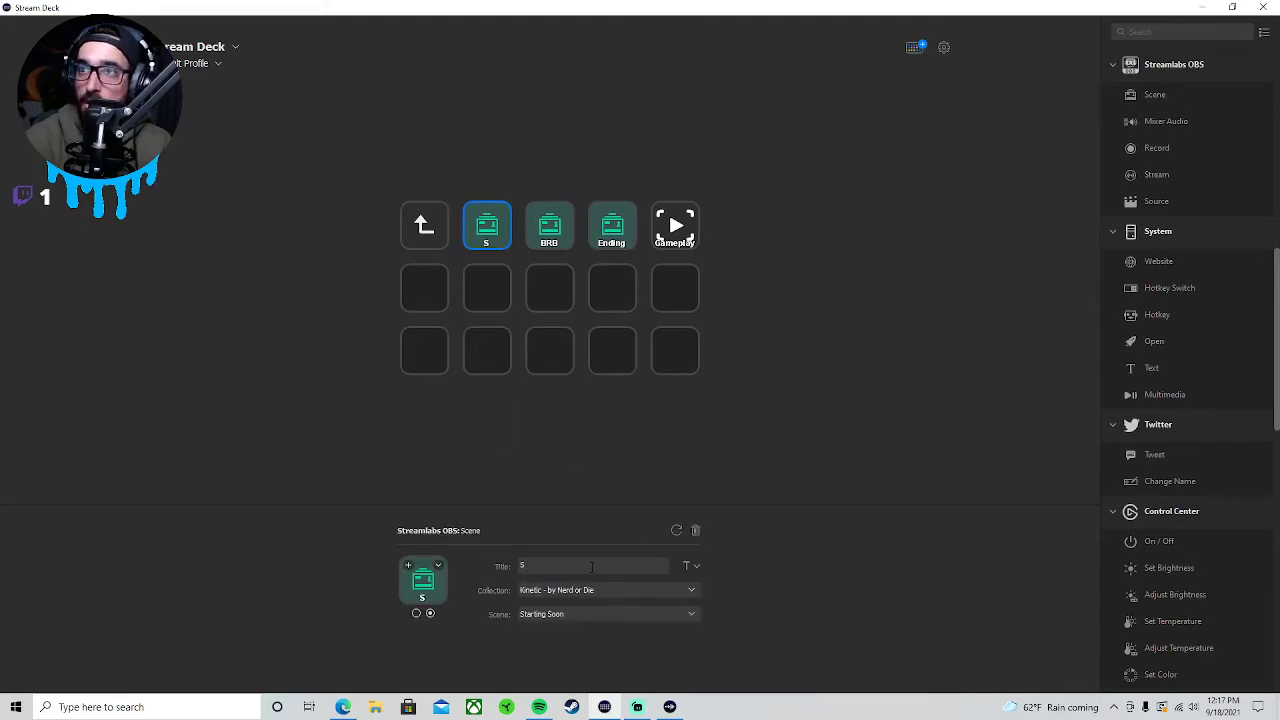
{"action": "key", "text": "BackSpace"}
{"action": "key", "text": "BackSpace"}
{"action": "type", "text": "tarting"}
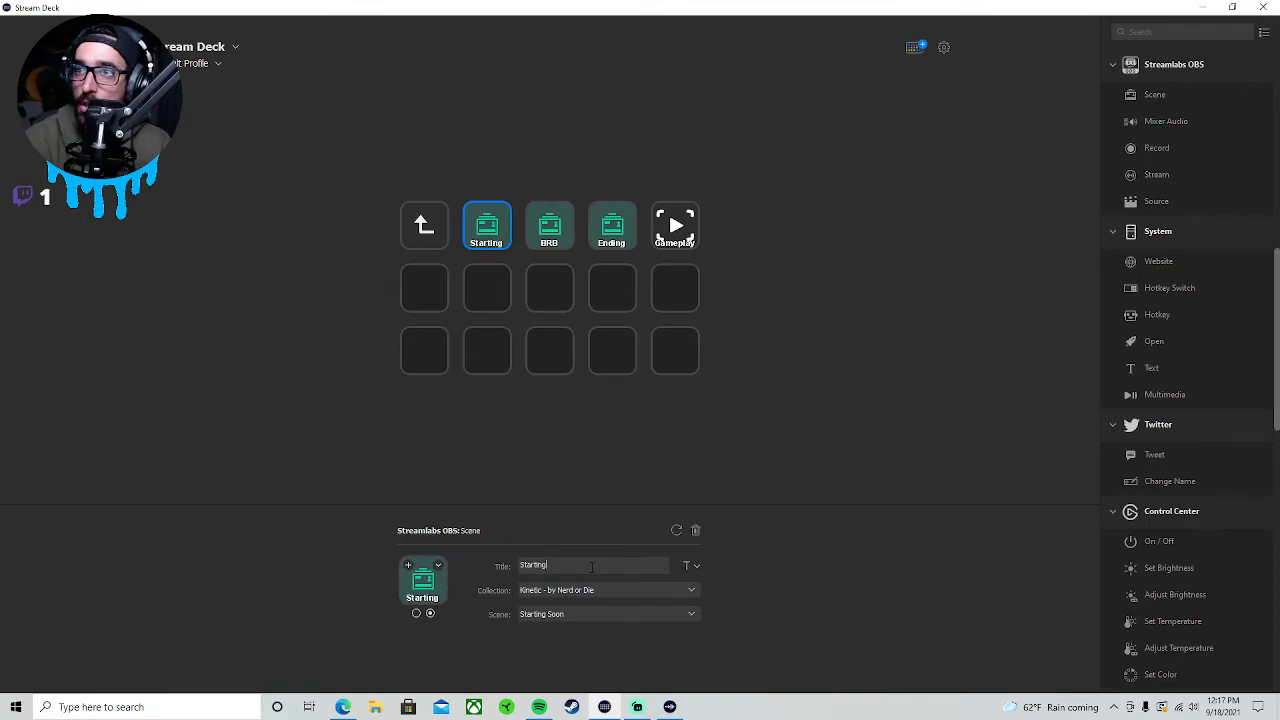
{"action": "left_click", "coordinate": [594, 469]}
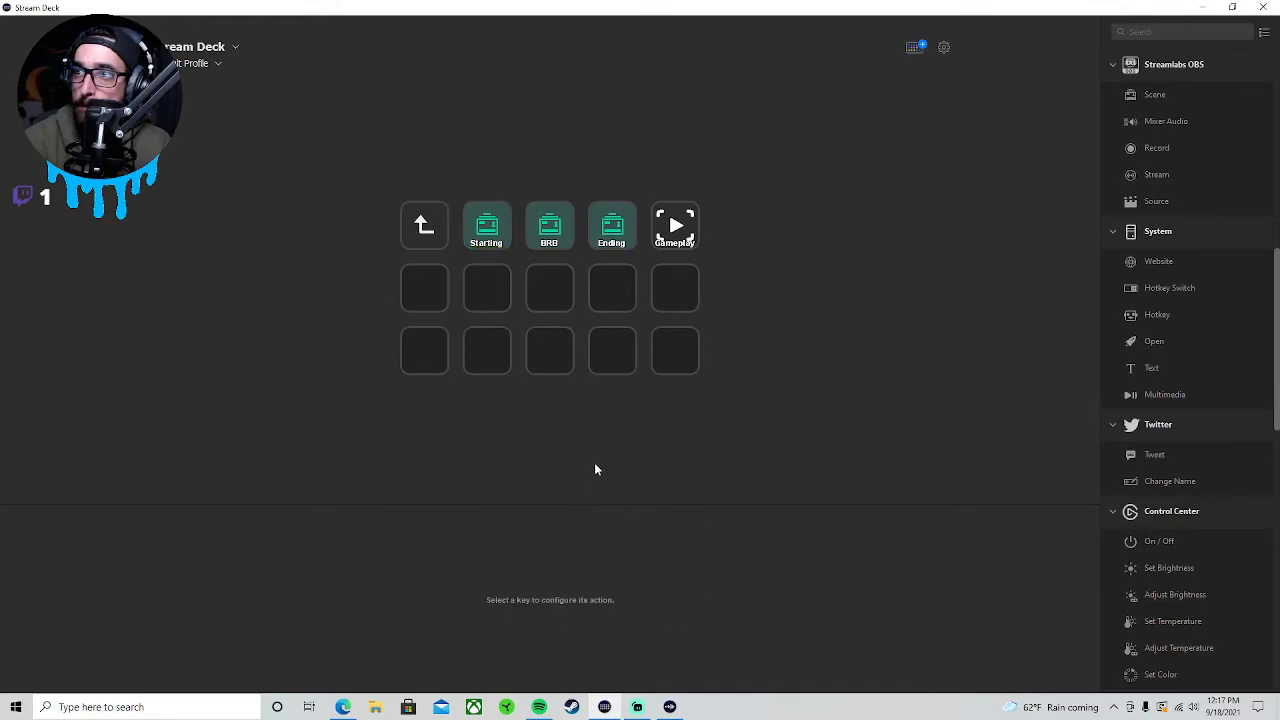
{"action": "left_click", "coordinate": [616, 227]}
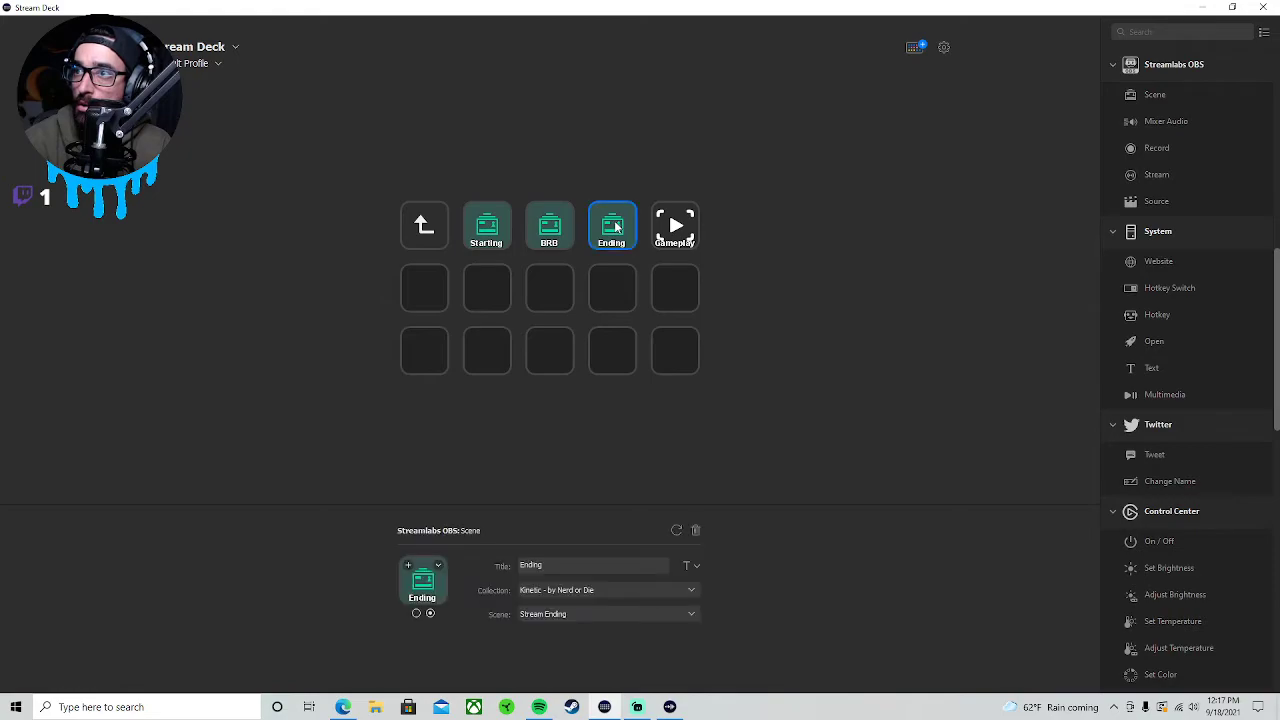
{"action": "left_click", "coordinate": [438, 565]}
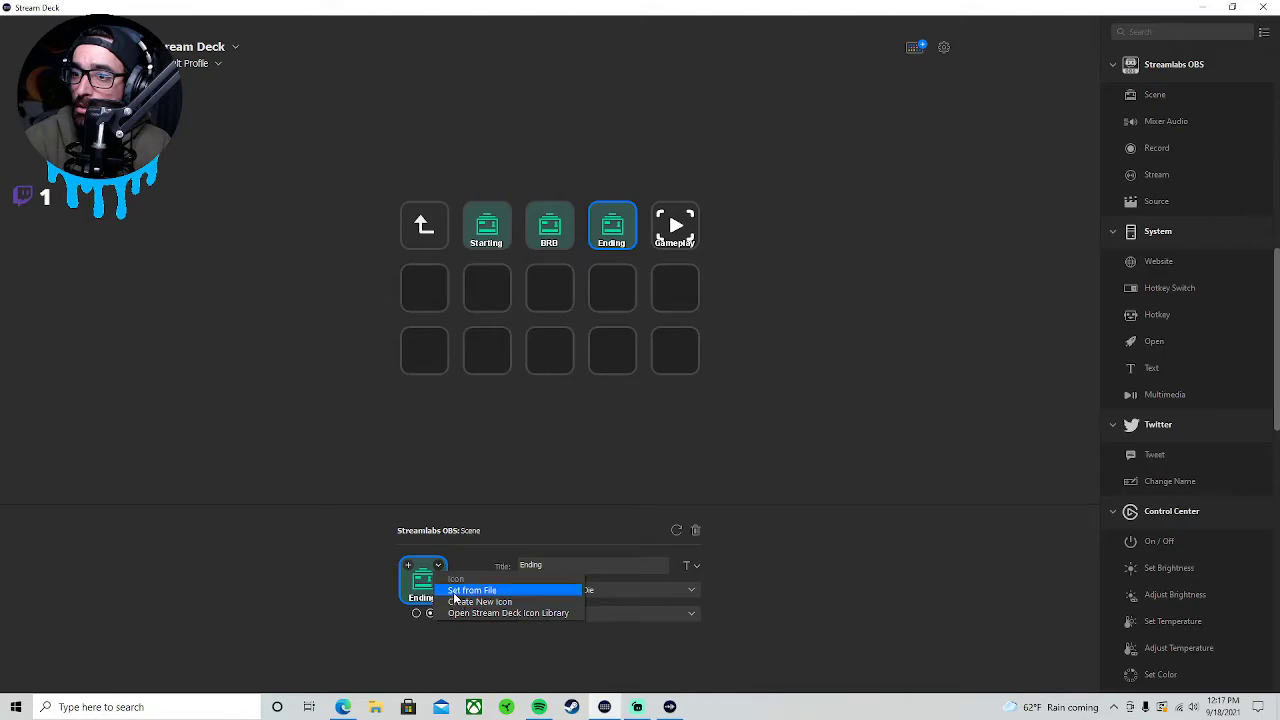
{"action": "left_click", "coordinate": [454, 592]}
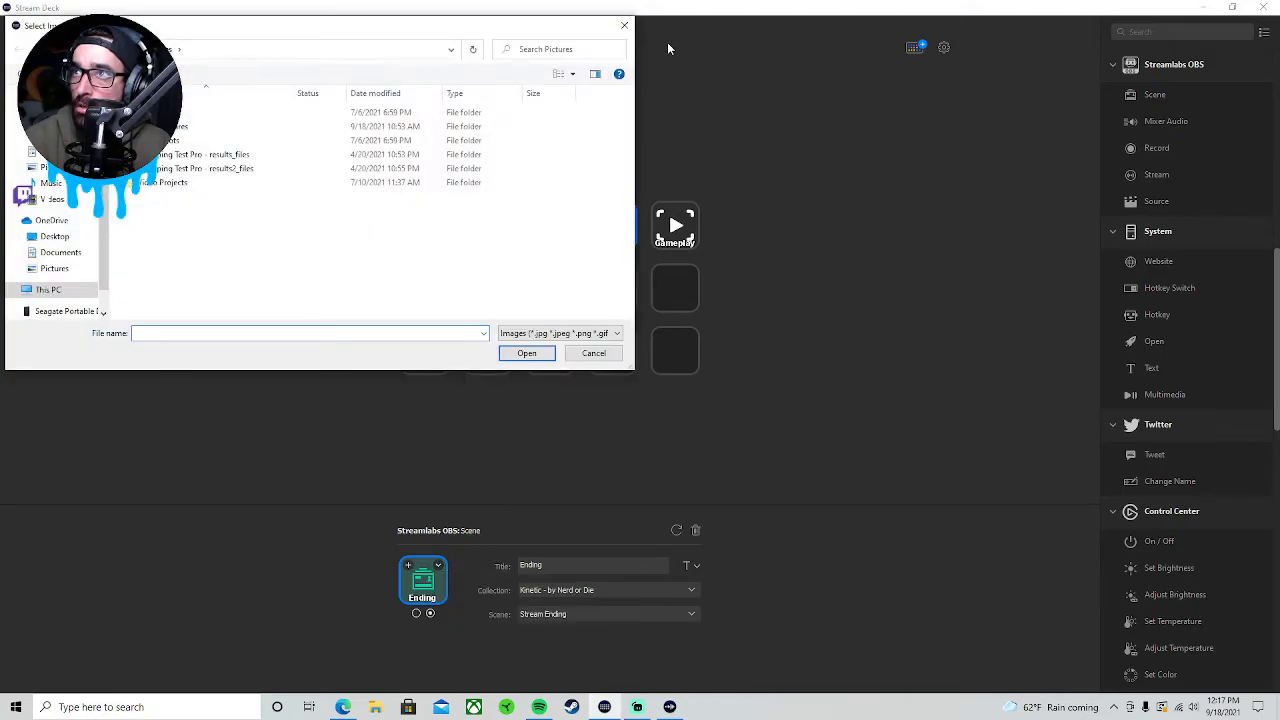
{"action": "left_click", "coordinate": [625, 26]}
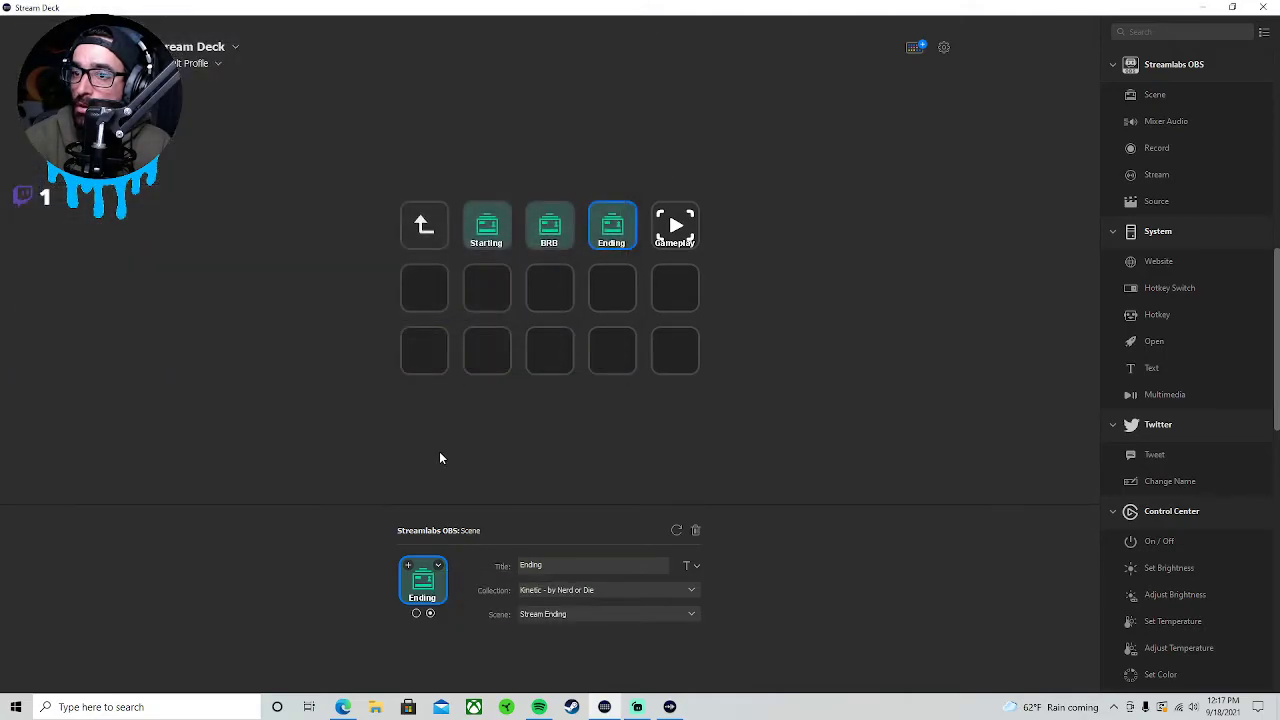
- Search the icon library for "end" to find an icon for the Ending key, closing the library without choosing one
{"action": "left_click", "coordinate": [409, 566]}
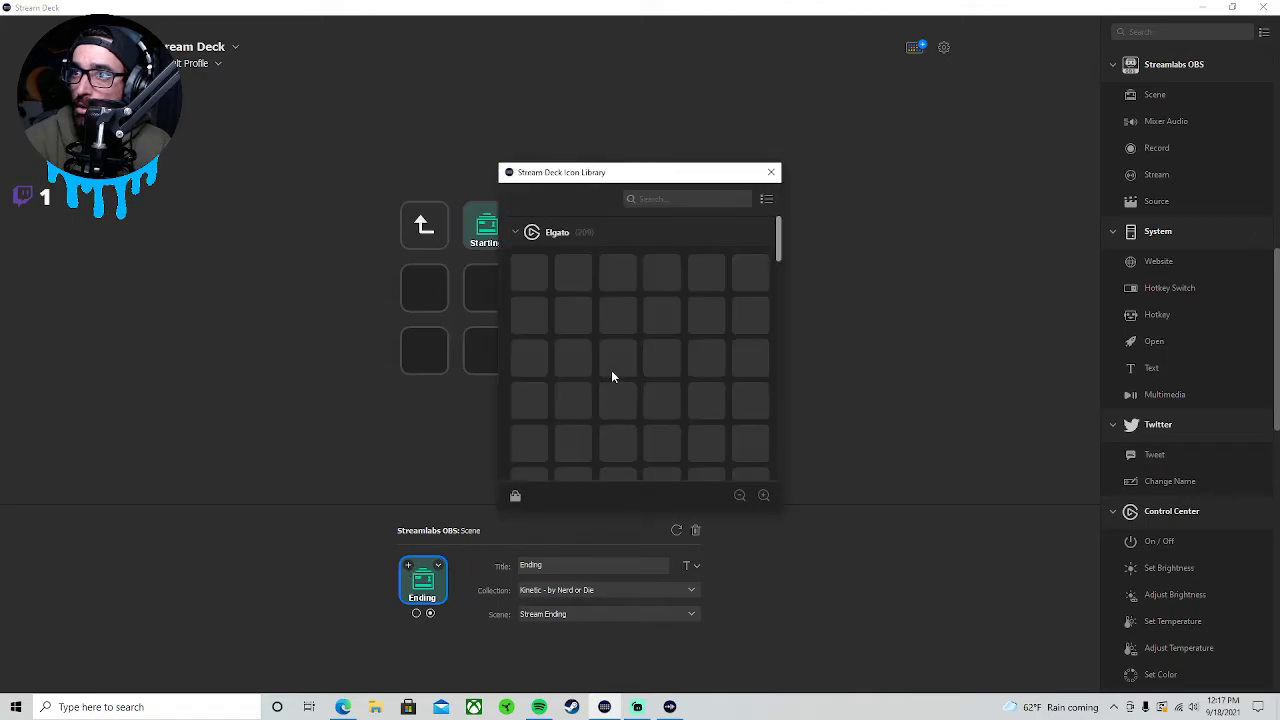
{"action": "left_click", "coordinate": [660, 201]}
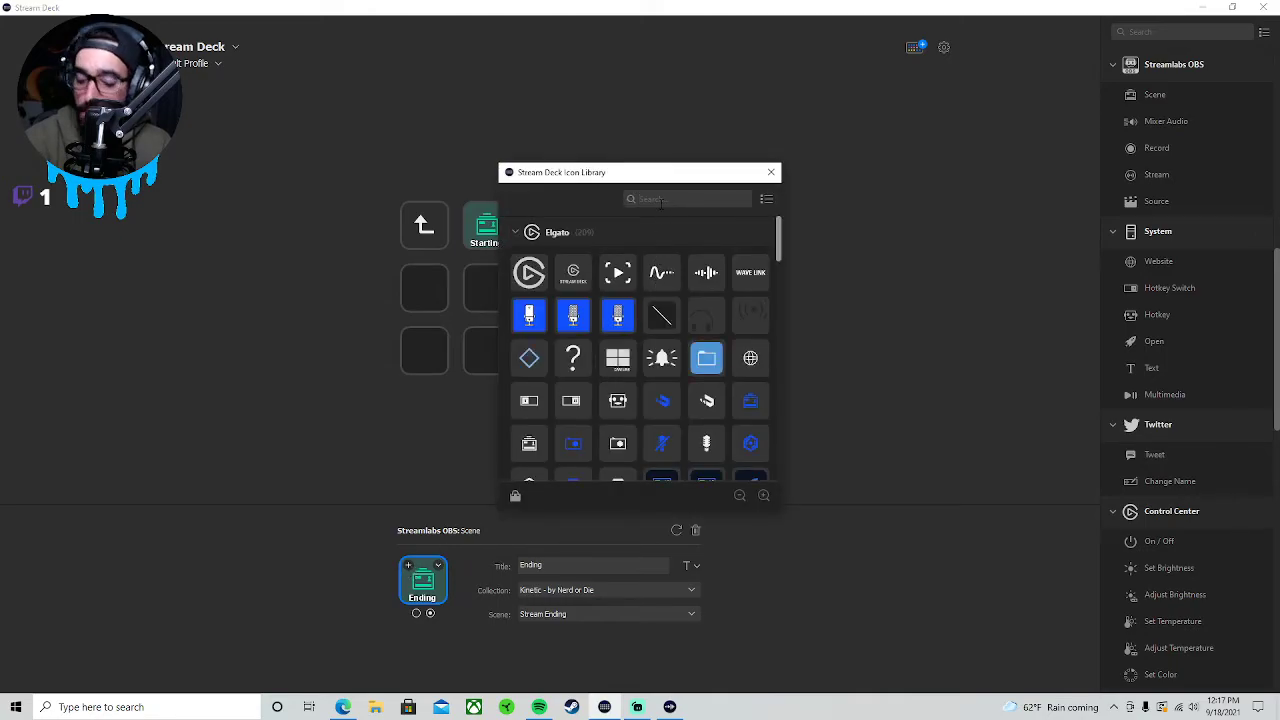
{"action": "type", "text": "end"}
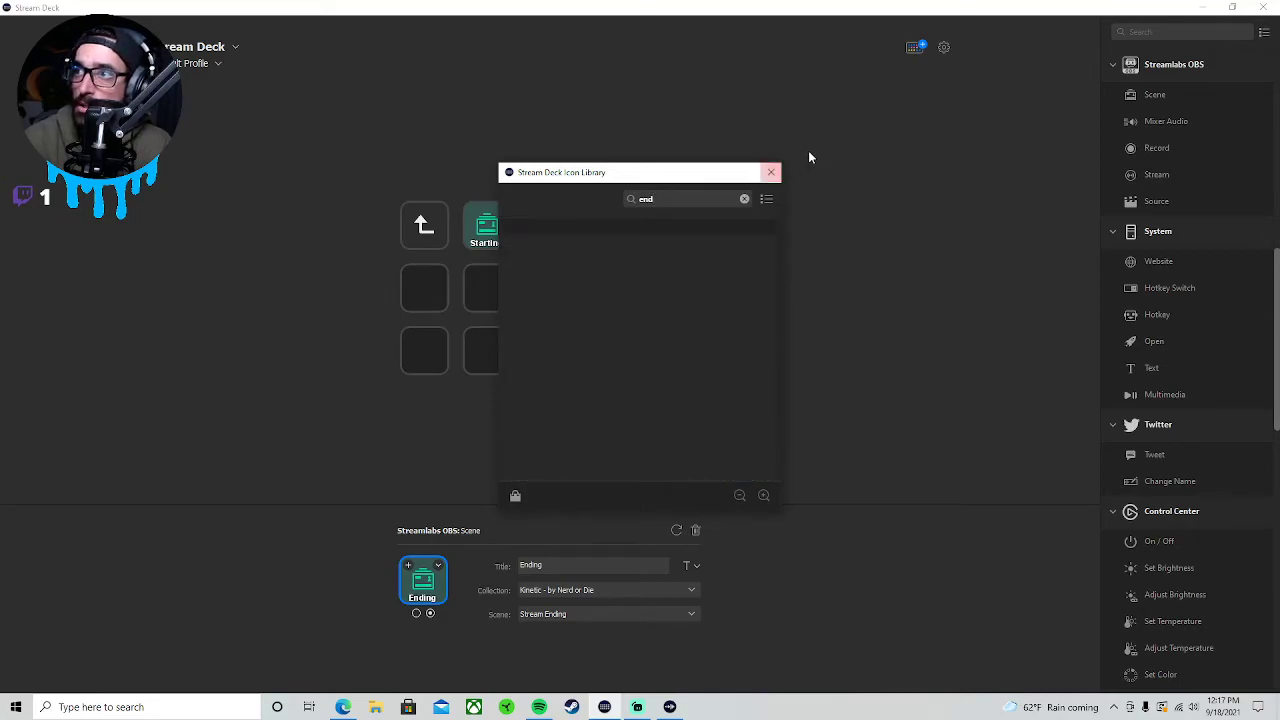
{"action": "left_click", "coordinate": [773, 172]}
{"action": "left_click", "coordinate": [557, 231]}
{"action": "left_click", "coordinate": [478, 234]}
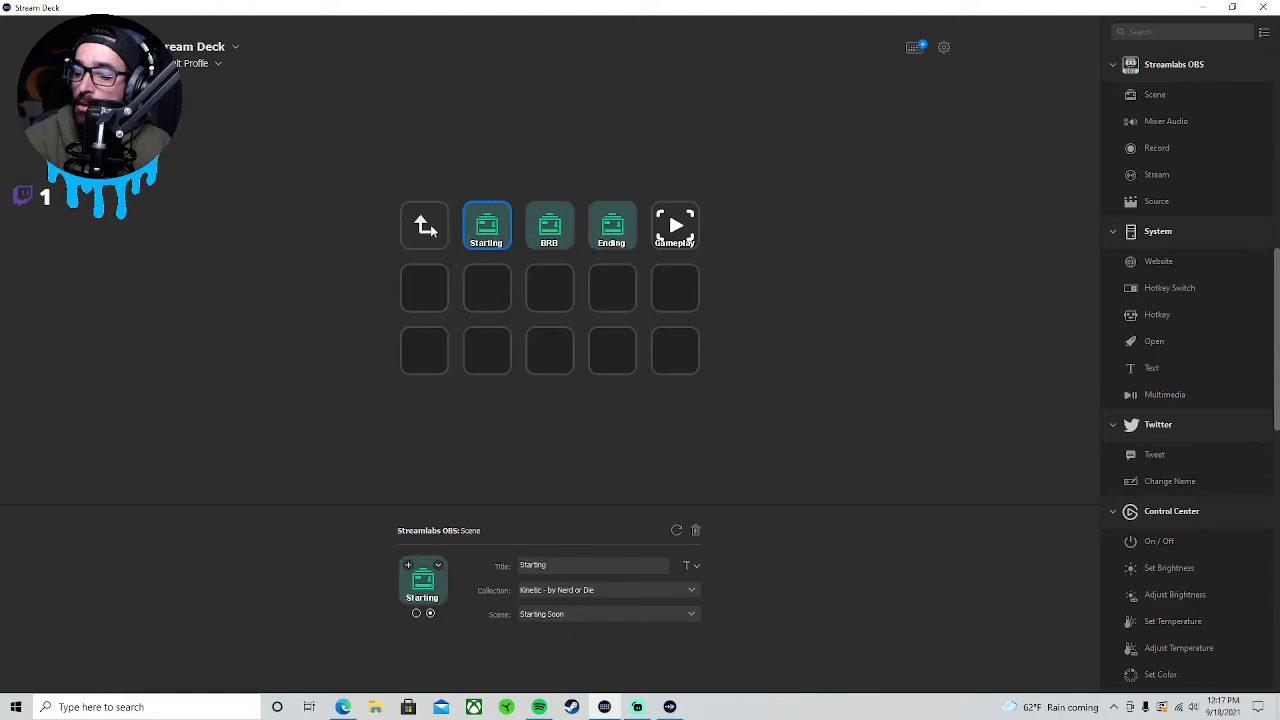
- Return to the parent level and give the folder key the blue scene icon by searching the icon library for "scene"
{"action": "double_click", "coordinate": [426, 226]}
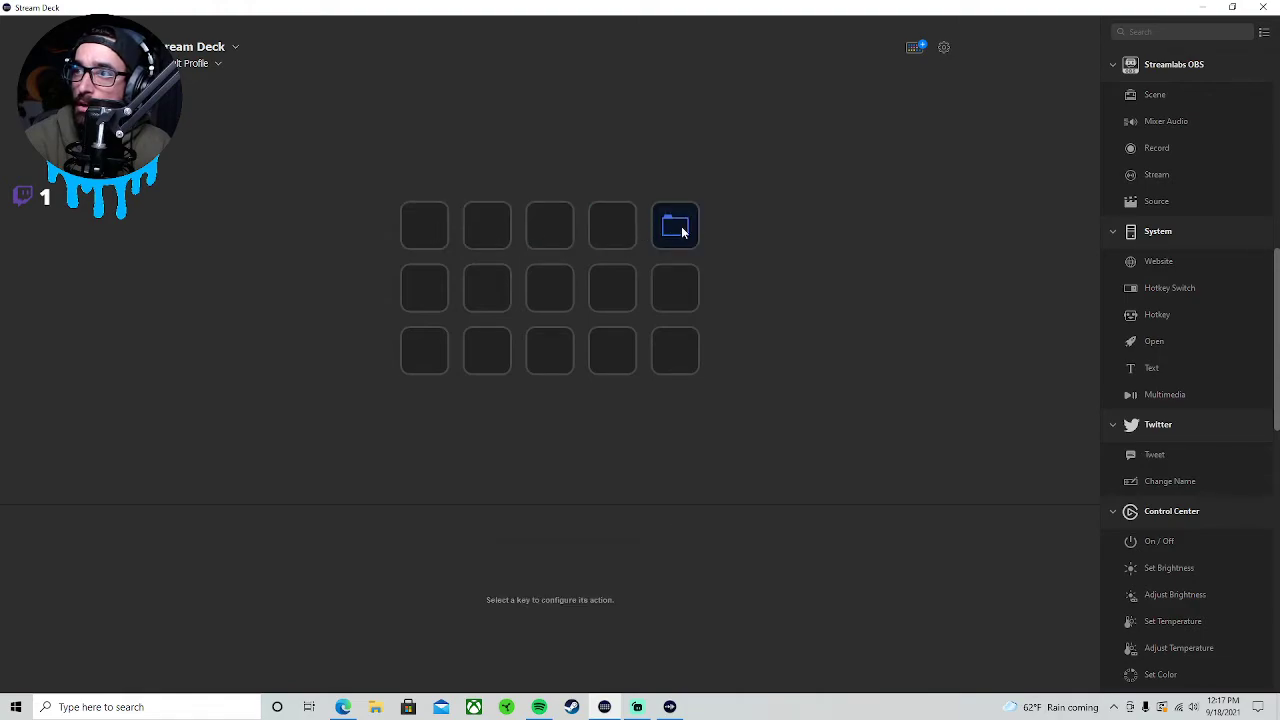
{"action": "left_click", "coordinate": [672, 236]}
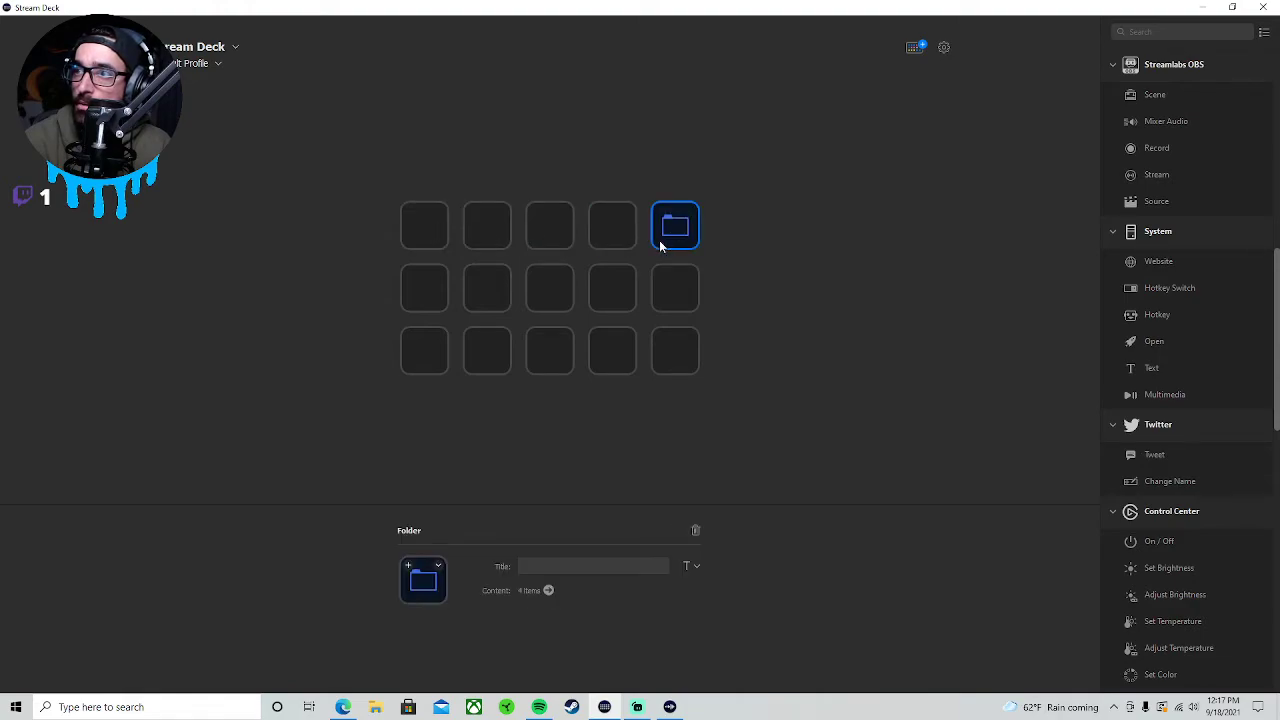
{"action": "left_click", "coordinate": [411, 568]}
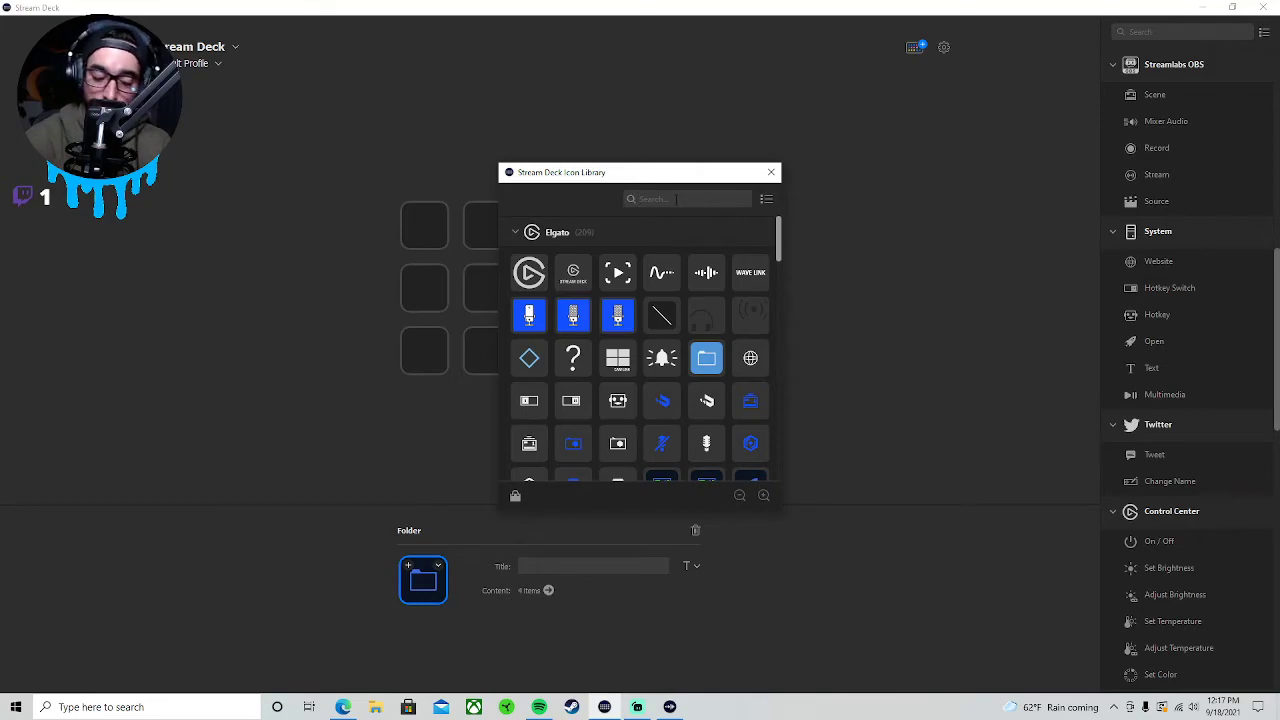
{"action": "type", "text": "scene"}
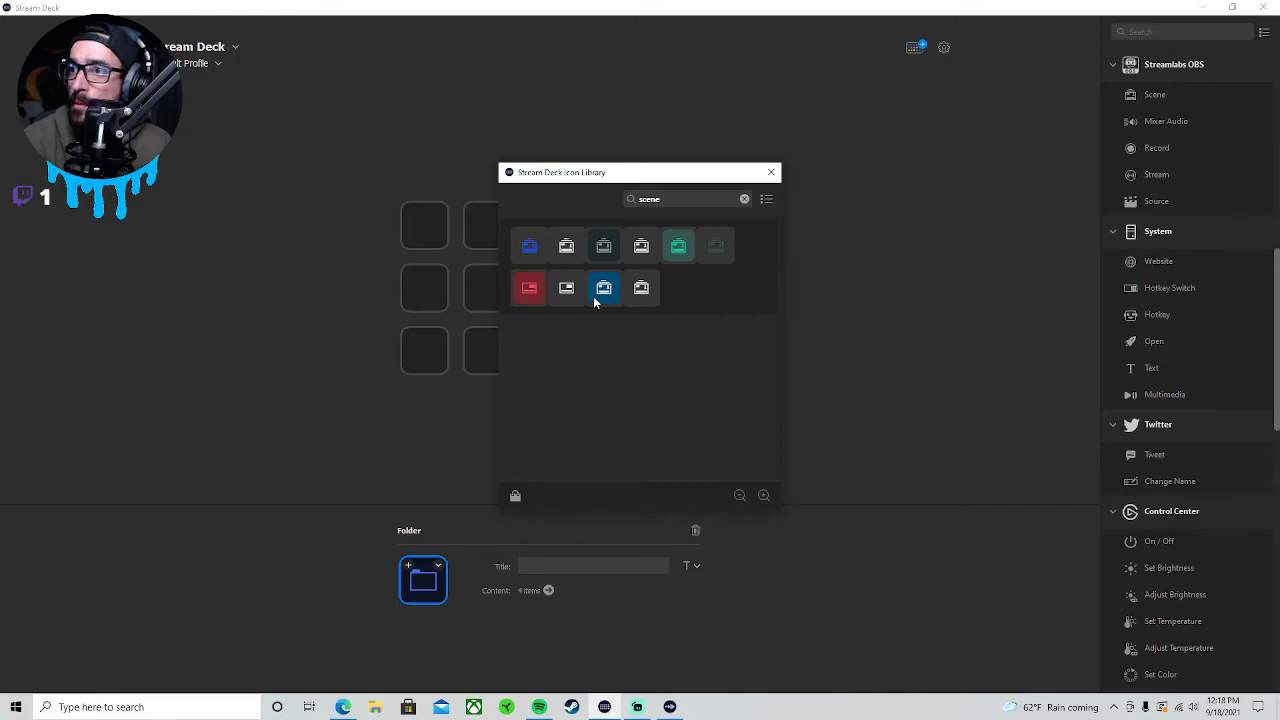
{"action": "left_click", "coordinate": [534, 262]}
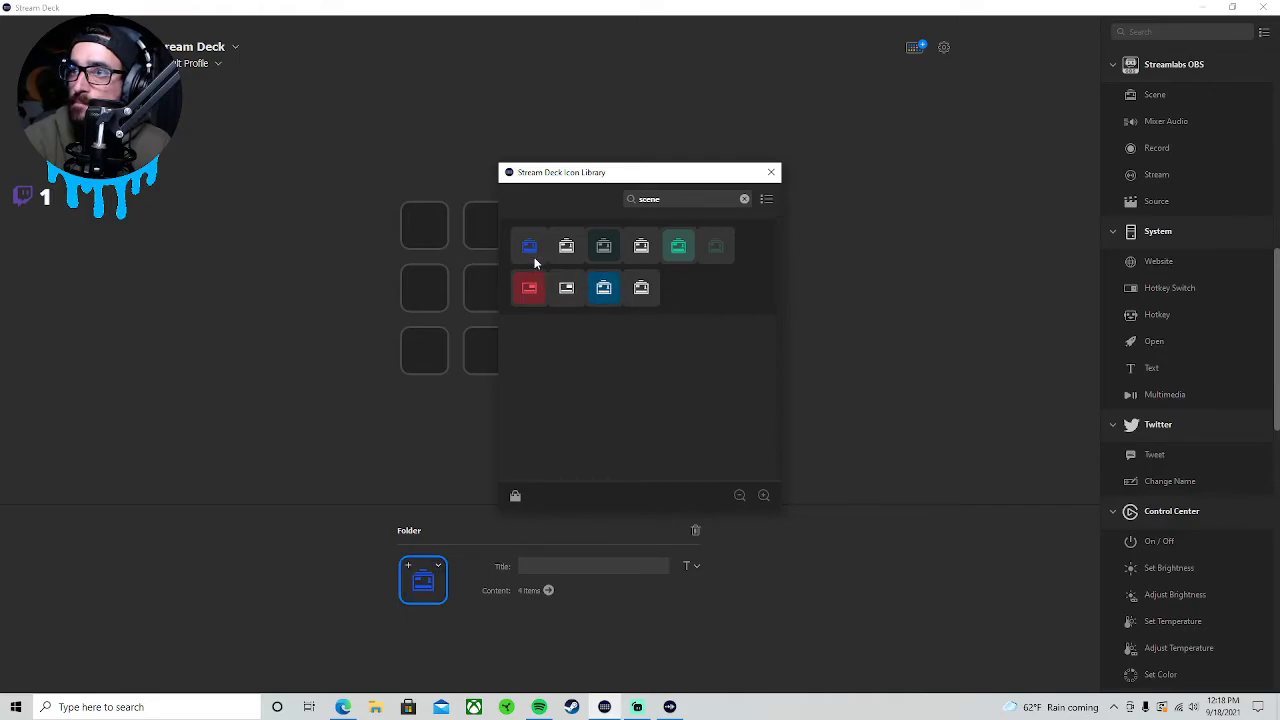
{"action": "left_click", "coordinate": [770, 172]}
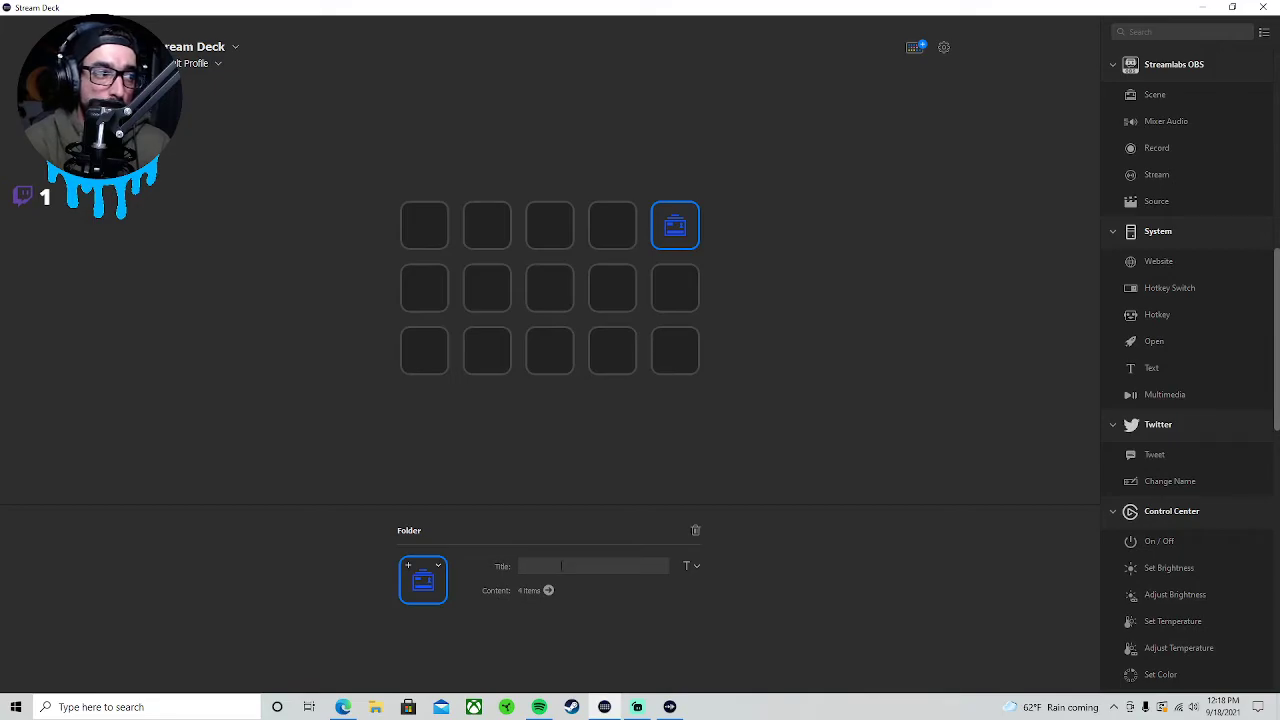
- Title the folder key "Scene"
{"action": "type", "text": "Slobs"}
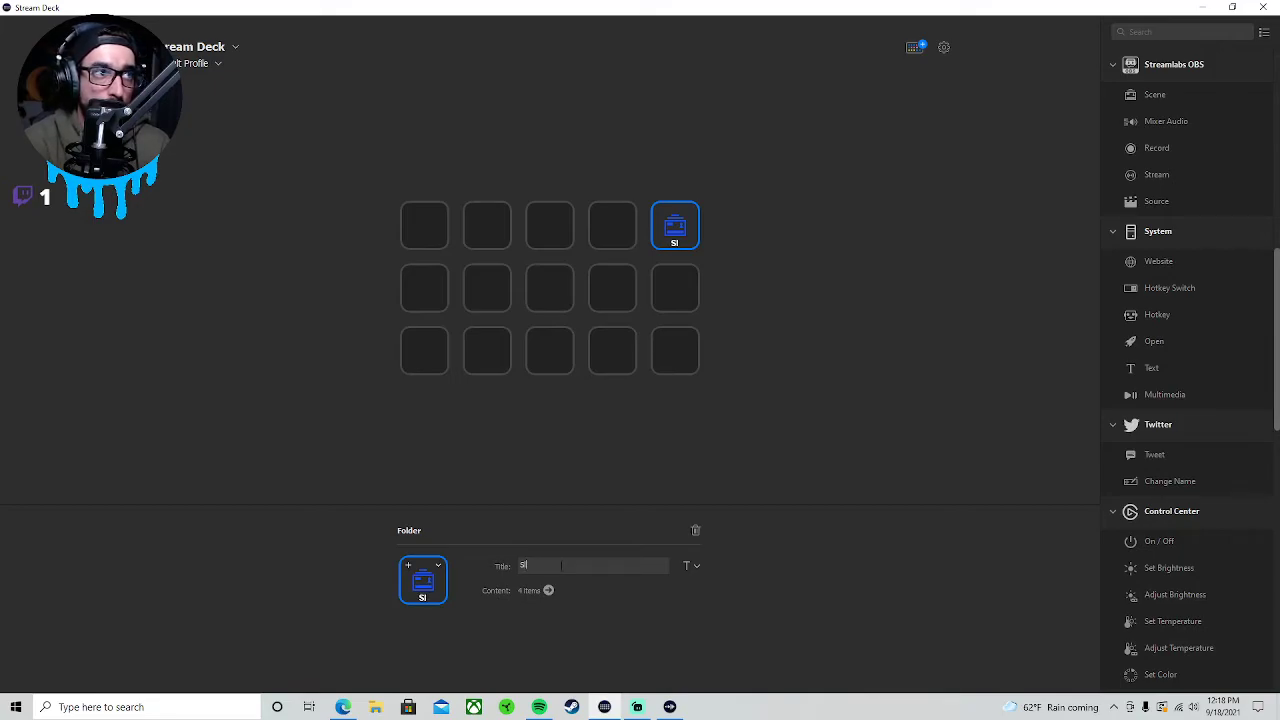
{"action": "key", "text": "BackSpace"}
{"action": "key", "text": "BackSpace"}
{"action": "key", "text": "BackSpace"}
{"action": "key", "text": "BackSpace"}
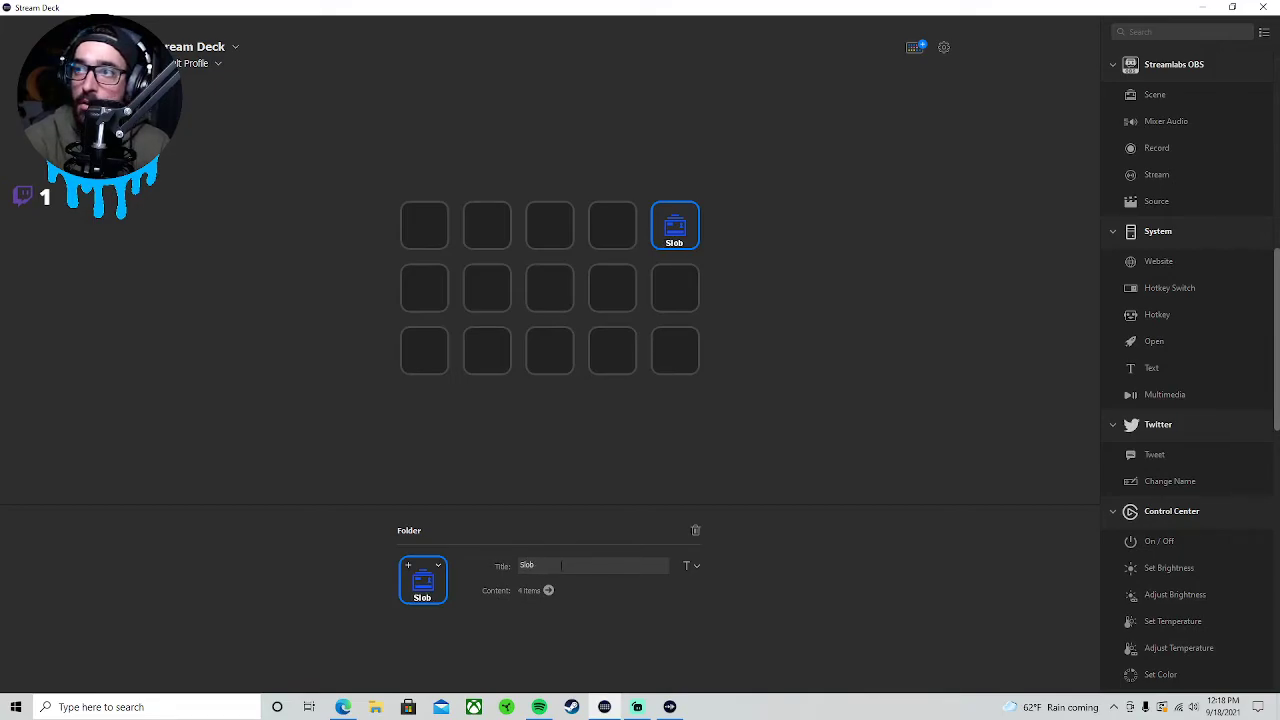
{"action": "type", "text": "cene"}
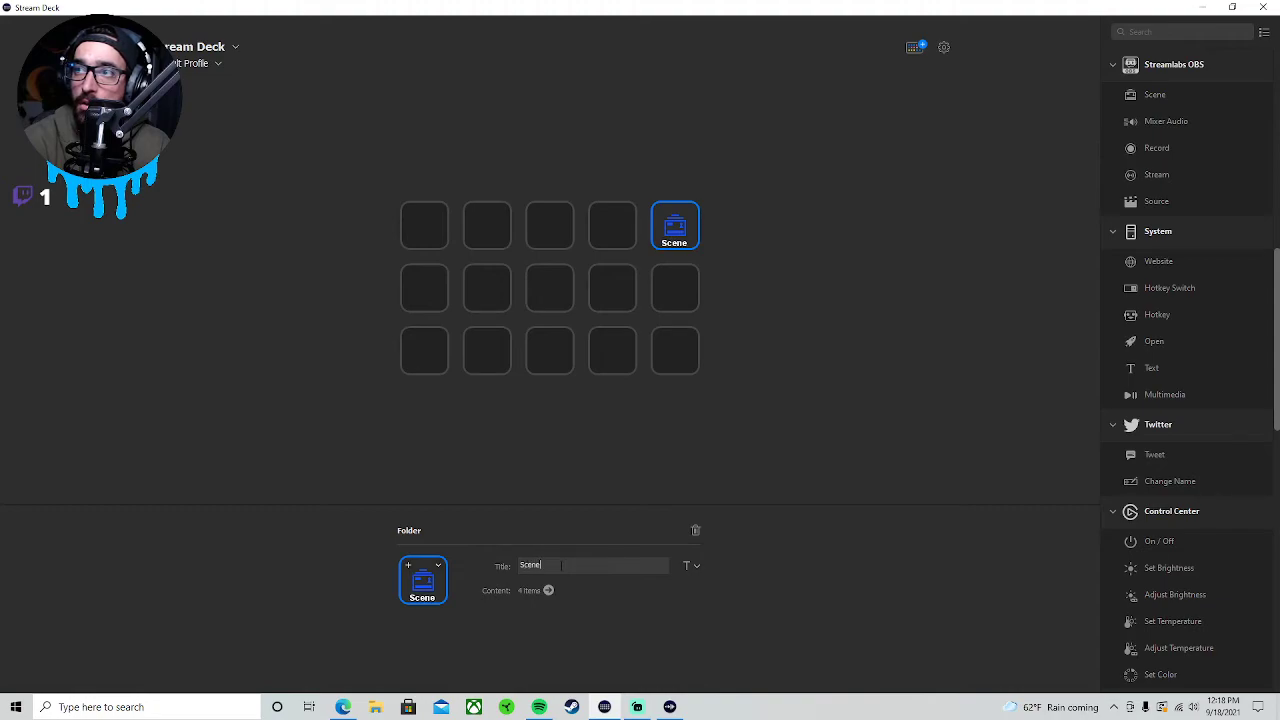
{"action": "type", "text": "s"}
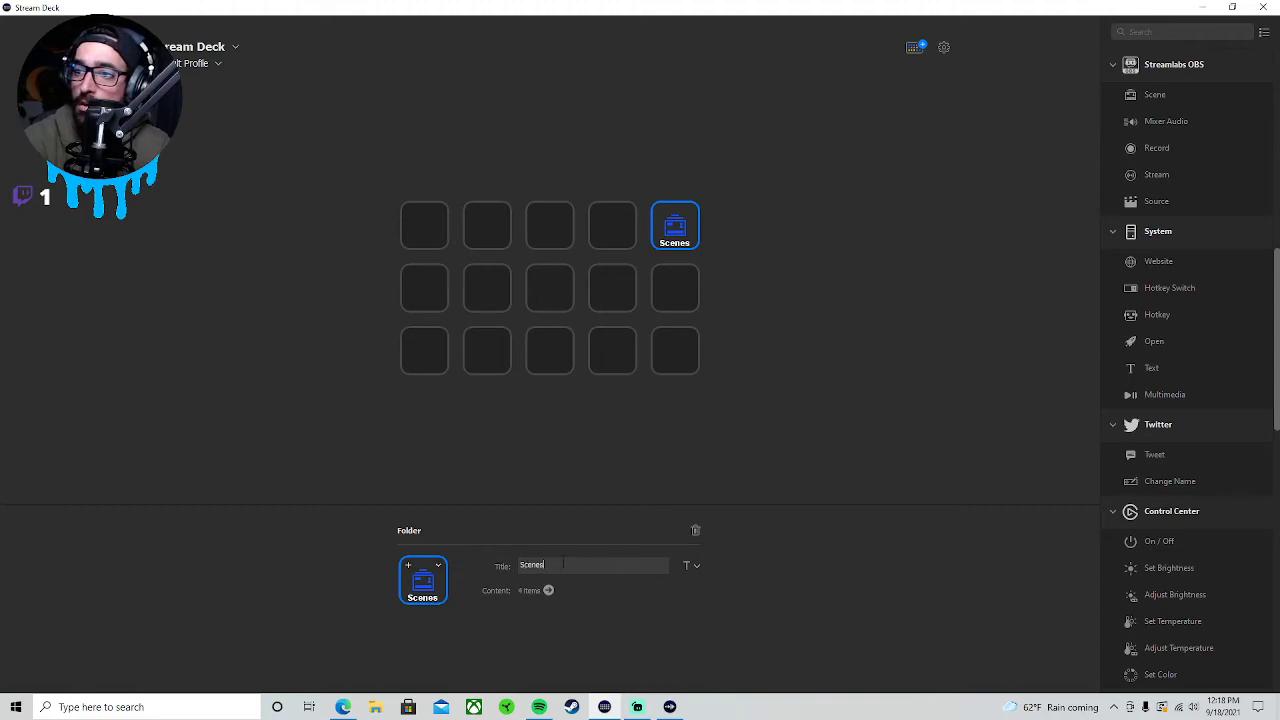
{"action": "key", "text": "BackSpace"}
{"action": "left_click", "coordinate": [657, 441]}
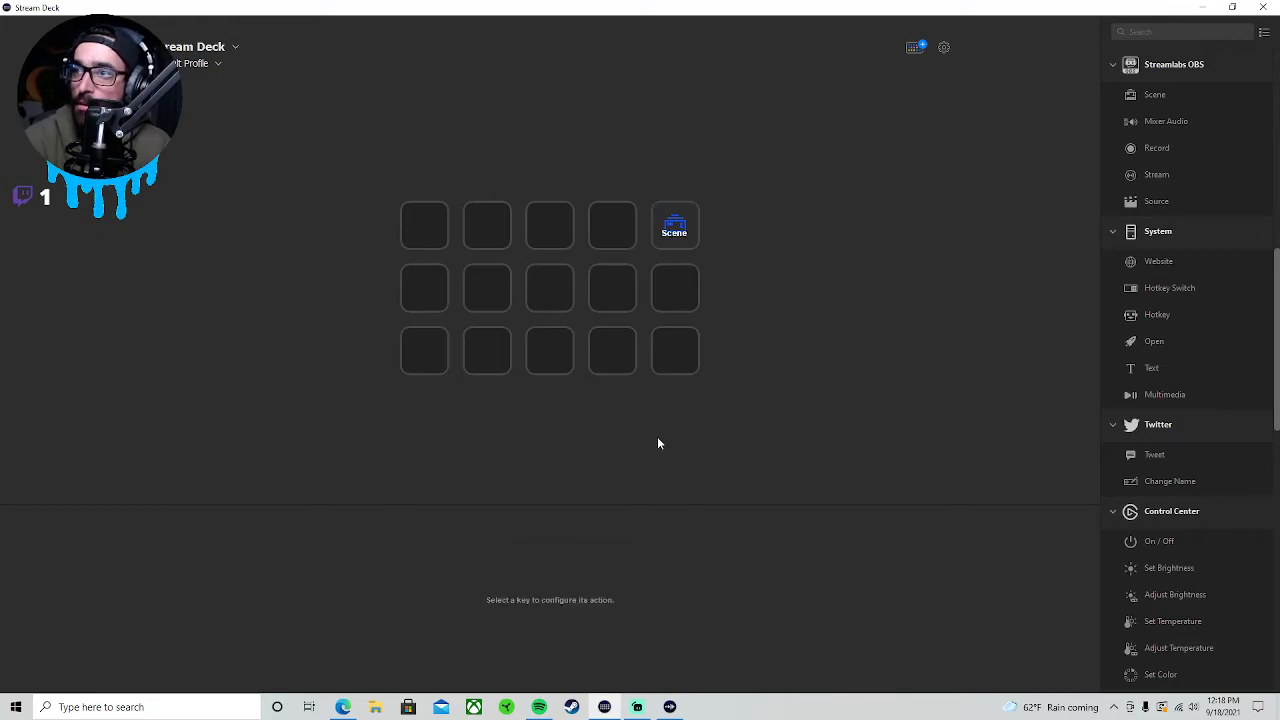
- Remove the stray line break from the end of the folder key's title
{"action": "left_click", "coordinate": [685, 205]}
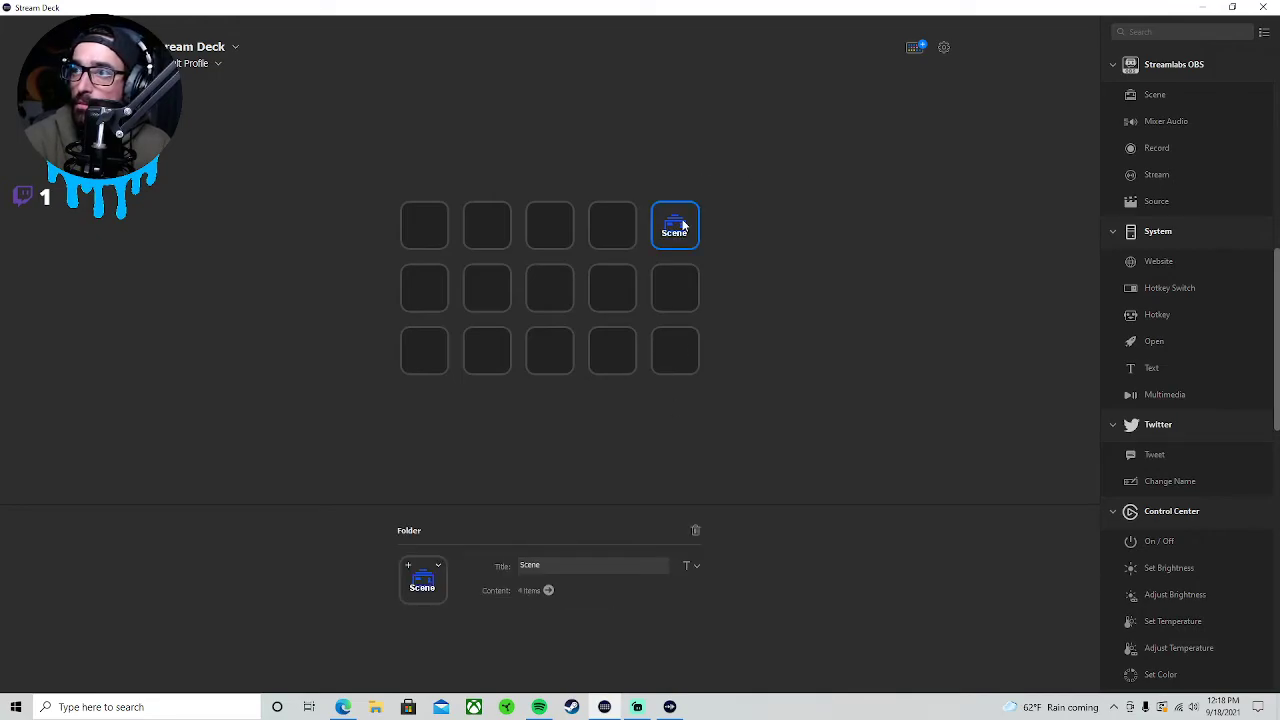
{"action": "left_click", "coordinate": [564, 566]}
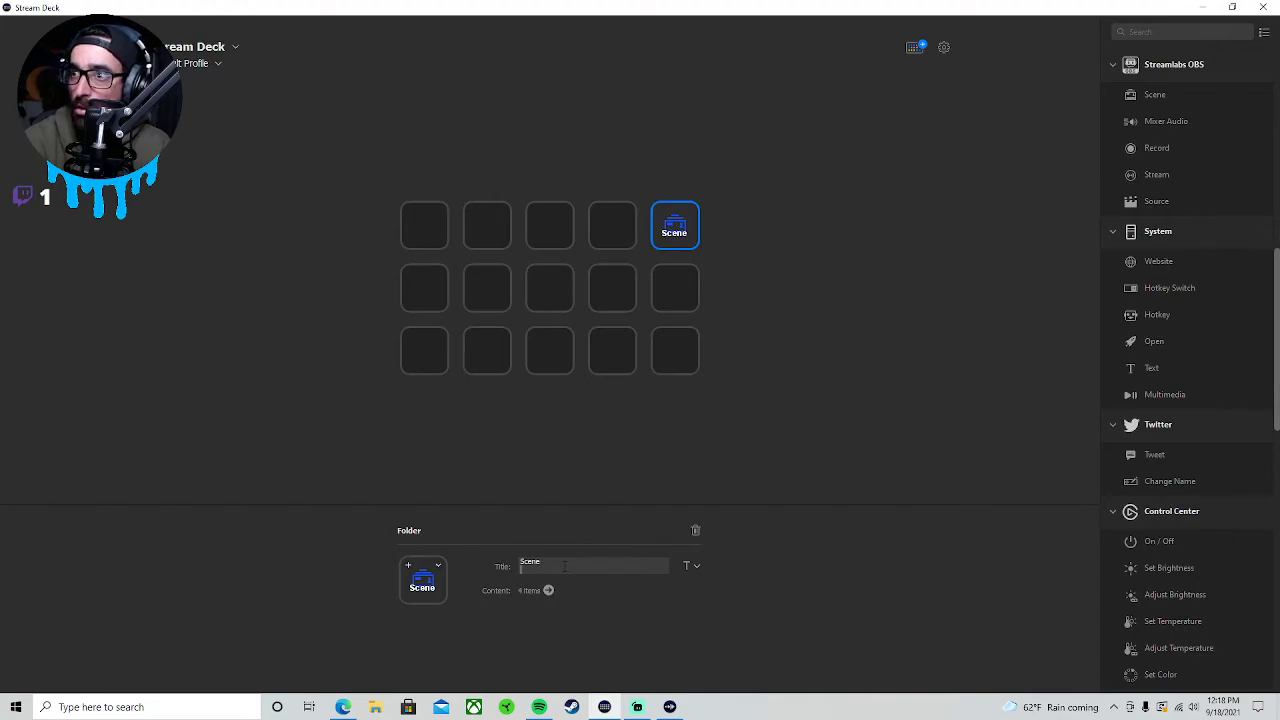
{"action": "left_click", "coordinate": [609, 494]}
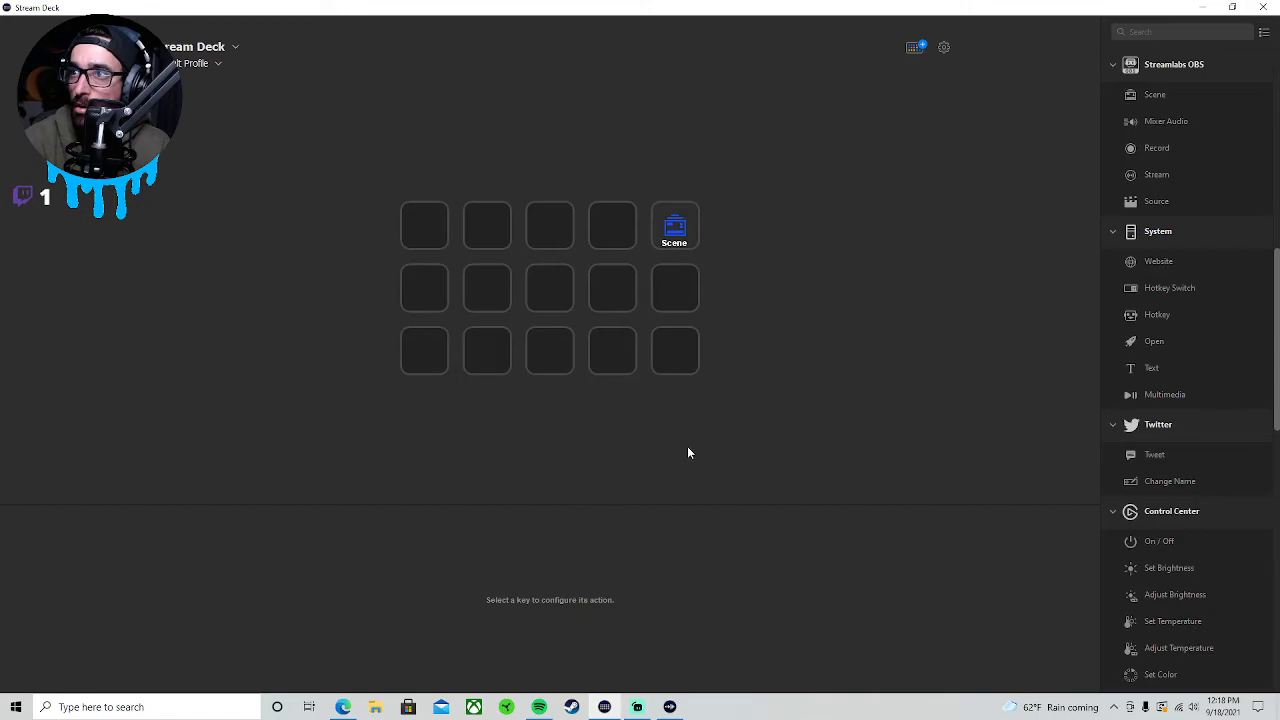